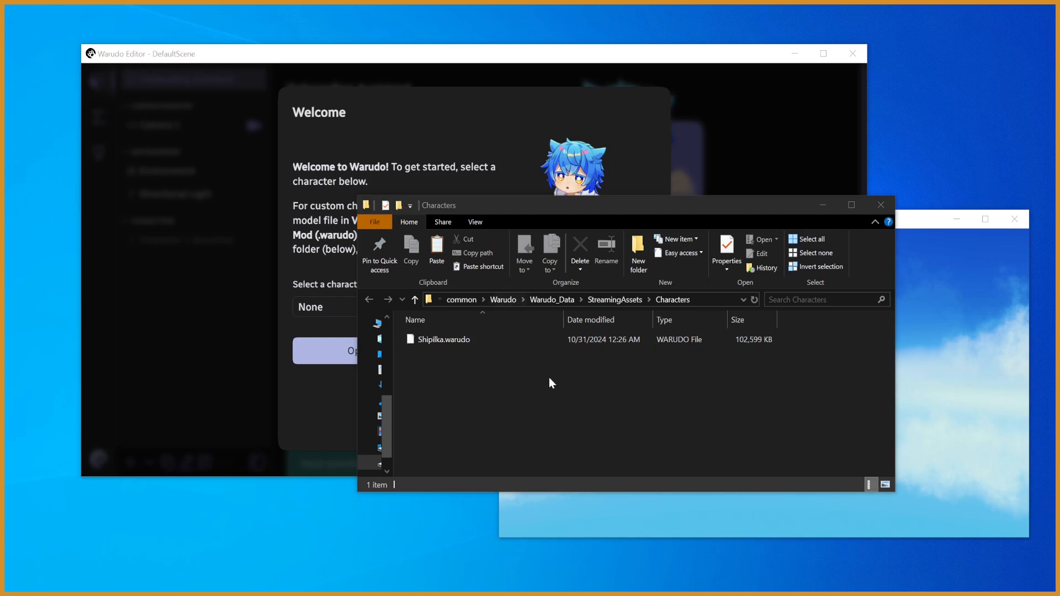
- Paste the SizzylModel_NewHands.vrm model file into the Characters folder and close the folder window
{"action": "left_click", "coordinate": [540, 393]}
{"action": "key", "text": "ctrl+v"}
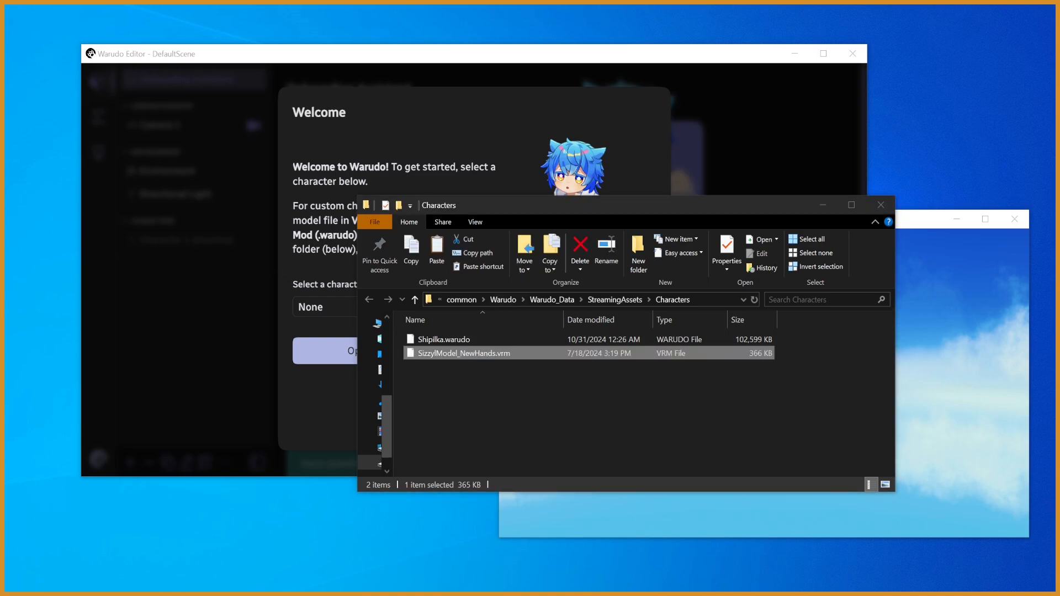
{"action": "left_click", "coordinate": [598, 380]}
{"action": "left_click", "coordinate": [564, 358]}
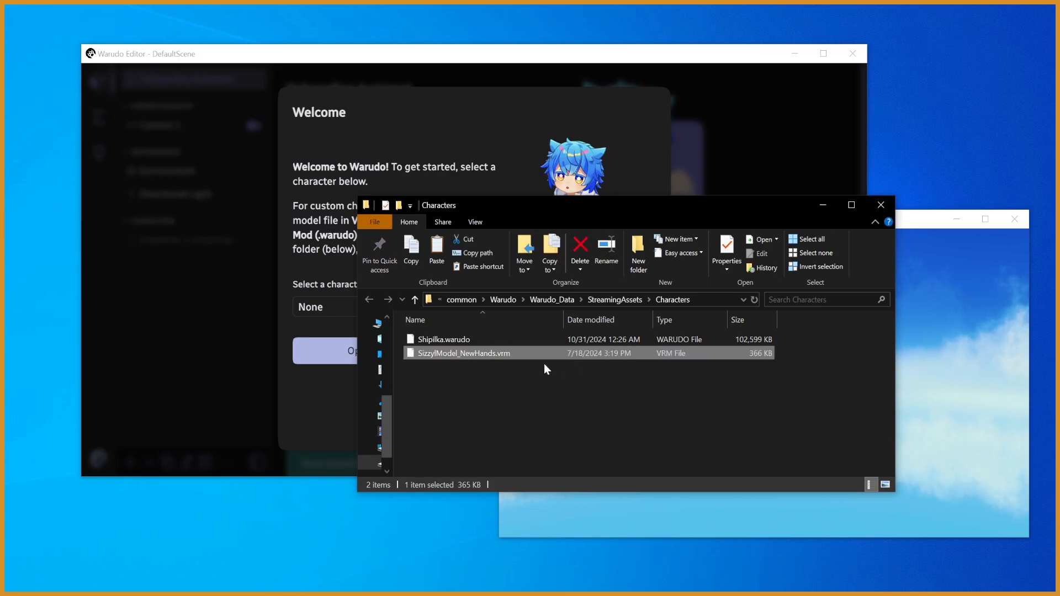
{"action": "left_click", "coordinate": [878, 207]}
- Choose Sizzyl Avatar as the character for the scene
{"action": "left_click", "coordinate": [395, 307]}
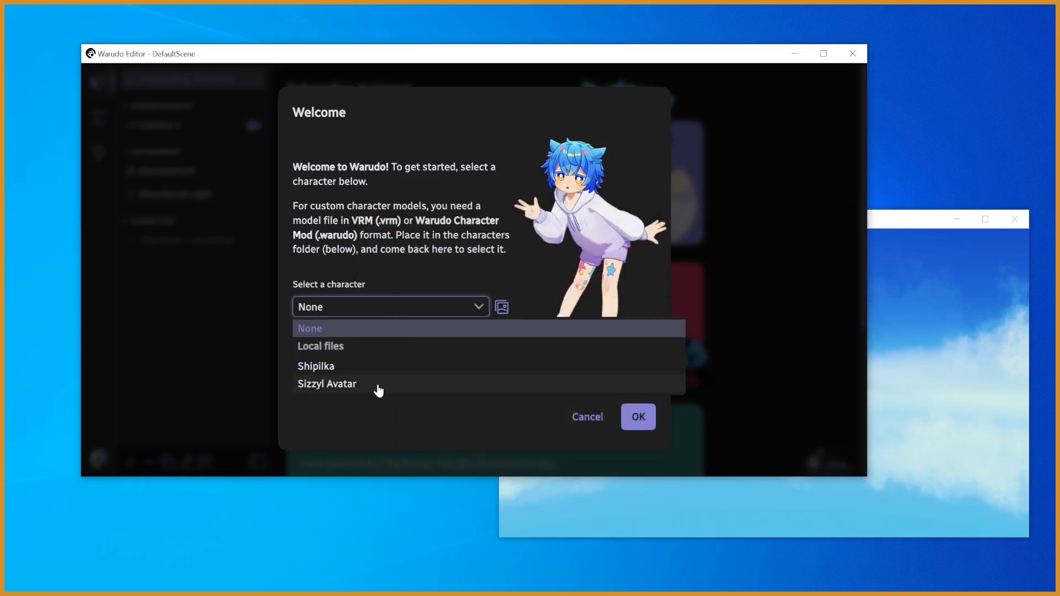
{"action": "left_click", "coordinate": [327, 384]}
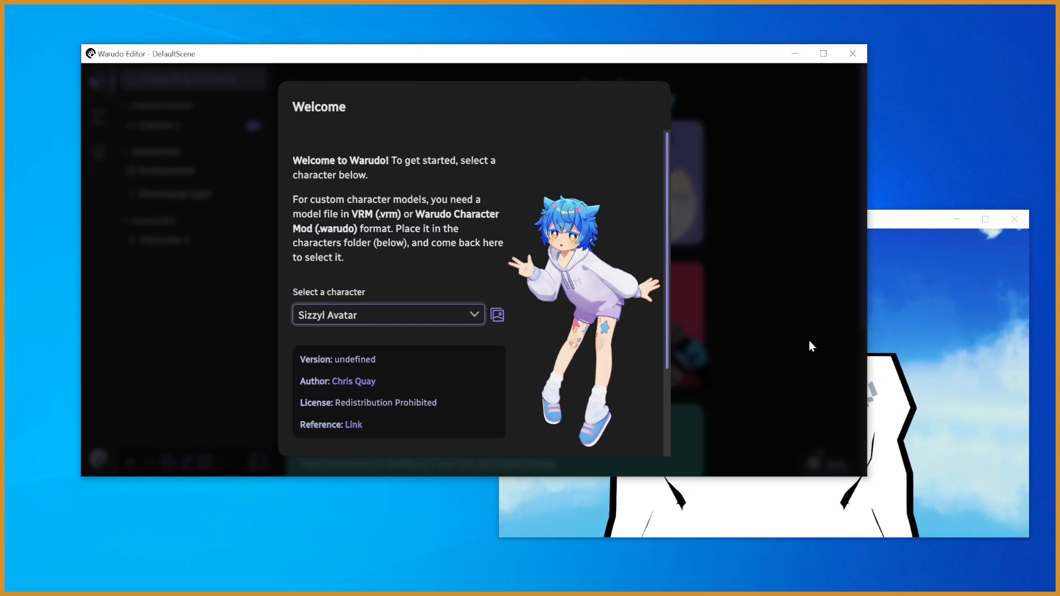
- Examine the loaded avatar in the preview window and the character details in the Welcome dialog
{"action": "left_click", "coordinate": [952, 357]}
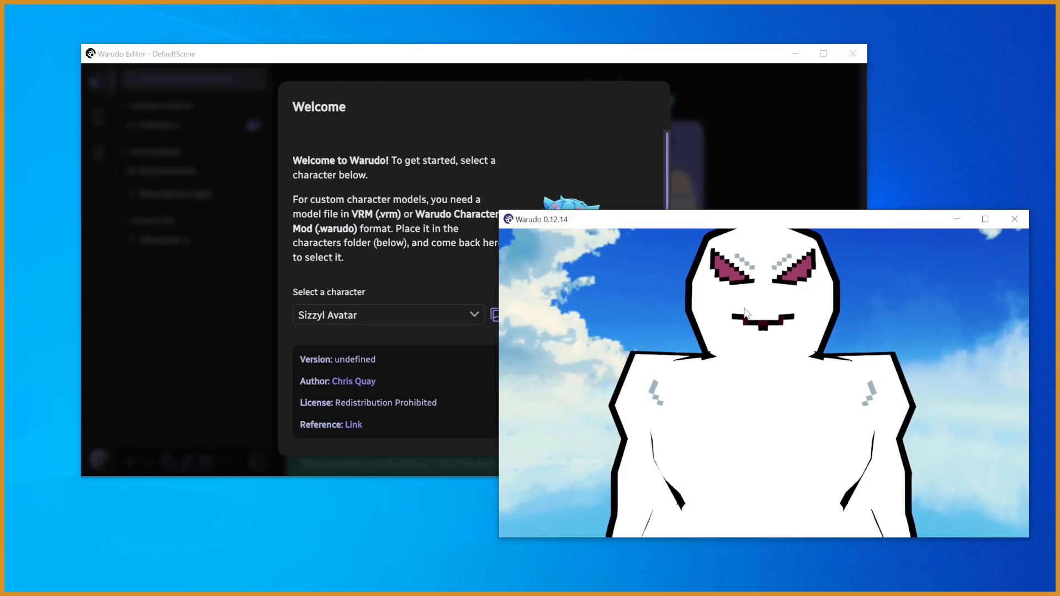
{"action": "left_click", "coordinate": [432, 274]}
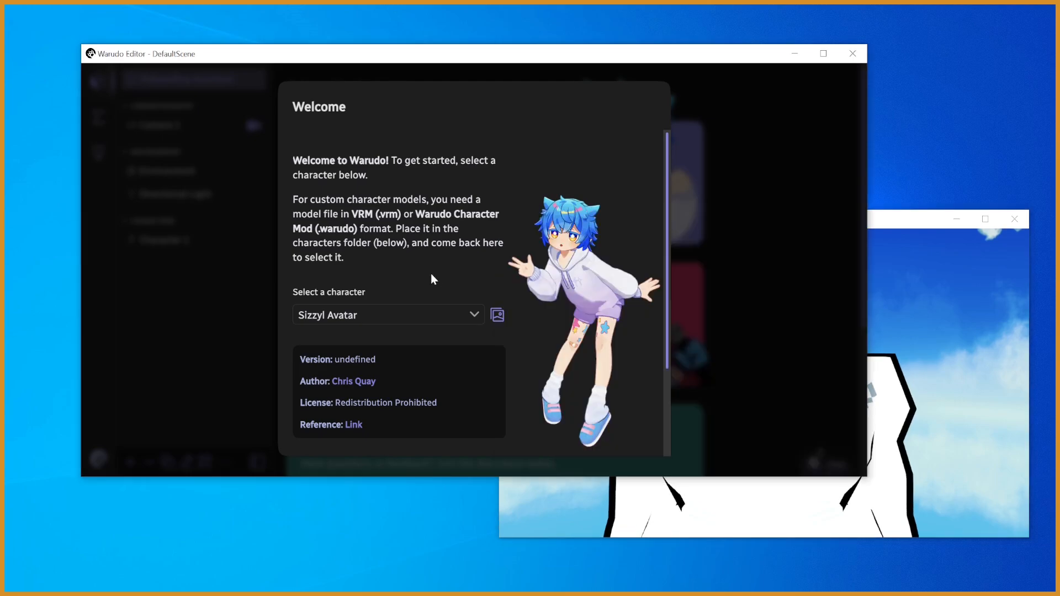
{"action": "left_click", "coordinate": [923, 435]}
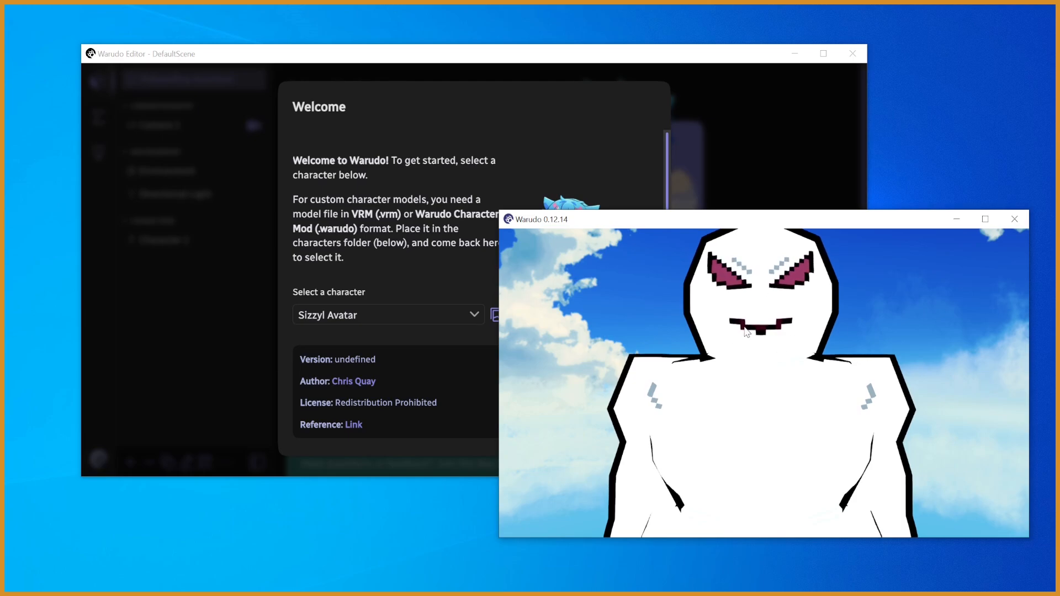
{"action": "left_click", "coordinate": [400, 248]}
{"action": "left_click", "coordinate": [925, 395]}
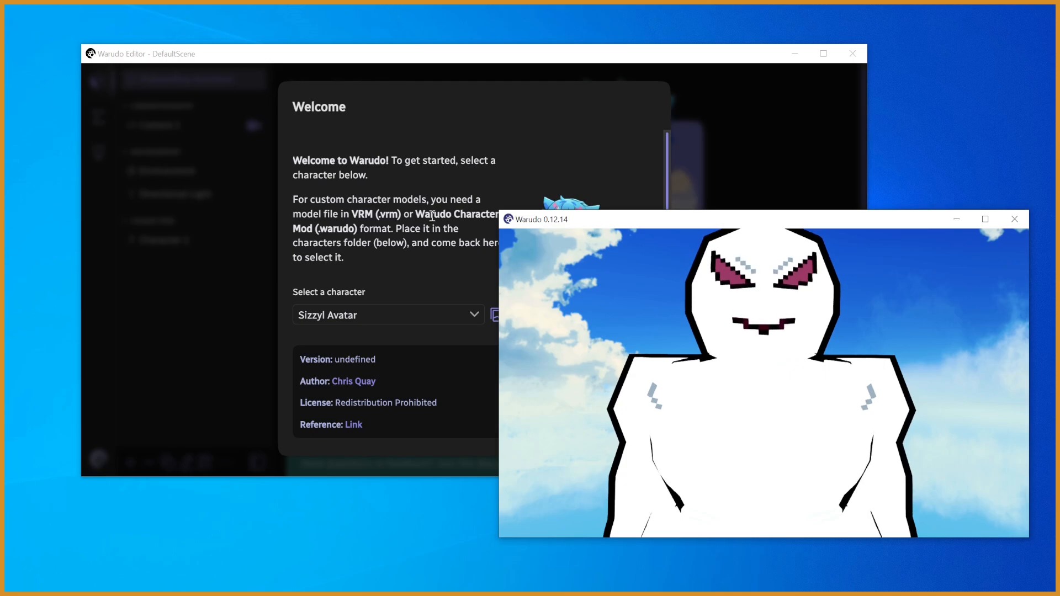
{"action": "left_click", "coordinate": [575, 206]}
{"action": "scroll", "coordinate": [661, 267], "scroll_direction": "down", "scroll_amount": 3}
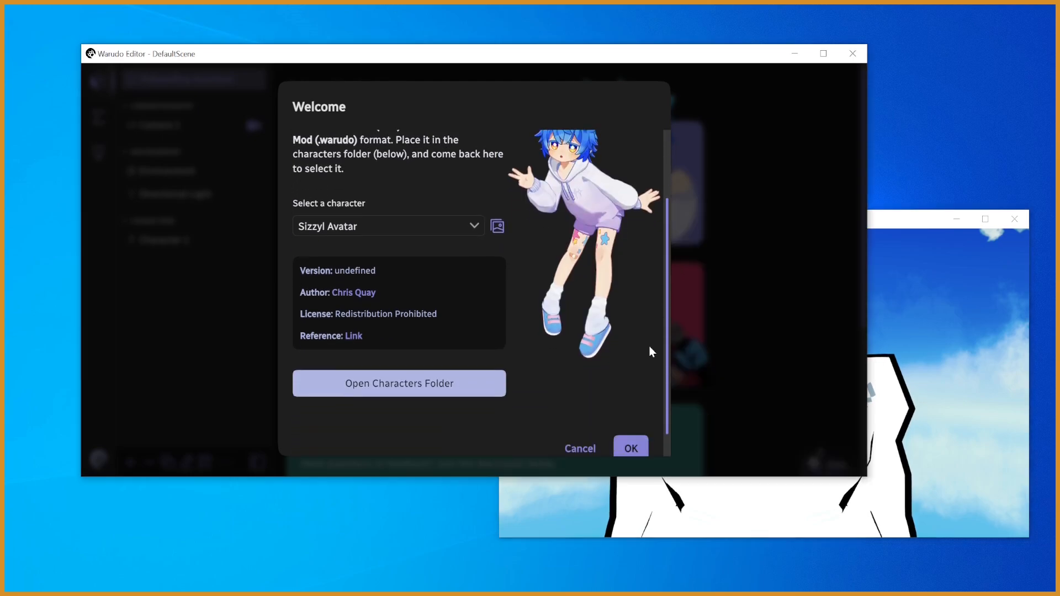
{"action": "left_click", "coordinate": [956, 392]}
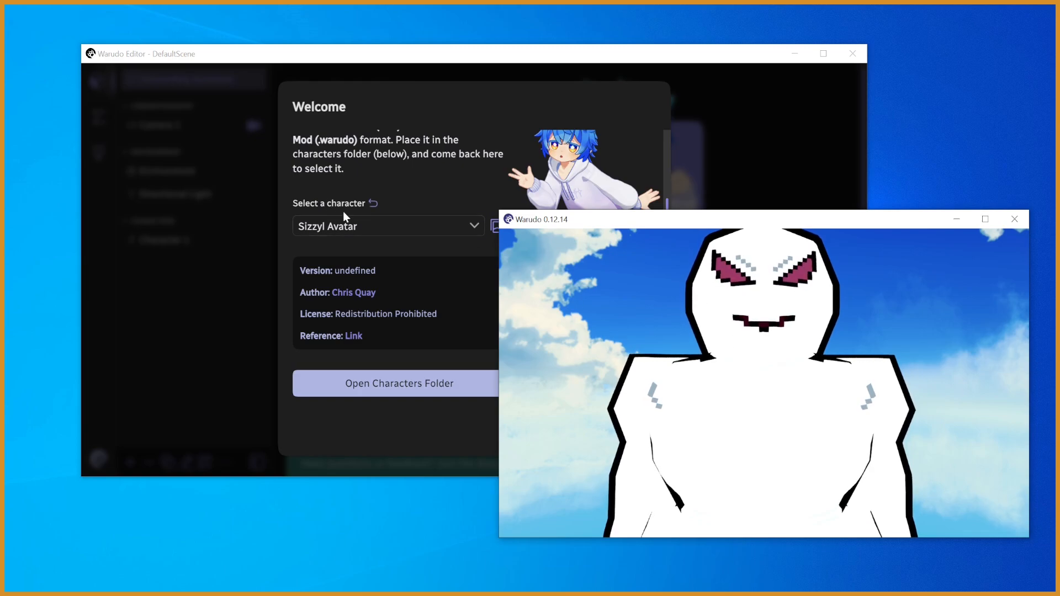
{"action": "left_click", "coordinate": [440, 180]}
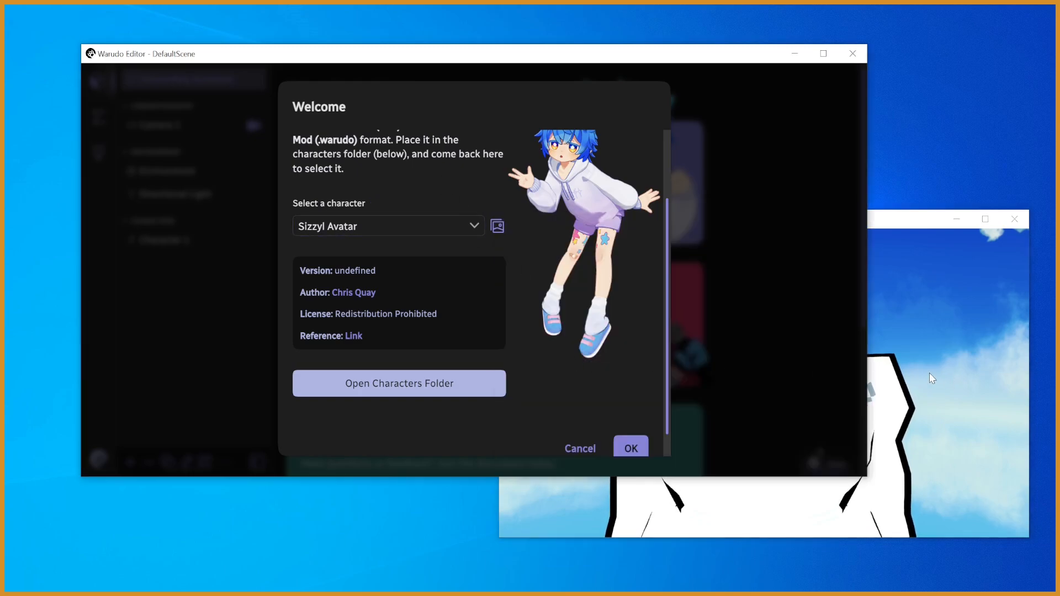
- Accept the chosen character and request a recommended motion capture setup
{"action": "left_click", "coordinate": [640, 445]}
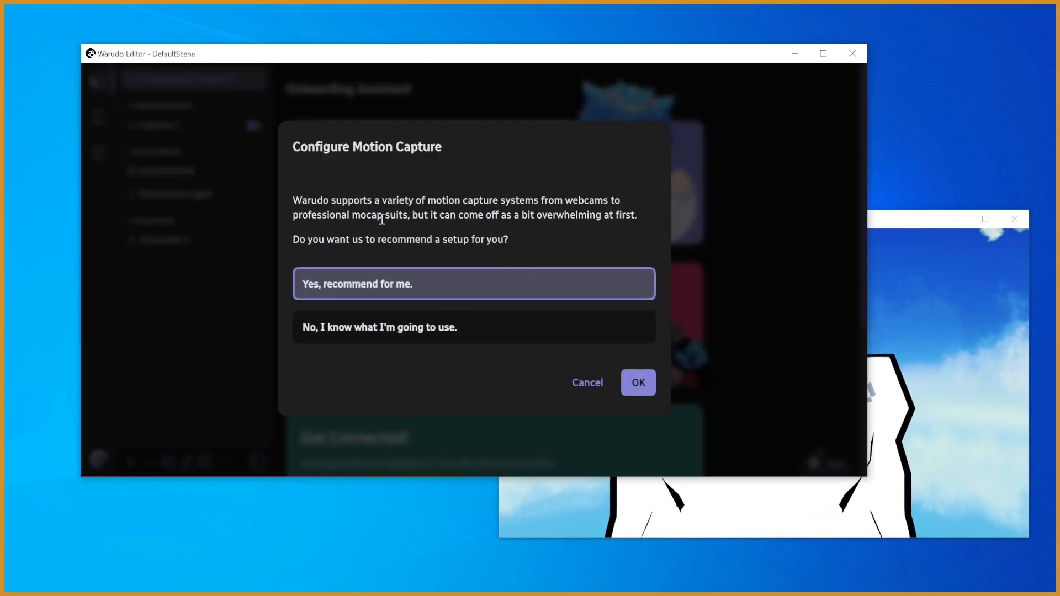
{"action": "left_click", "coordinate": [639, 387]}
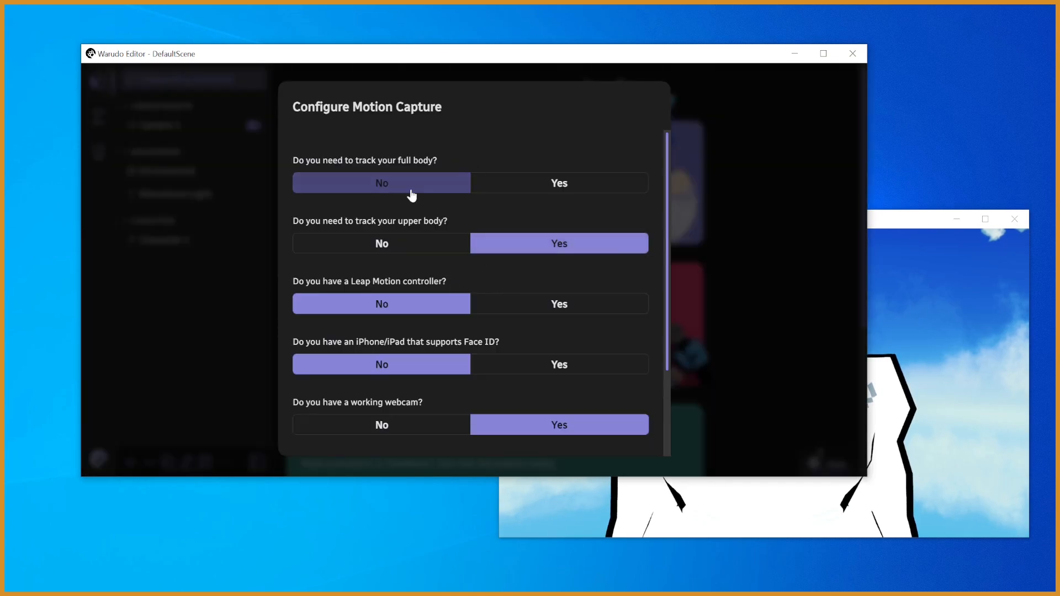
- Submit the motion capture questionnaire with upper-body tracking, no Leap Motion controller, no Face ID device and the L01 HD Webcam
{"action": "left_click_drag", "start_coordinate": [666, 236], "coordinate": [666, 286]}
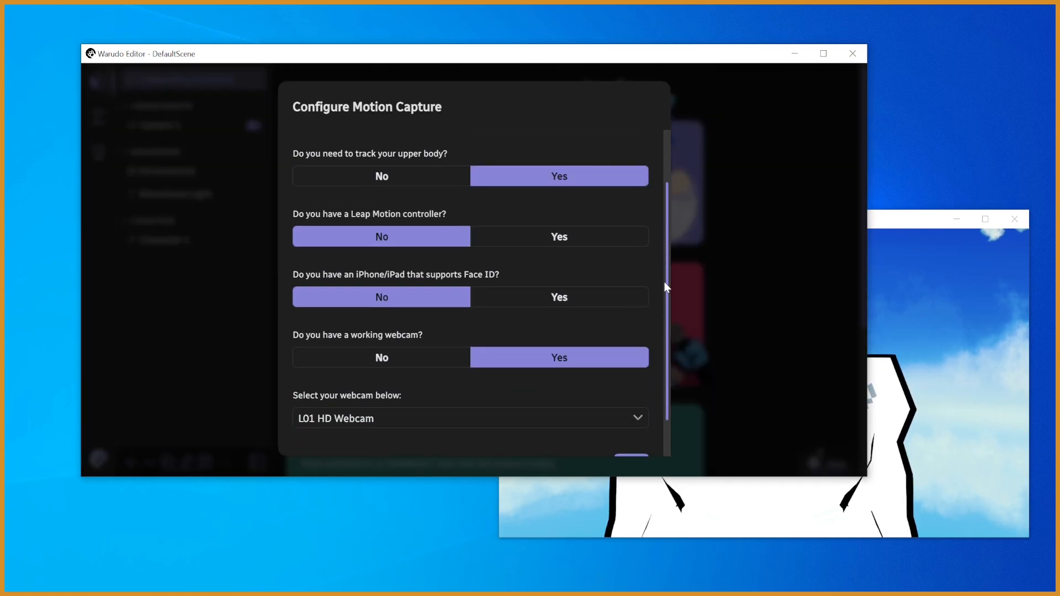
{"action": "left_click", "coordinate": [576, 173]}
{"action": "left_click", "coordinate": [395, 238]}
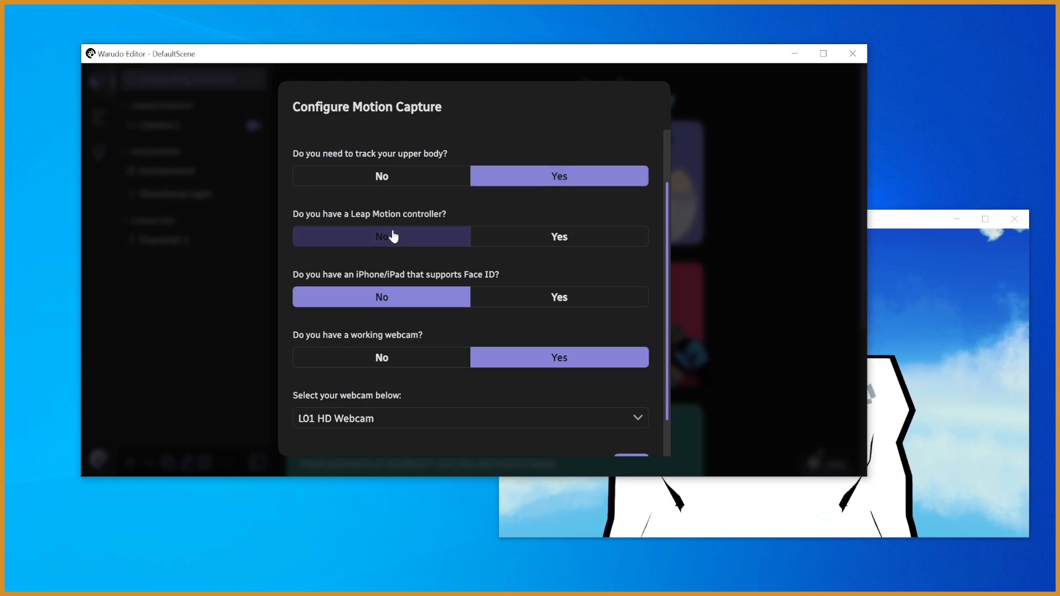
{"action": "scroll", "coordinate": [665, 300], "scroll_direction": "down", "scroll_amount": 2}
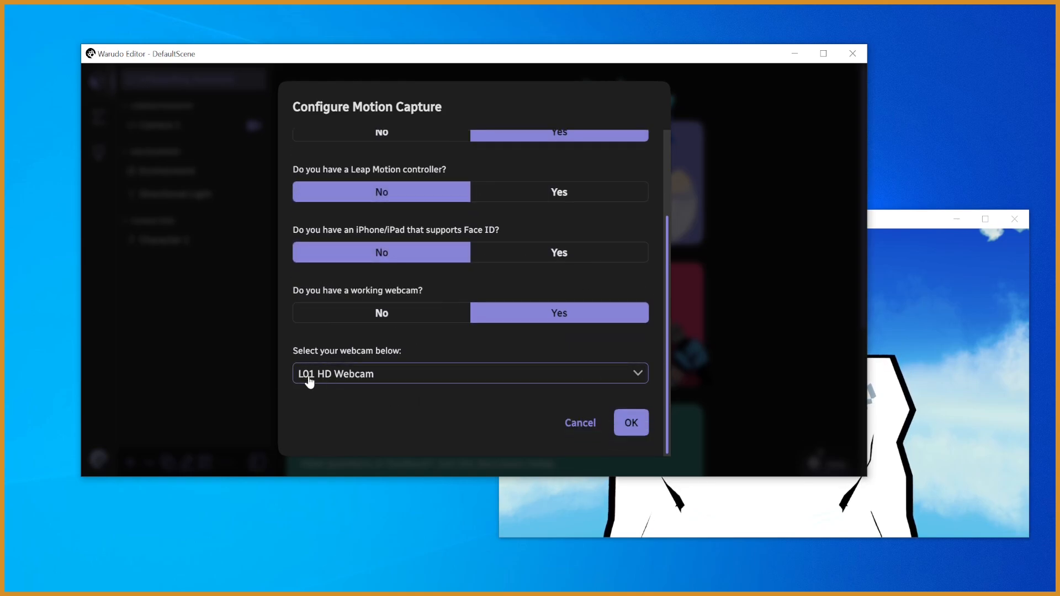
{"action": "left_click", "coordinate": [631, 436]}
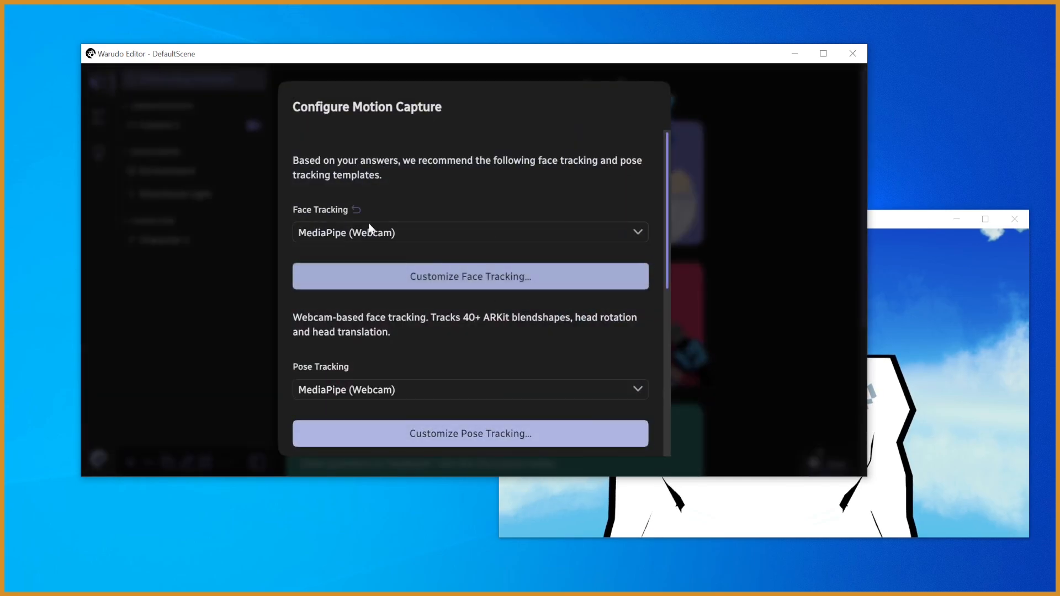
- Open the face tracking customization and set Lip Sync to Always Enabled
{"action": "left_click", "coordinate": [462, 276]}
{"action": "left_click_drag", "start_coordinate": [667, 229], "coordinate": [659, 409]}
{"action": "scroll", "coordinate": [657, 410], "scroll_direction": "down", "scroll_amount": 1}
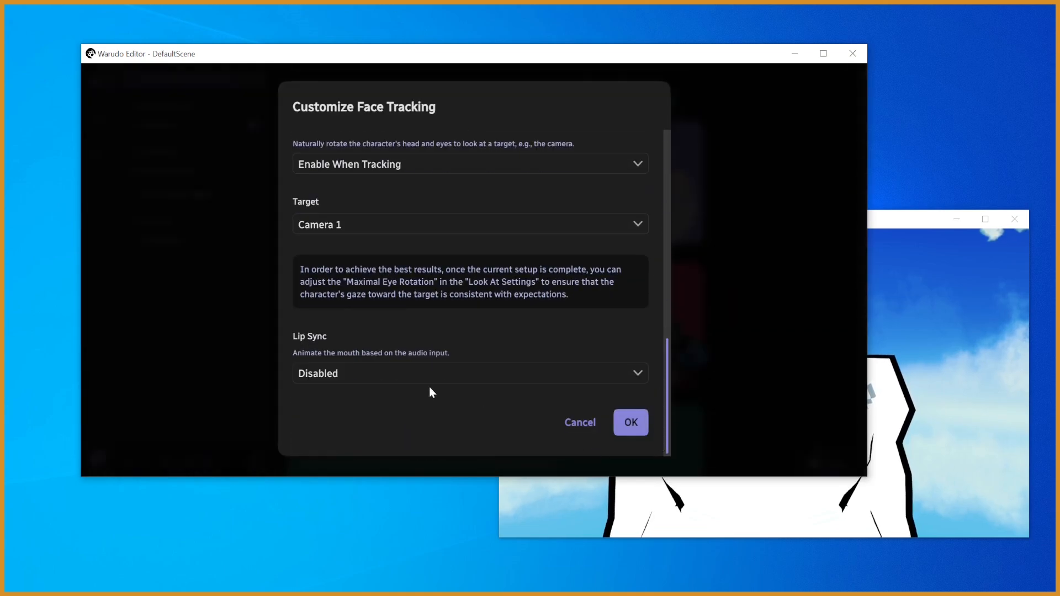
{"action": "left_click", "coordinate": [416, 383]}
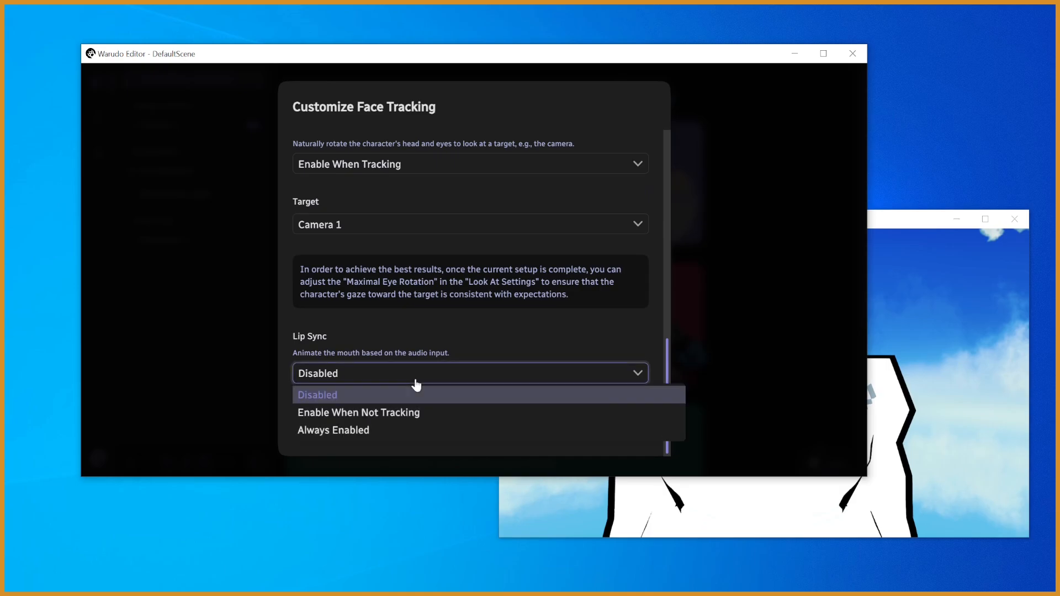
{"action": "left_click", "coordinate": [408, 436]}
- Review the microphone, Hybrid Mode, automatic movement and Look At options for face tracking
{"action": "left_click_drag", "start_coordinate": [667, 352], "coordinate": [655, 390]}
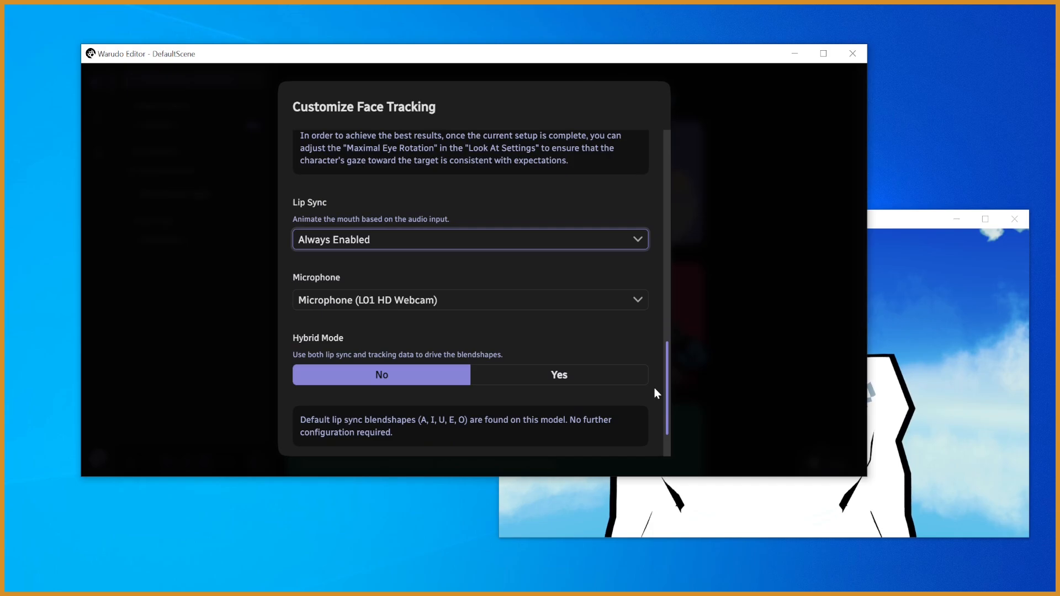
{"action": "scroll", "coordinate": [654, 388], "scroll_direction": "down", "scroll_amount": 2}
{"action": "scroll", "coordinate": [645, 395], "scroll_direction": "up", "scroll_amount": 2}
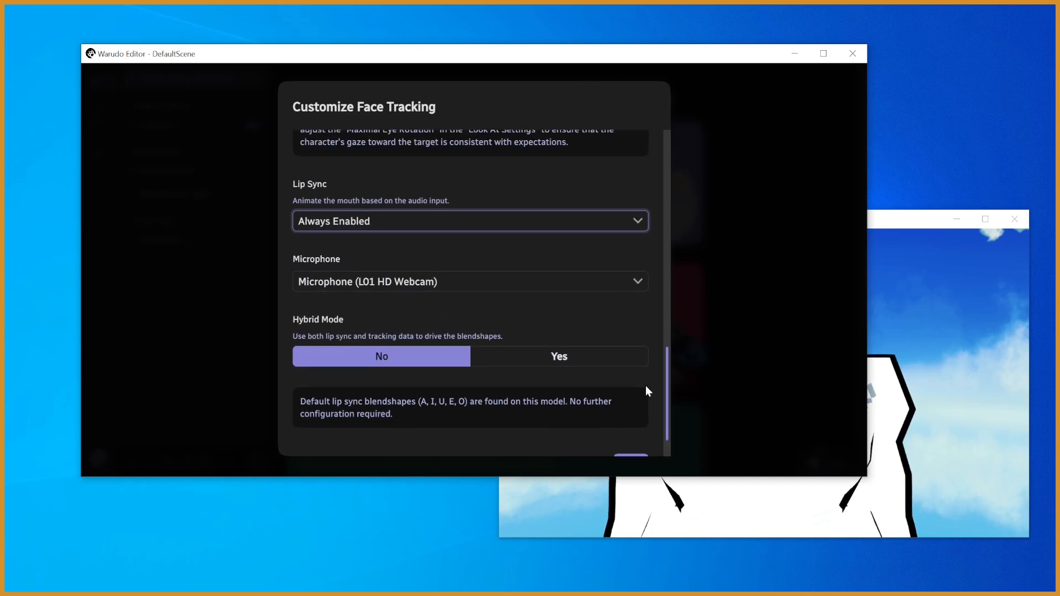
{"action": "scroll", "coordinate": [644, 403], "scroll_direction": "down", "scroll_amount": 2}
{"action": "scroll", "coordinate": [641, 409], "scroll_direction": "up", "scroll_amount": 2}
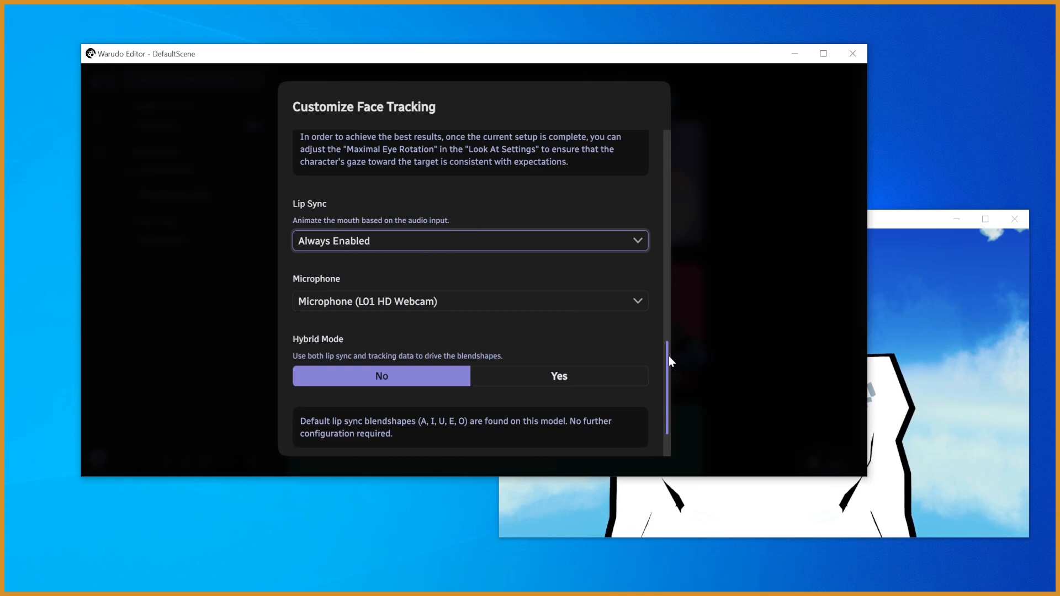
{"action": "scroll", "coordinate": [666, 381], "scroll_direction": "down", "scroll_amount": 2}
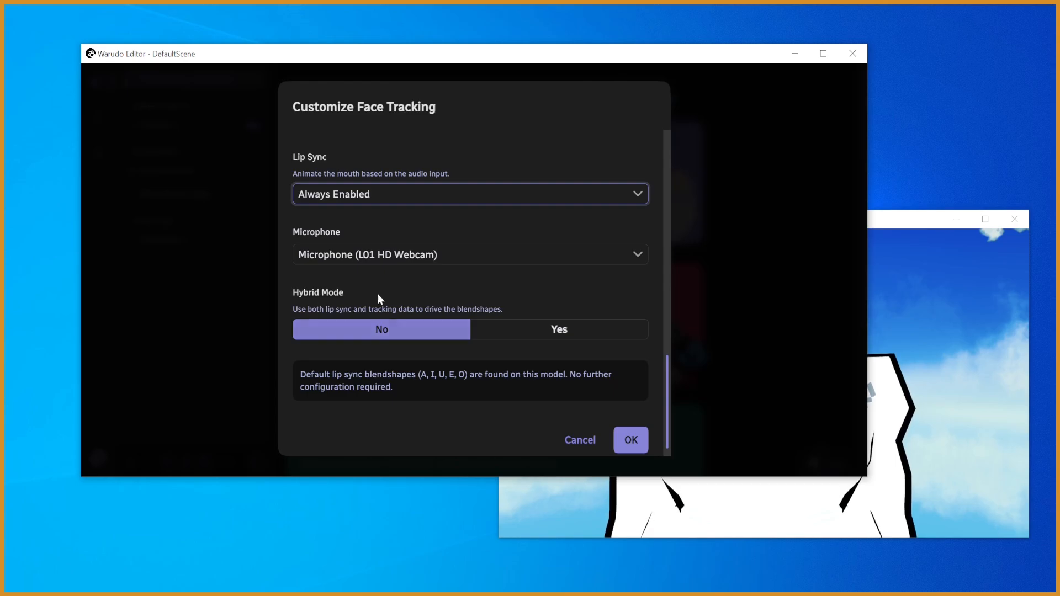
{"action": "left_click_drag", "start_coordinate": [661, 370], "coordinate": [657, 260]}
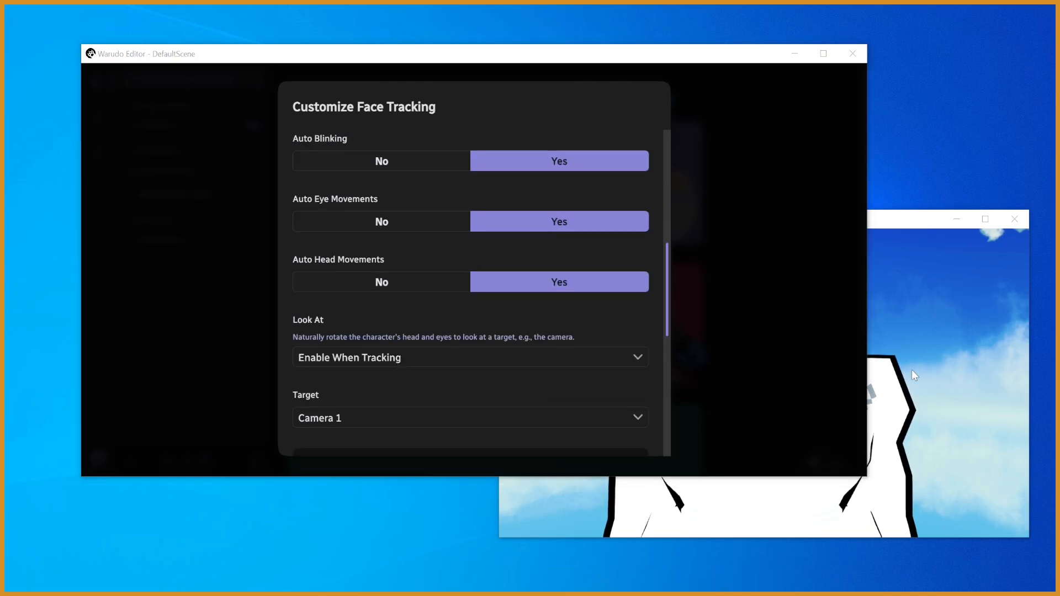
{"action": "left_click", "coordinate": [628, 292]}
{"action": "left_click", "coordinate": [592, 101]}
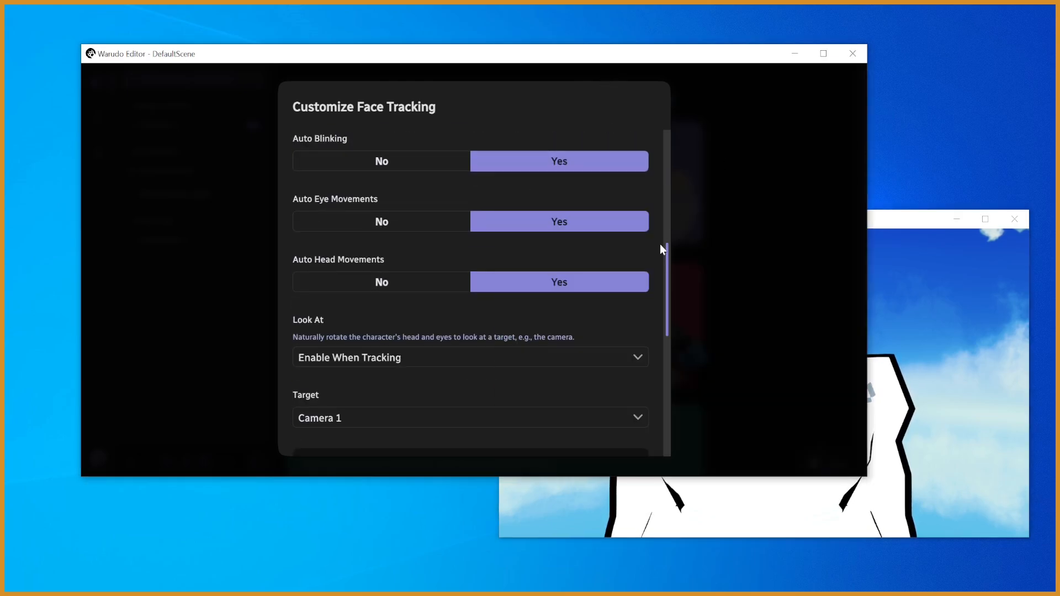
- Accept the face tracking customization
{"action": "left_click_drag", "start_coordinate": [668, 261], "coordinate": [658, 424]}
{"action": "left_click", "coordinate": [636, 428]}
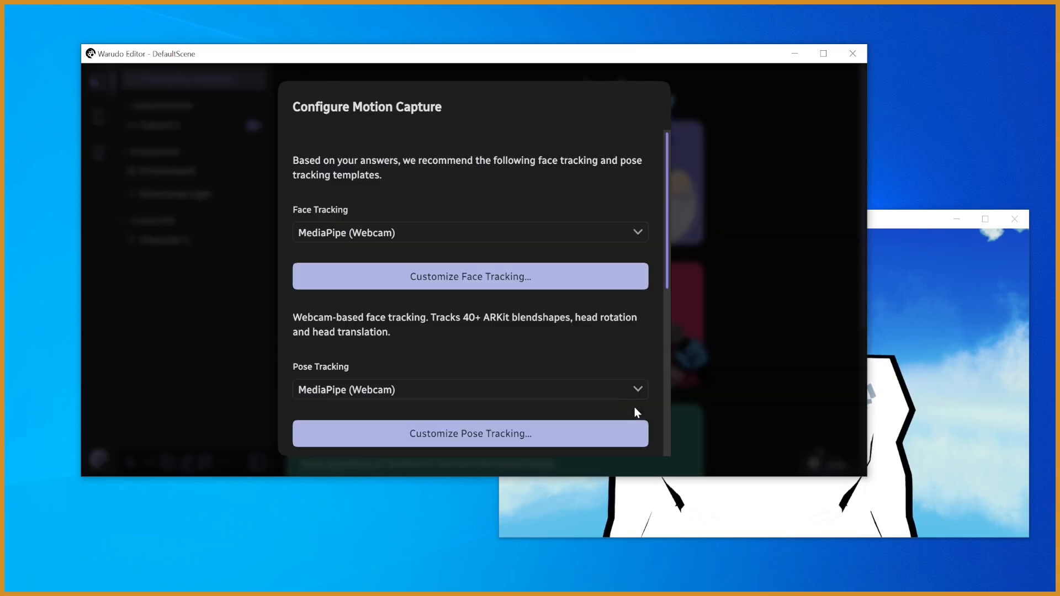
- Accept the default pose tracking customization with the L01 HD Webcam and confirm the recommended MediaPipe tracking templates
{"action": "scroll", "coordinate": [657, 313], "scroll_direction": "down", "scroll_amount": 3}
{"action": "left_click", "coordinate": [634, 323]}
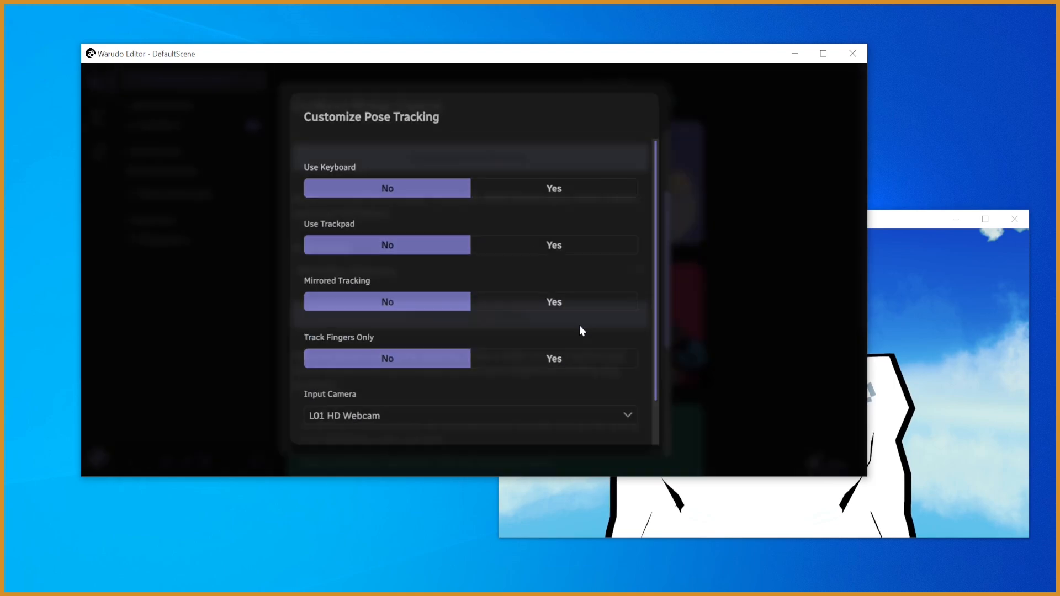
{"action": "left_click_drag", "start_coordinate": [669, 229], "coordinate": [667, 320]}
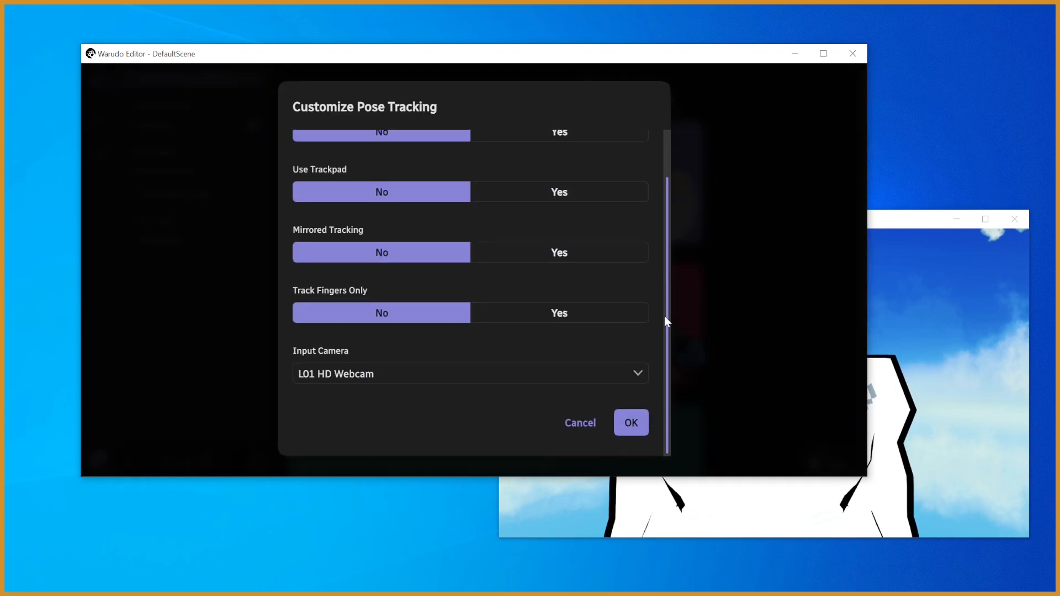
{"action": "left_click", "coordinate": [638, 427]}
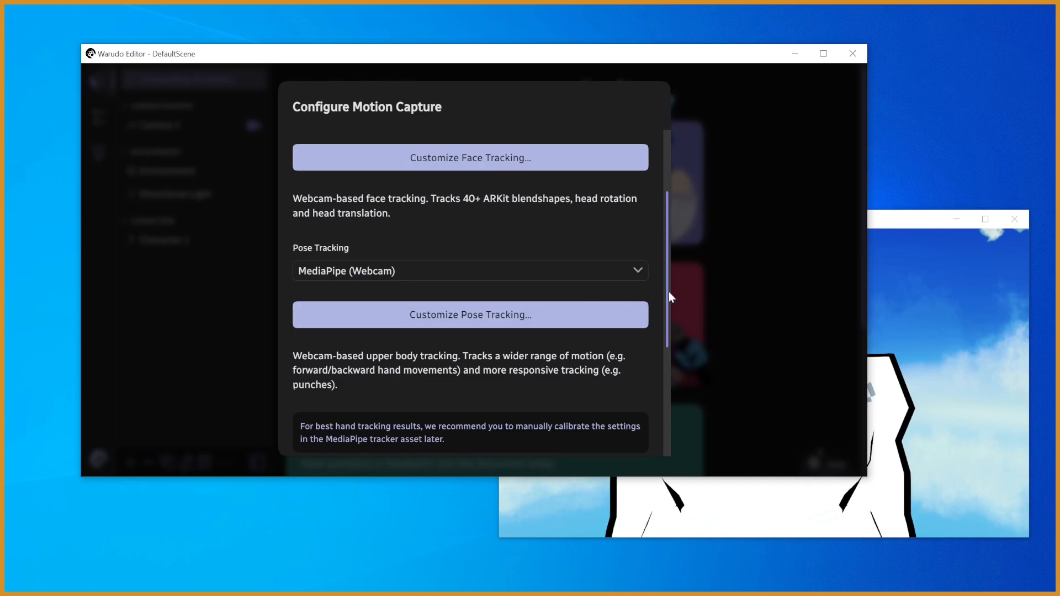
{"action": "scroll", "coordinate": [667, 372], "scroll_direction": "down", "scroll_amount": 5}
{"action": "left_click", "coordinate": [628, 434]}
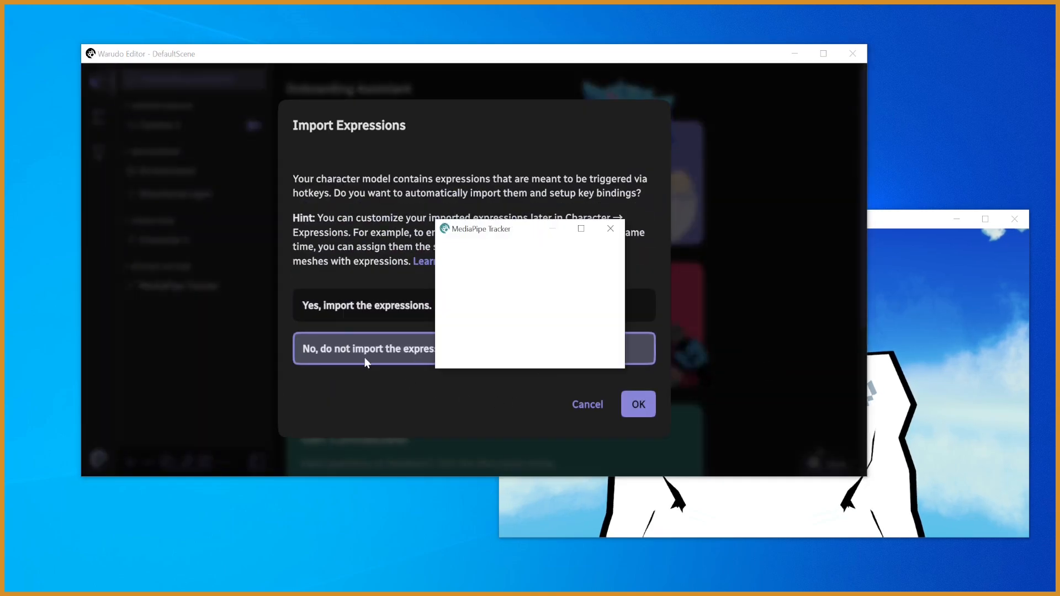
- Decline importing the character model's expressions
{"action": "left_click", "coordinate": [363, 353]}
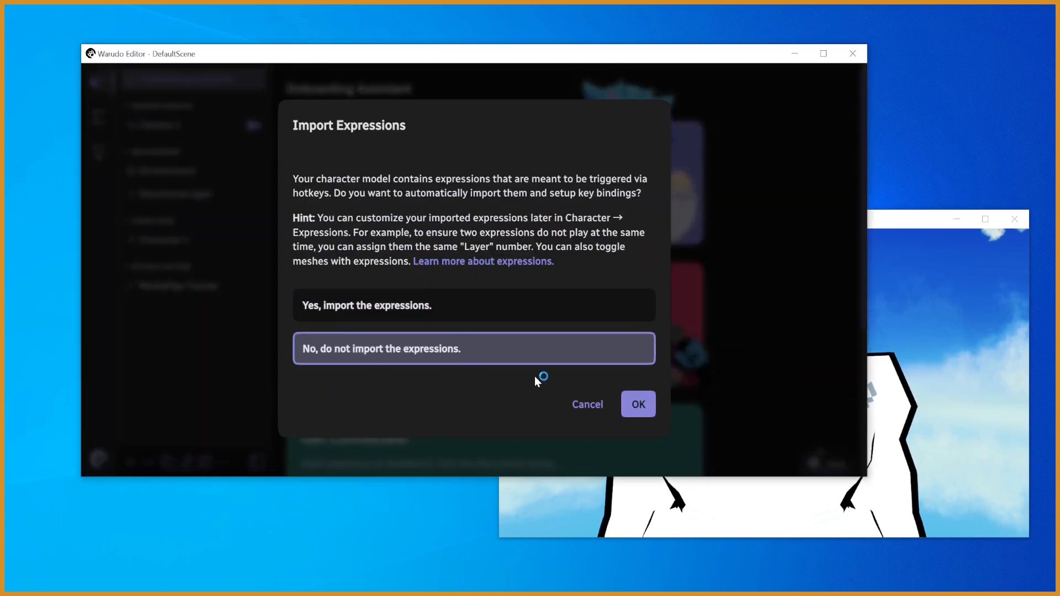
{"action": "left_click", "coordinate": [639, 407]}
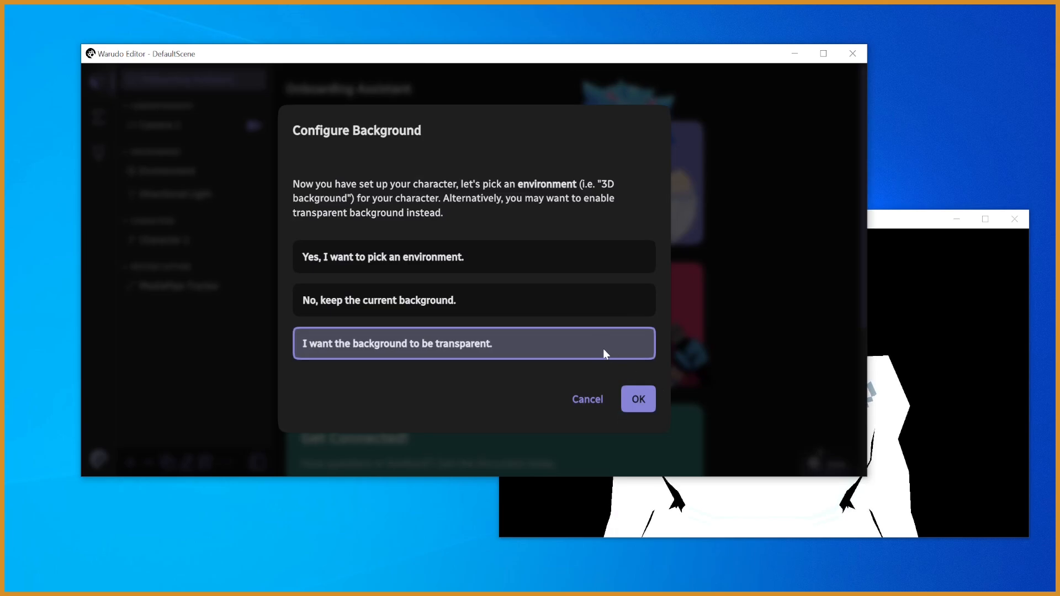
- Opt for an environment as the background, select Classroom, and view it behind the avatar in the preview window
{"action": "left_click", "coordinate": [517, 260]}
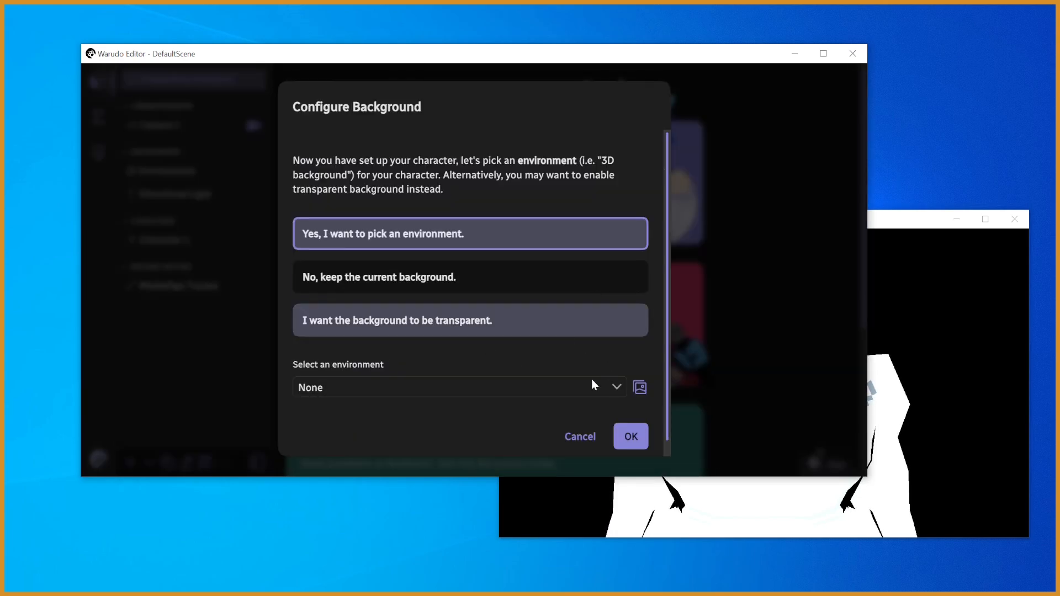
{"action": "left_click", "coordinate": [457, 388]}
{"action": "left_click", "coordinate": [458, 313]}
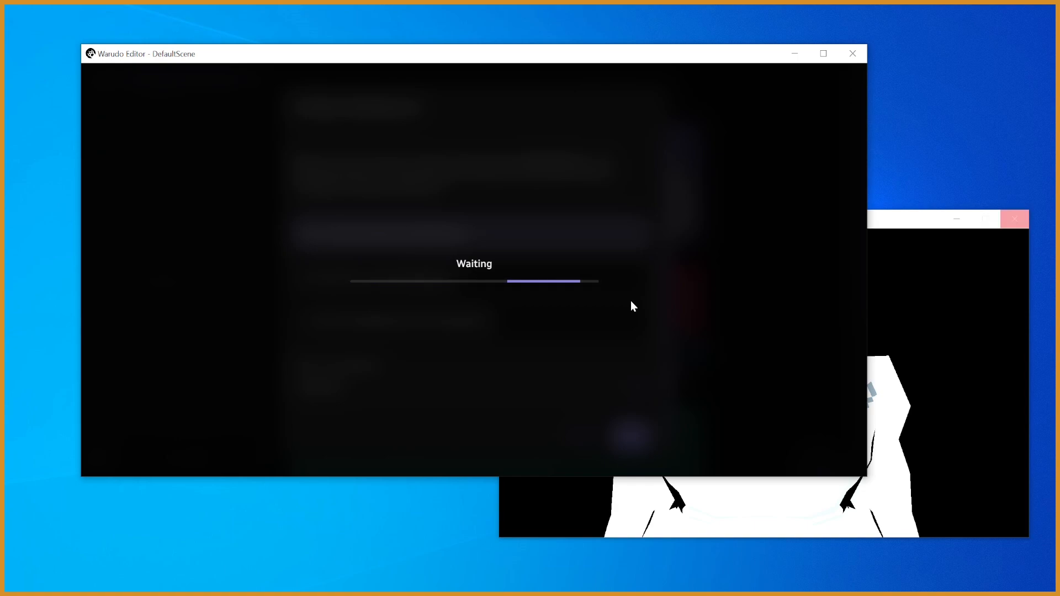
{"action": "left_click", "coordinate": [913, 393]}
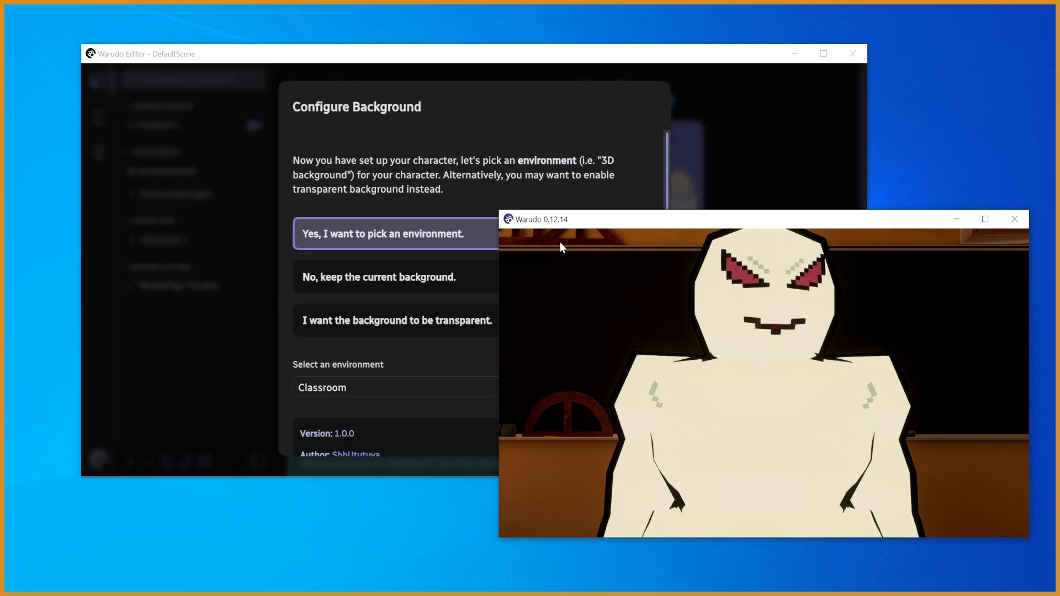
- Switch the background choice to transparent, complete the basic setup, and view the avatar in the preview window
{"action": "left_click", "coordinate": [433, 204]}
{"action": "left_click", "coordinate": [575, 319]}
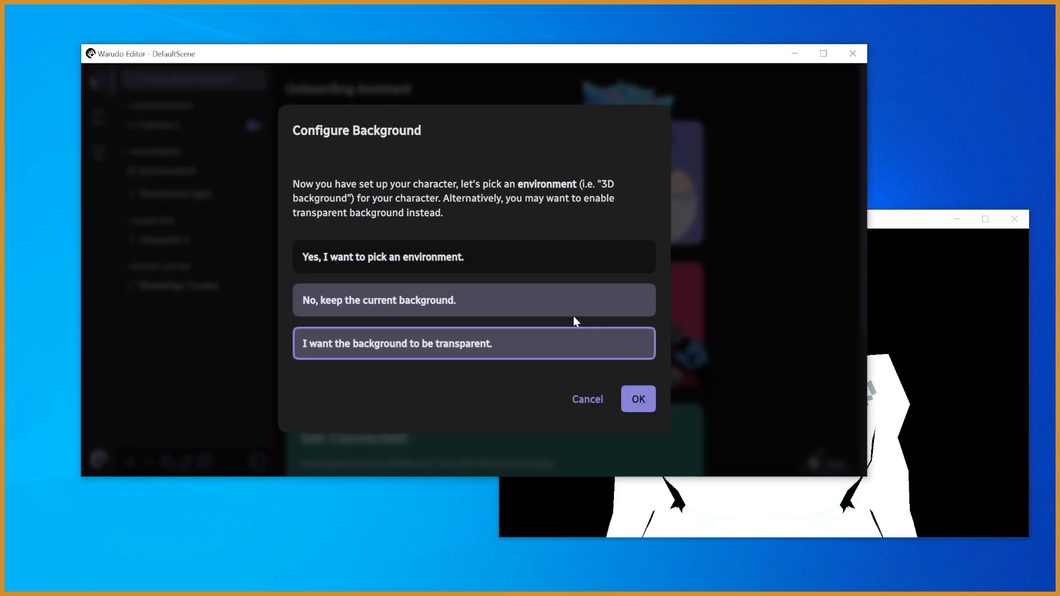
{"action": "left_click", "coordinate": [638, 403]}
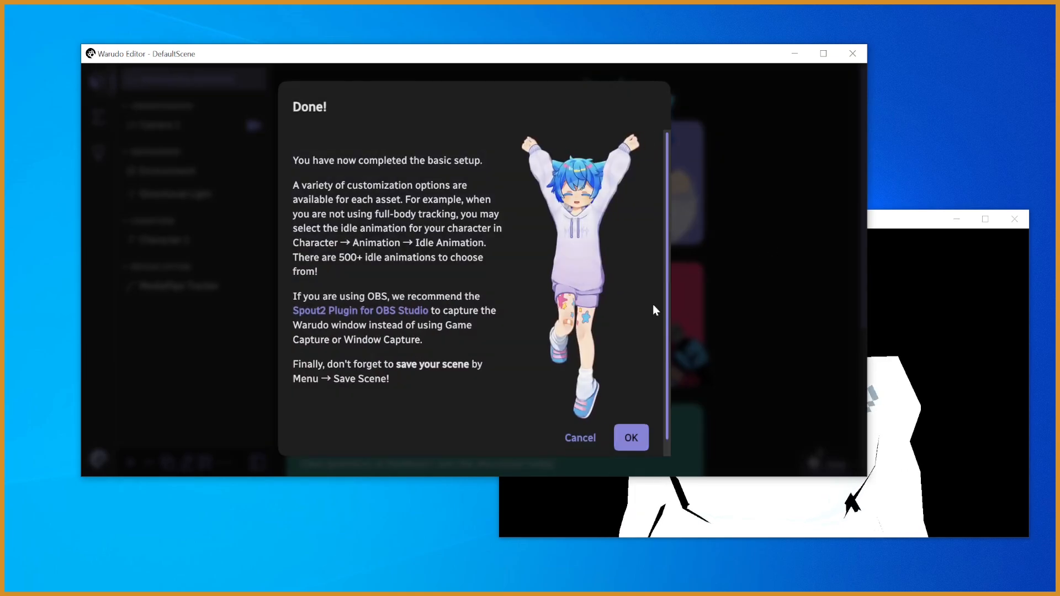
{"action": "scroll", "coordinate": [669, 309], "scroll_direction": "down", "scroll_amount": 1}
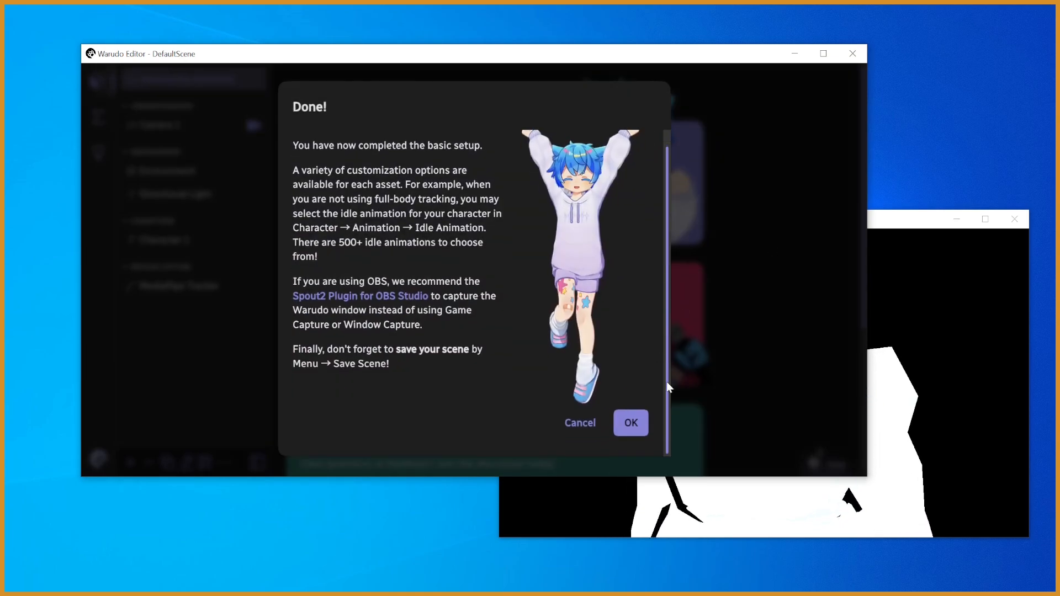
{"action": "left_click", "coordinate": [645, 417]}
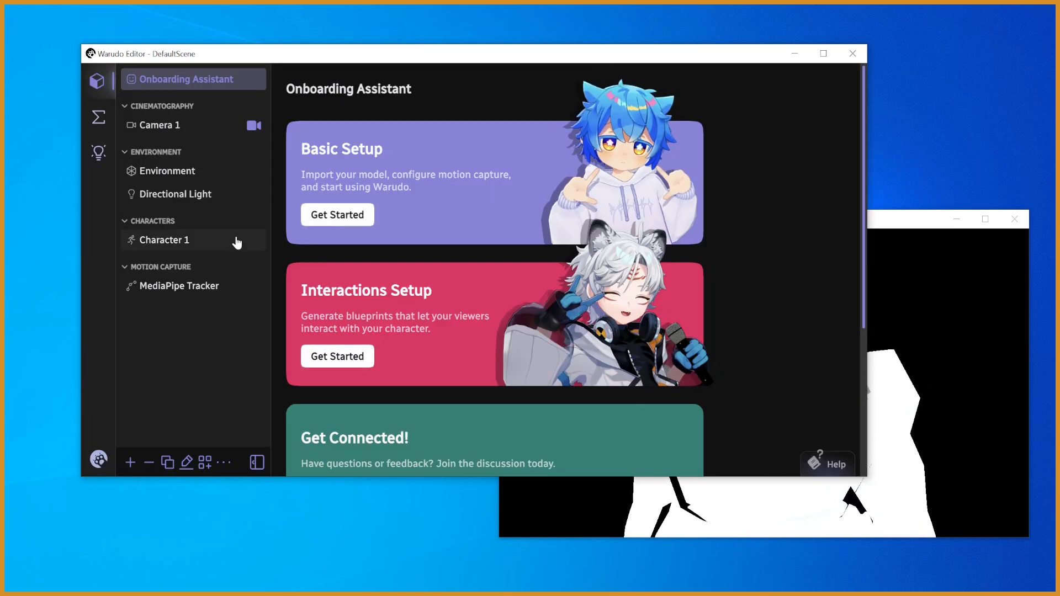
{"action": "left_click", "coordinate": [894, 398]}
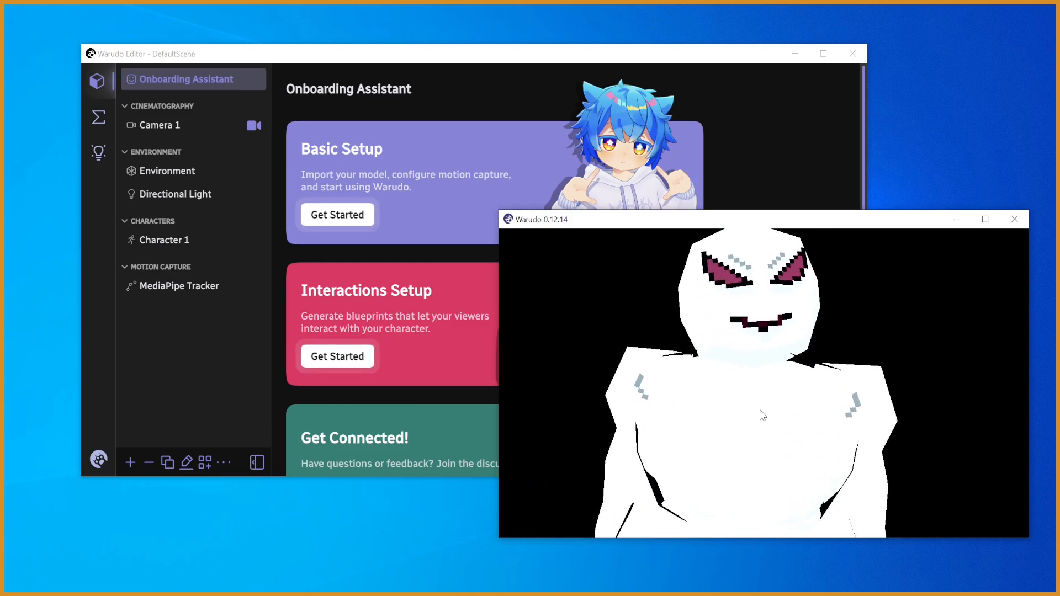
- Disable the Environment asset and turn off its realtime lights
{"action": "left_click", "coordinate": [164, 293]}
{"action": "left_click", "coordinate": [164, 293]}
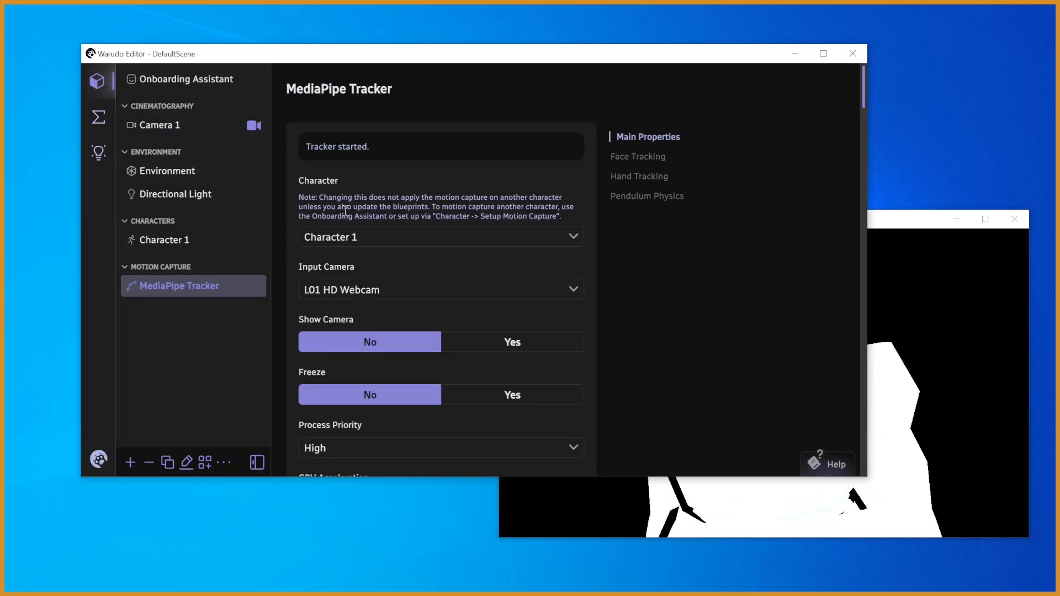
{"action": "left_click", "coordinate": [175, 174]}
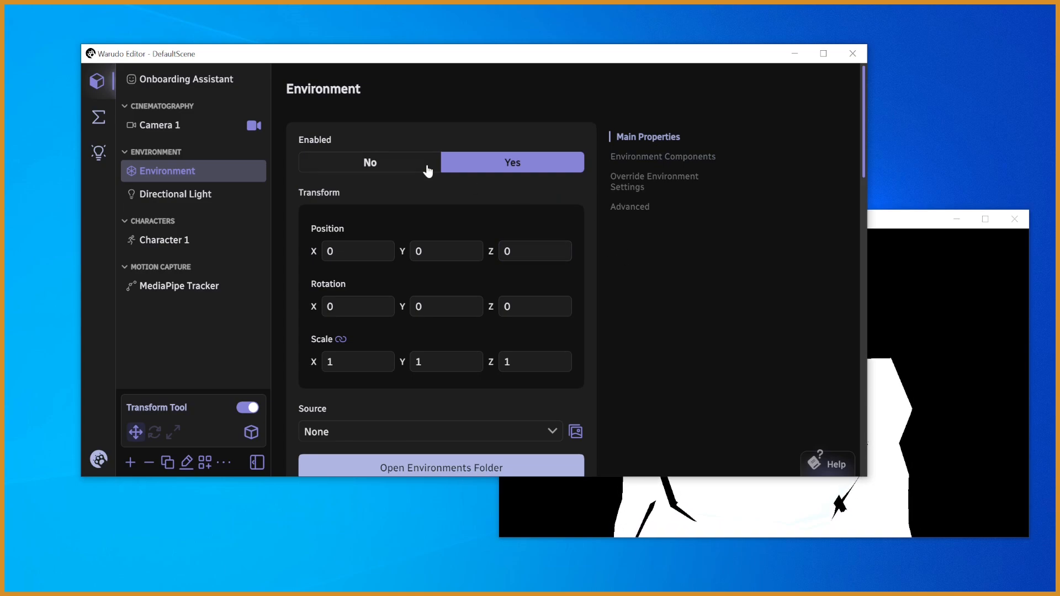
{"action": "left_click", "coordinate": [351, 162]}
{"action": "left_click_drag", "start_coordinate": [864, 158], "coordinate": [839, 286]}
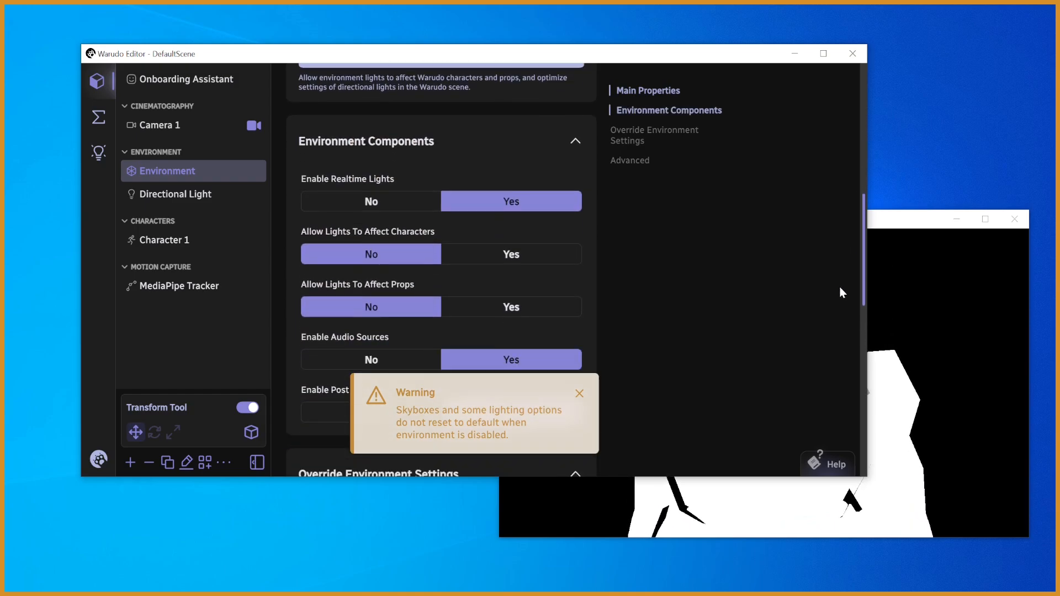
{"action": "left_click", "coordinate": [371, 200]}
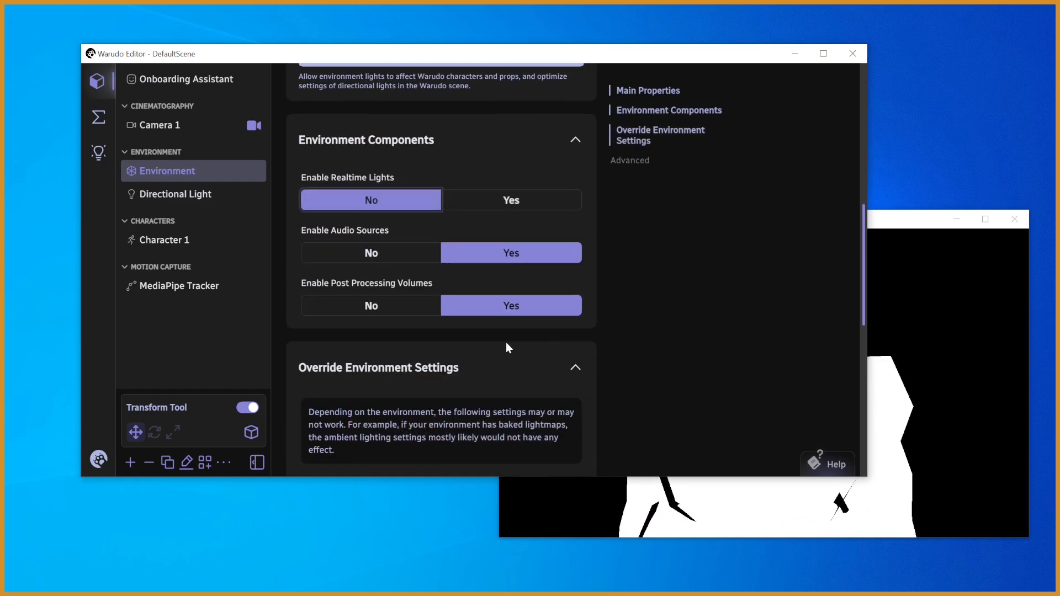
{"action": "left_click_drag", "start_coordinate": [866, 275], "coordinate": [842, 443]}
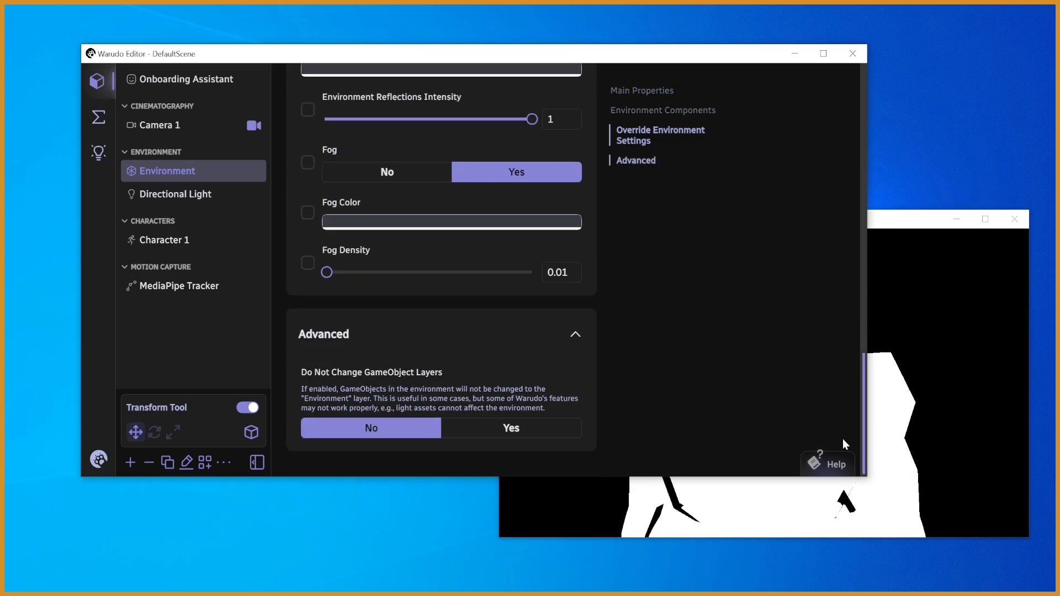
- Try the avatar with the Directional Light disabled in the preview window, and re-enable the light
{"action": "left_click", "coordinate": [175, 195]}
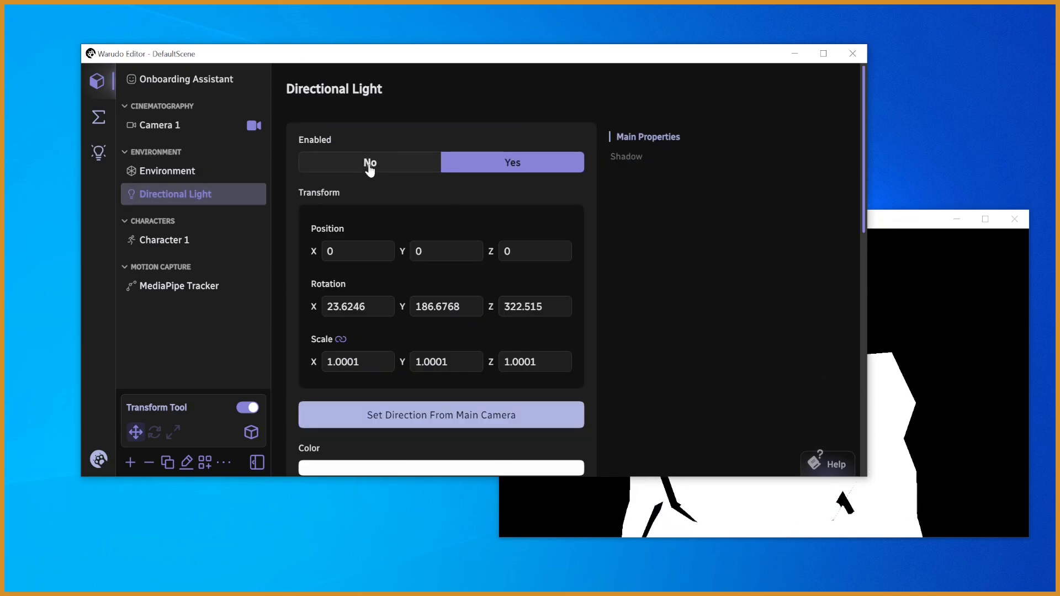
{"action": "left_click", "coordinate": [370, 167]}
{"action": "left_click", "coordinate": [981, 358]}
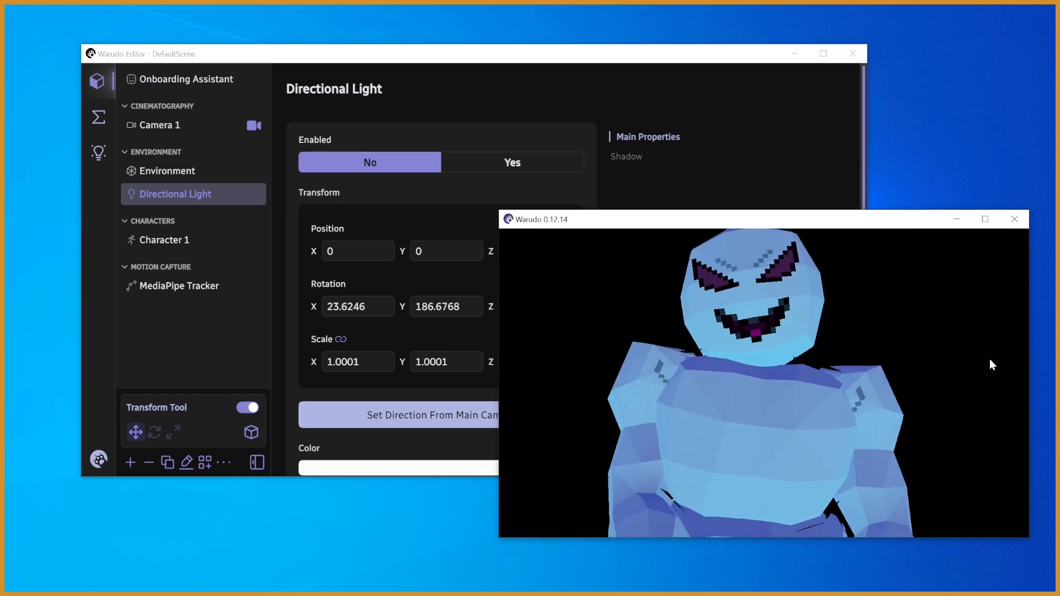
{"action": "left_click", "coordinate": [513, 162]}
- Turn off Affect Props, shadows and soft shadows for the Directional Light, and check the avatar in the preview window
{"action": "left_click_drag", "start_coordinate": [860, 198], "coordinate": [853, 322]}
{"action": "left_click", "coordinate": [375, 339]}
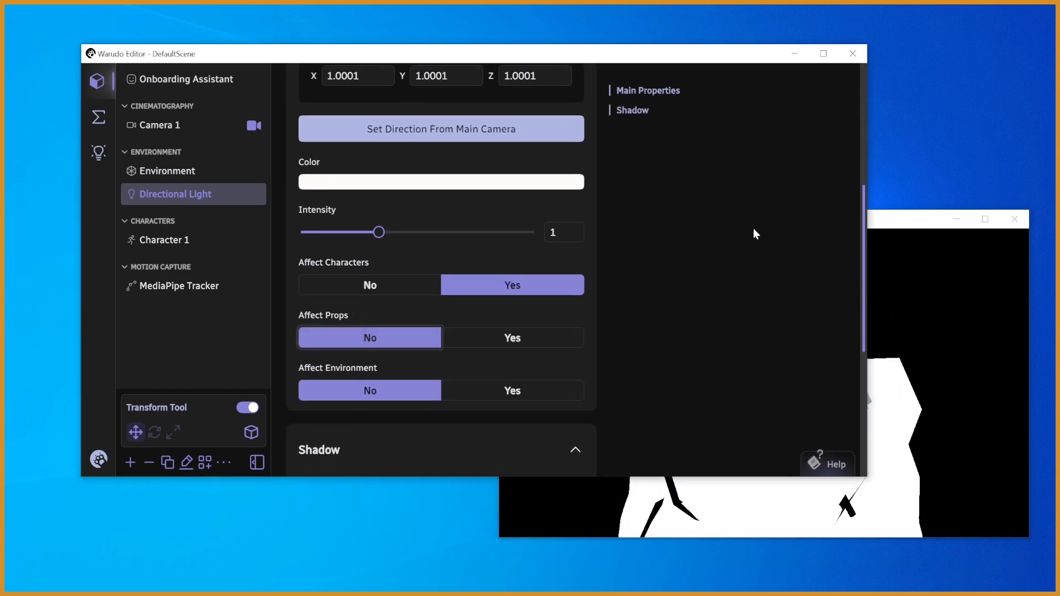
{"action": "left_click_drag", "start_coordinate": [864, 246], "coordinate": [859, 349]}
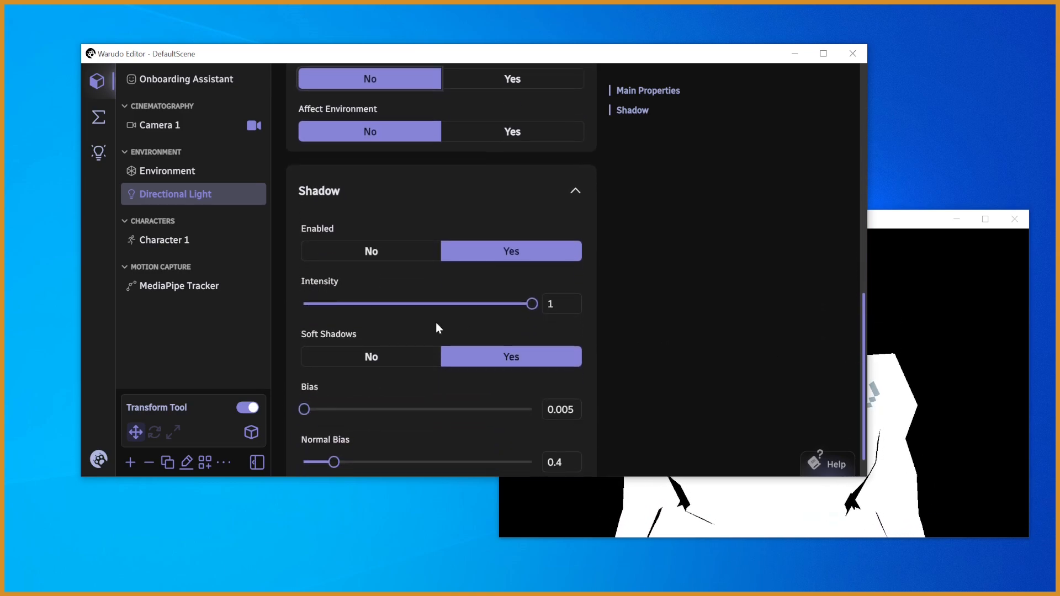
{"action": "left_click", "coordinate": [365, 259]}
{"action": "left_click", "coordinate": [350, 357]}
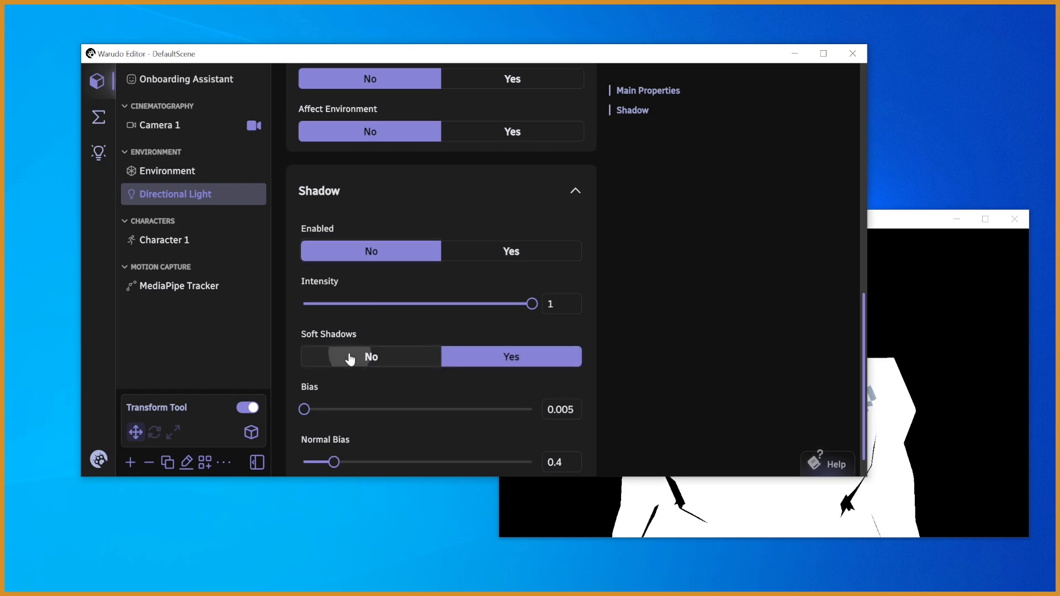
{"action": "left_click", "coordinate": [922, 328]}
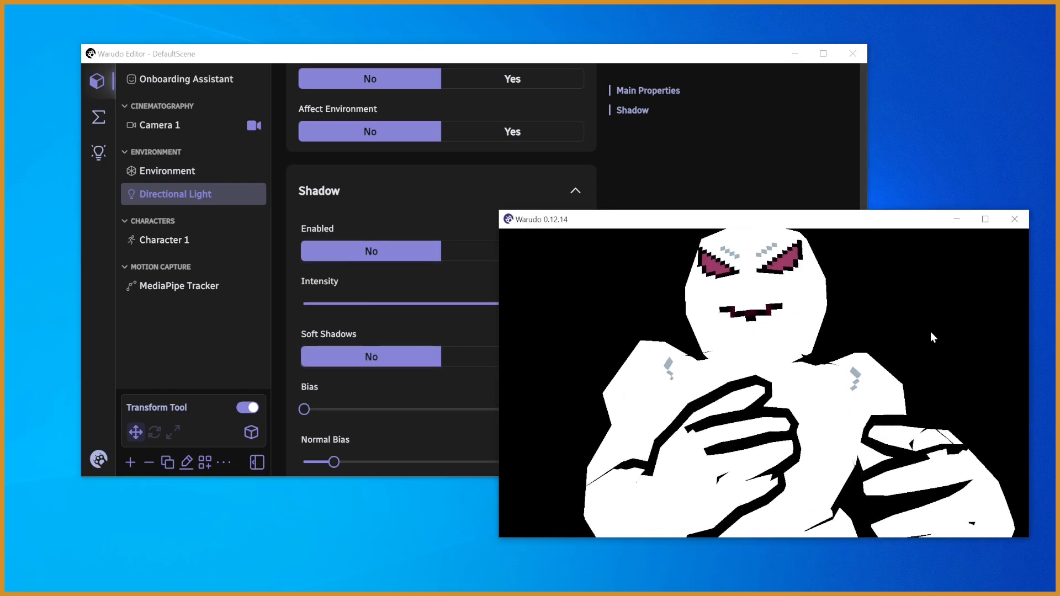
{"action": "left_click", "coordinate": [708, 183]}
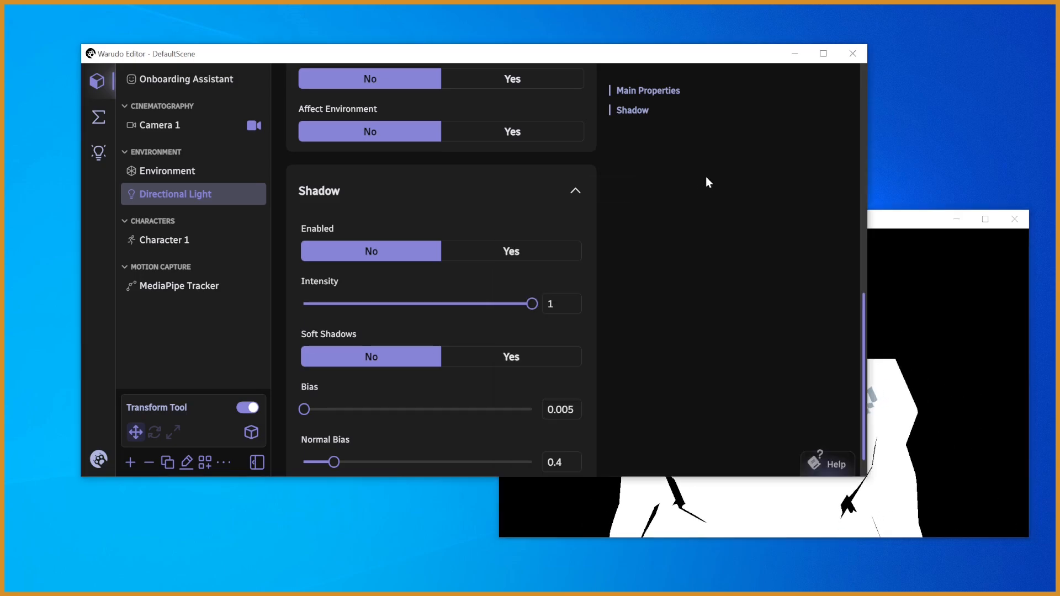
{"action": "left_click_drag", "start_coordinate": [861, 324], "coordinate": [860, 360]}
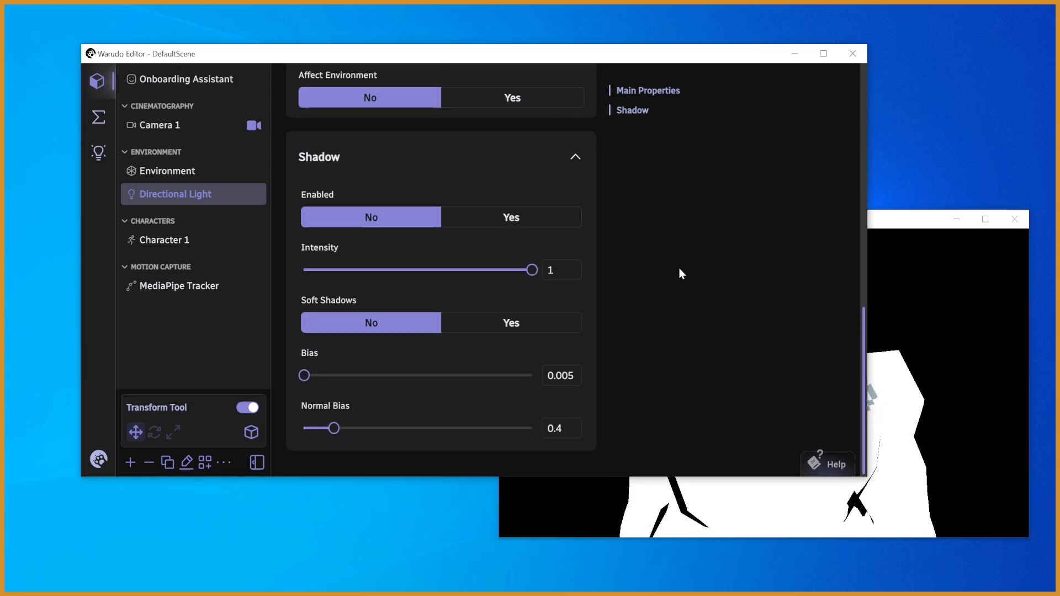
{"action": "left_click", "coordinate": [940, 418]}
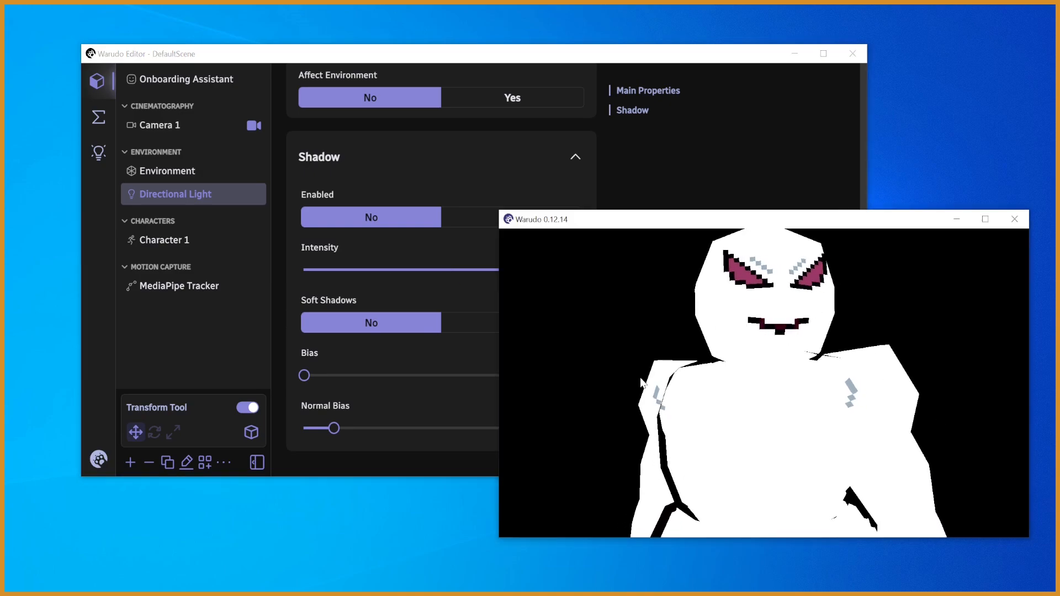
- Scale Character 1 uniformly to 0.6 and check its size in the preview window
{"action": "left_click", "coordinate": [657, 204]}
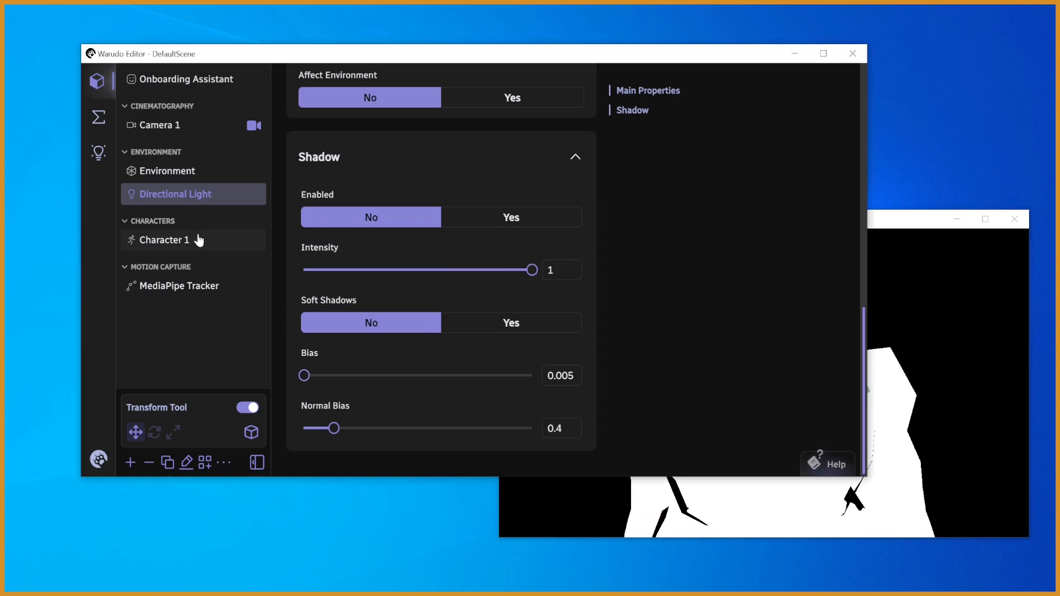
{"action": "left_click", "coordinate": [151, 245]}
{"action": "left_click", "coordinate": [359, 367]}
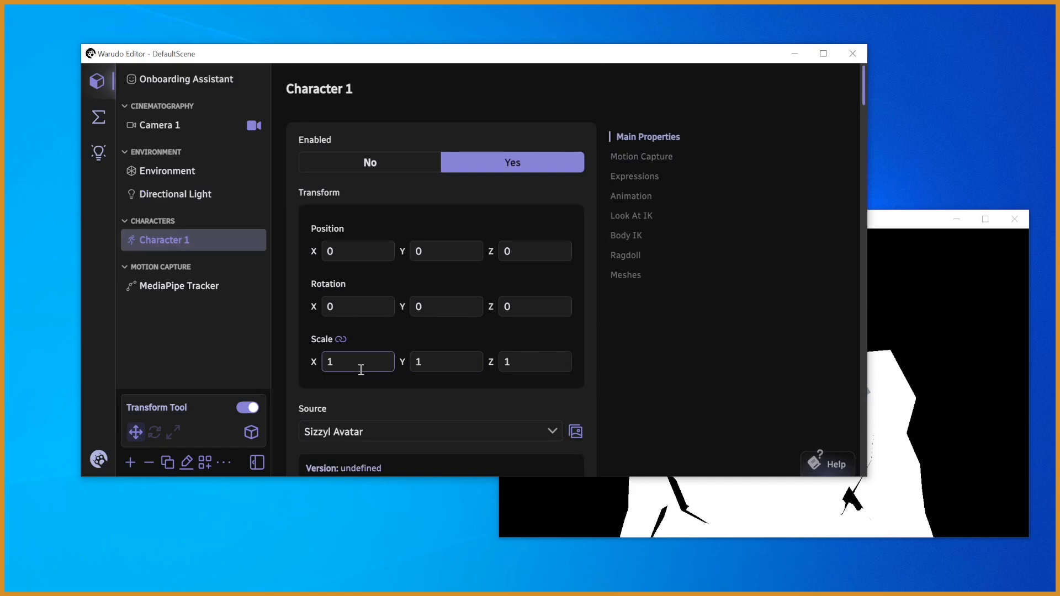
{"action": "key", "text": "BackSpace"}
{"action": "type", "text": "0.6"}
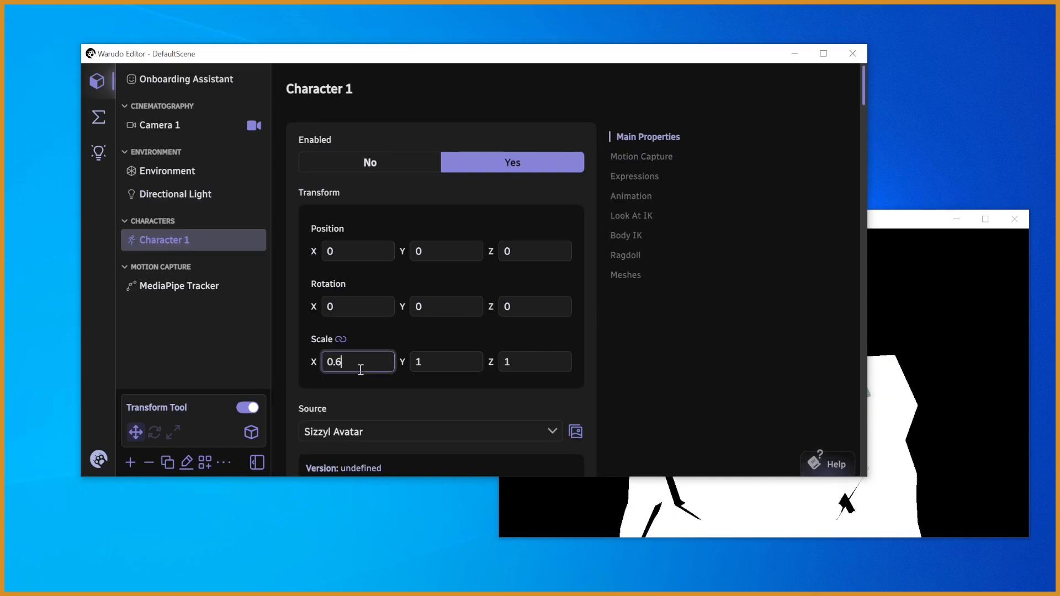
{"action": "left_click", "coordinate": [948, 370]}
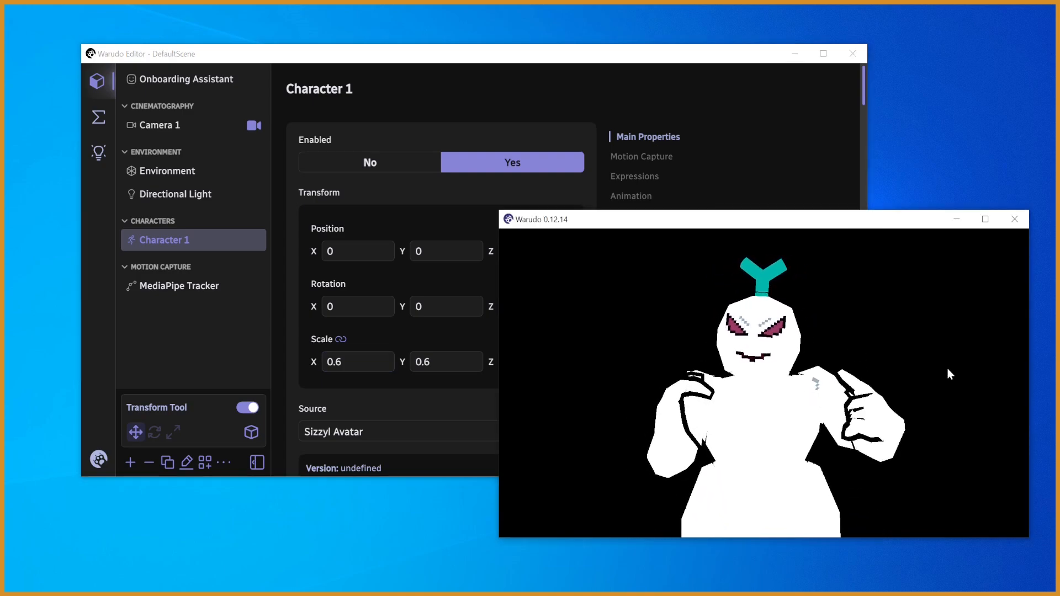
- Calibrate MediaPipe in Character 1's motion capture settings, check the pose in the preview window, and repeat the calibration
{"action": "left_click", "coordinate": [802, 145]}
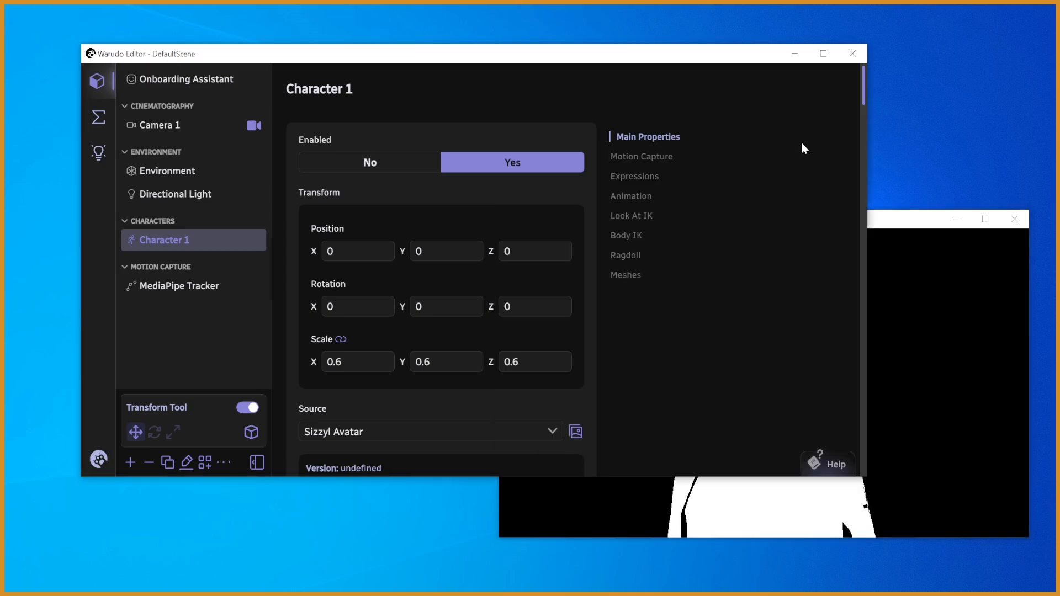
{"action": "scroll", "coordinate": [859, 115], "scroll_direction": "down", "scroll_amount": 6}
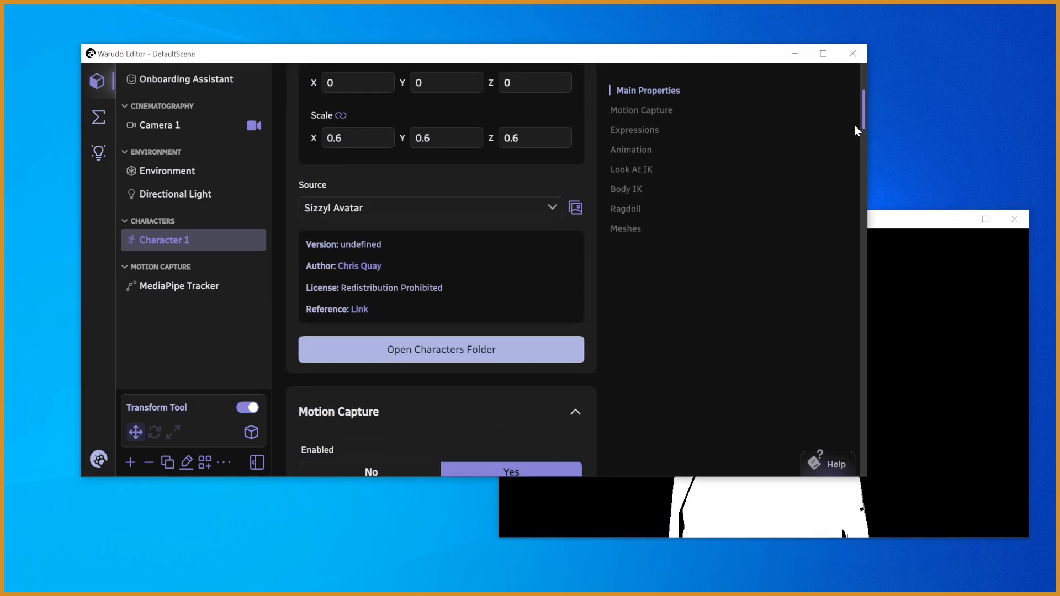
{"action": "scroll", "coordinate": [849, 154], "scroll_direction": "down", "scroll_amount": 2}
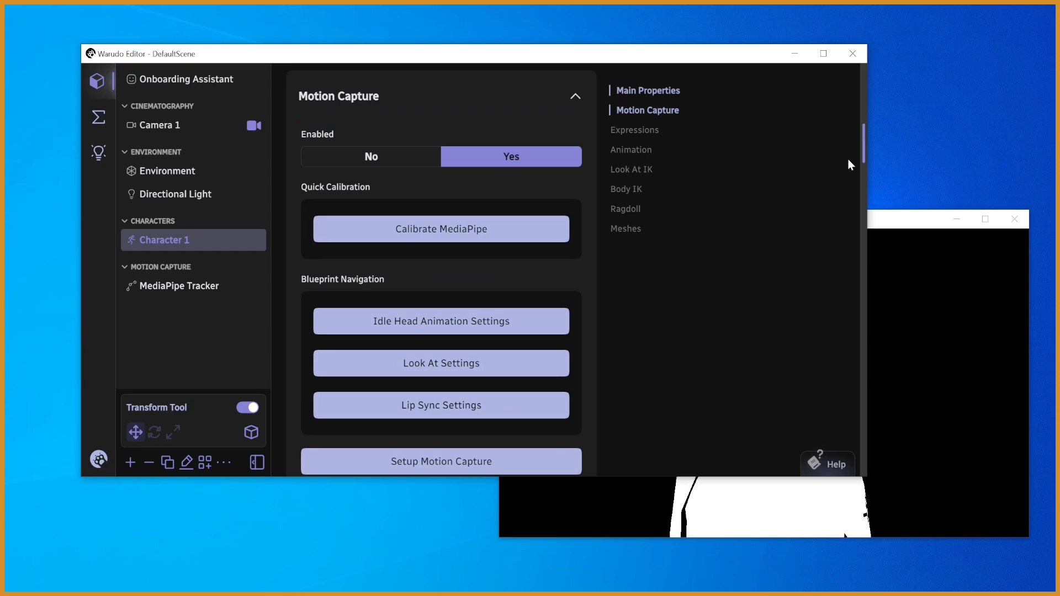
{"action": "scroll", "coordinate": [848, 161], "scroll_direction": "down", "scroll_amount": 1}
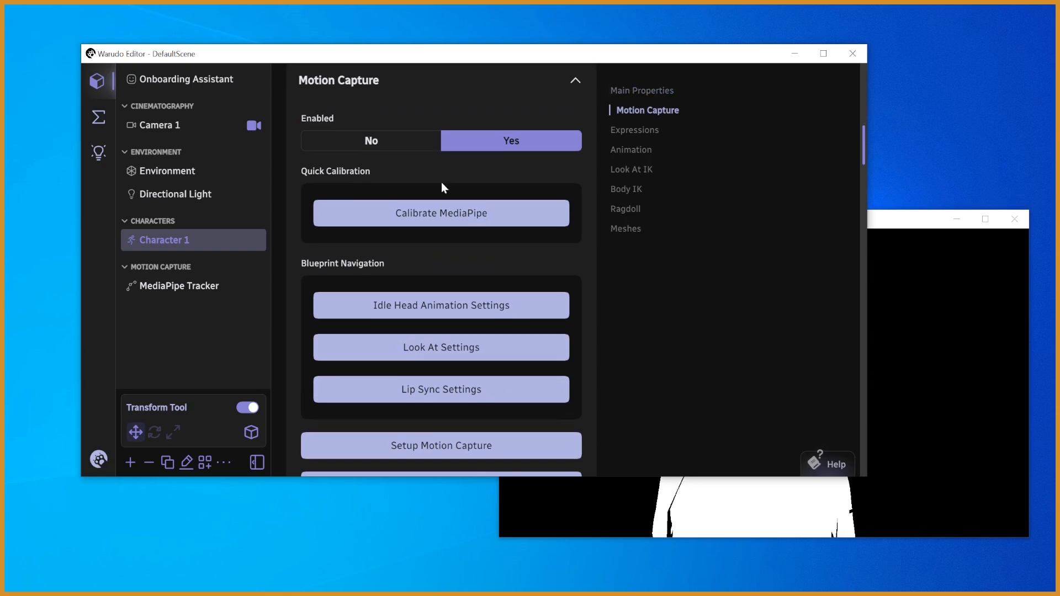
{"action": "left_click", "coordinate": [467, 216]}
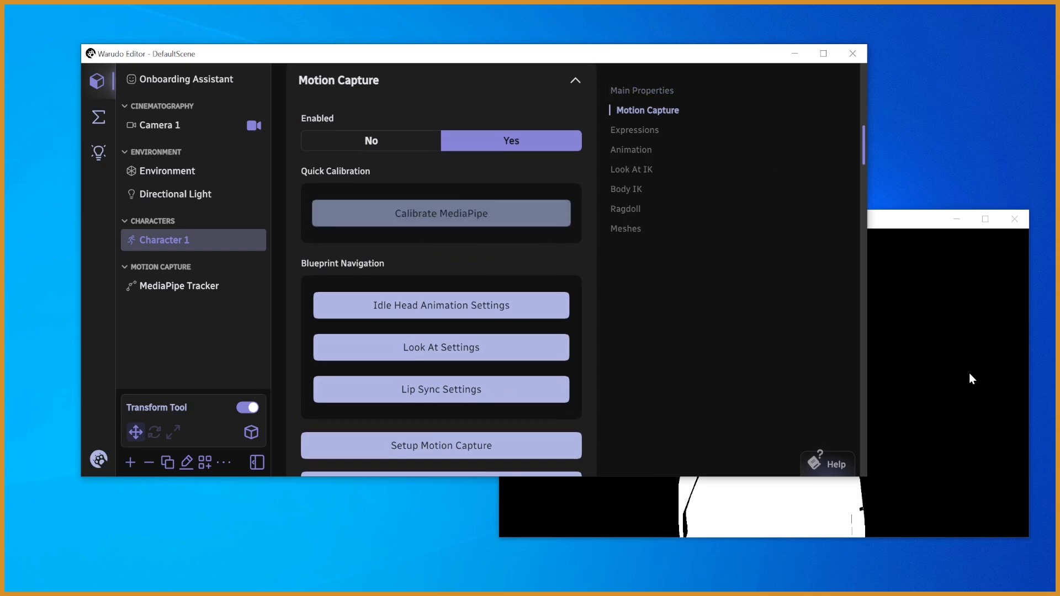
{"action": "left_click", "coordinate": [923, 359]}
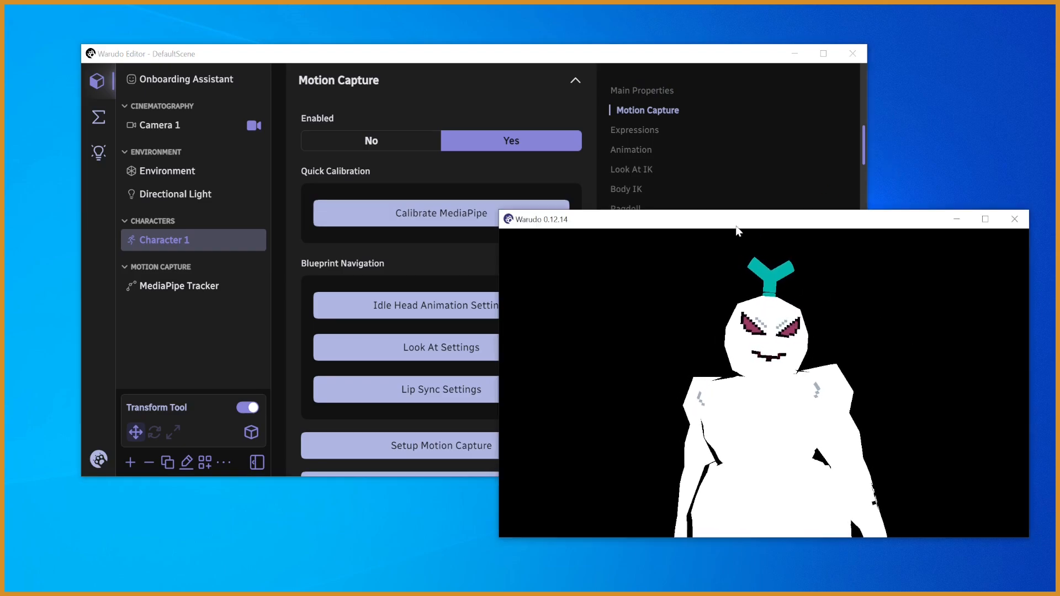
{"action": "left_click", "coordinate": [406, 219]}
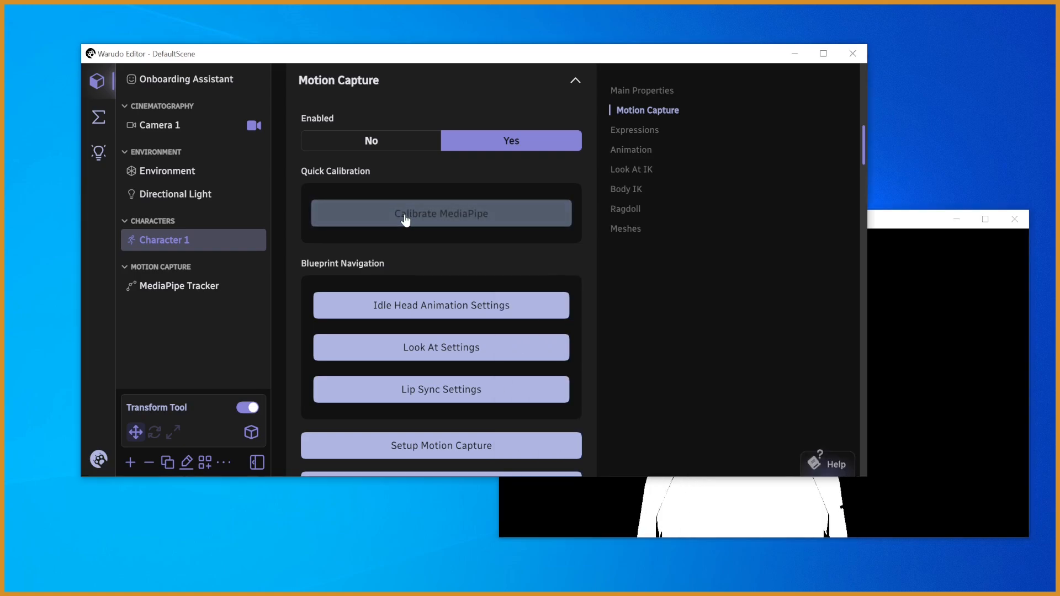
{"action": "left_click", "coordinate": [933, 394]}
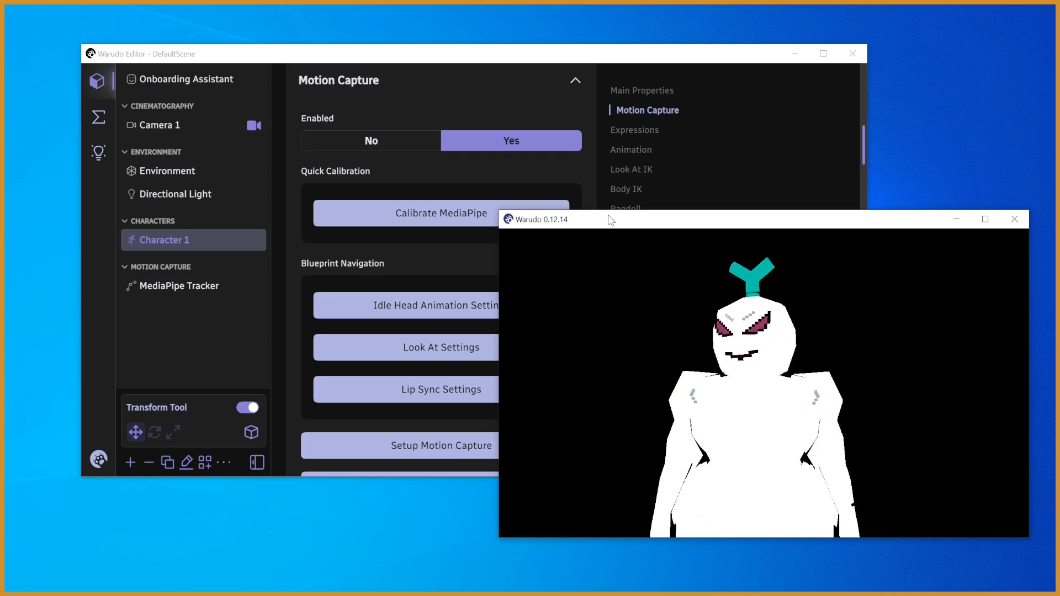
- Open Character 1's lip sync settings blueprint in a maximized editor and bring the Generate Lip Sync Animation node into view
{"action": "left_click", "coordinate": [822, 185]}
{"action": "left_click_drag", "start_coordinate": [862, 154], "coordinate": [859, 168]}
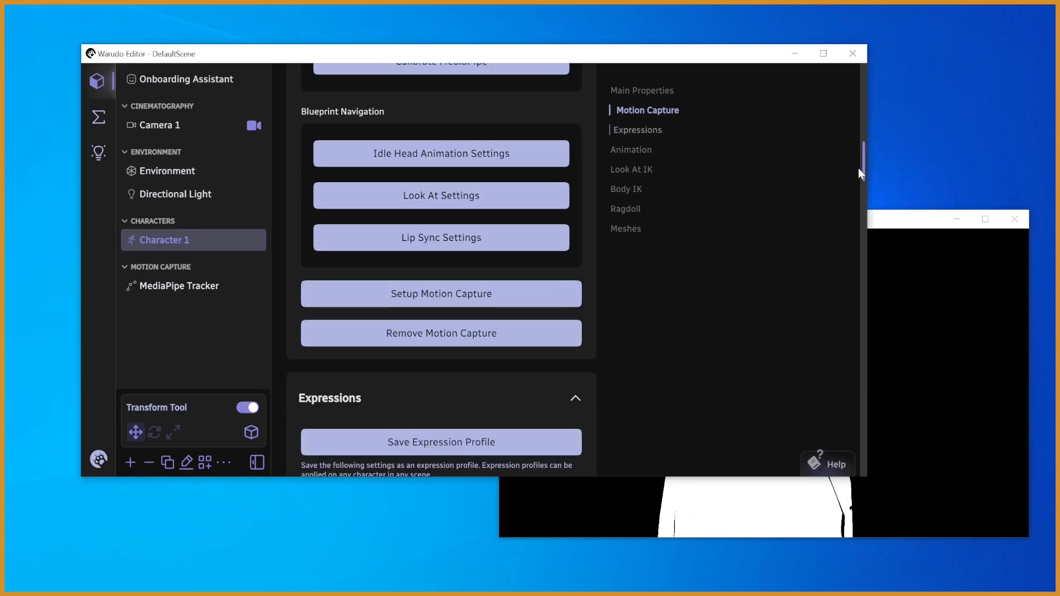
{"action": "left_click", "coordinate": [445, 238]}
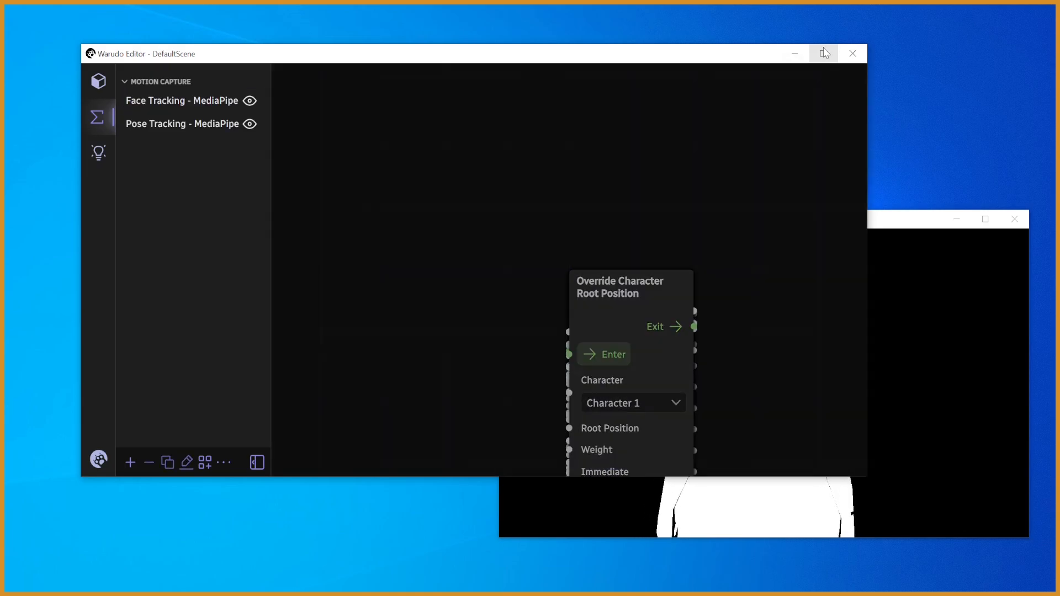
{"action": "left_click", "coordinate": [823, 53]}
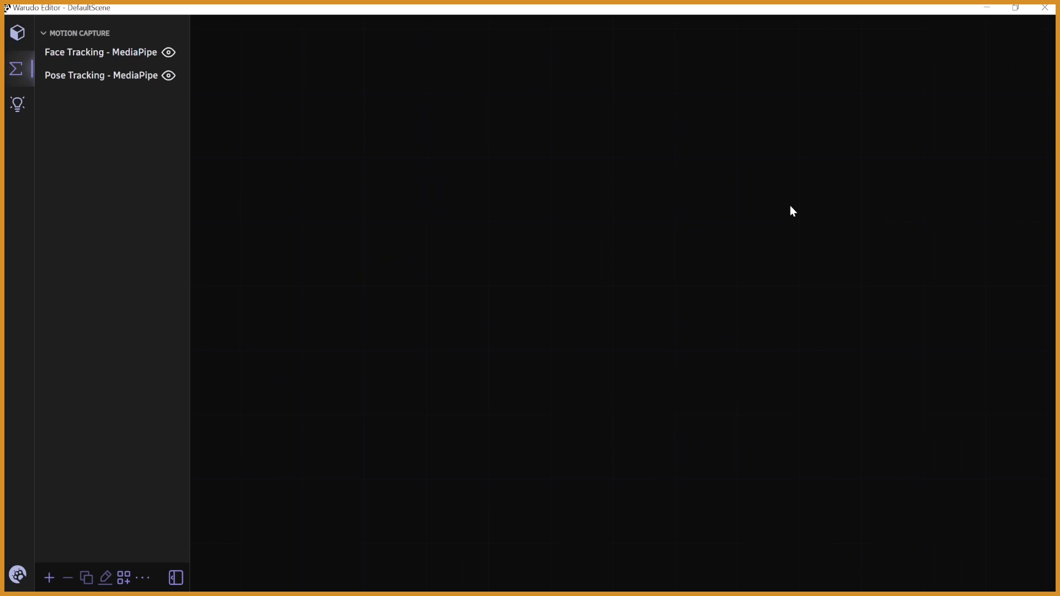
{"action": "left_click_drag", "start_coordinate": [535, 274], "coordinate": [588, 220]}
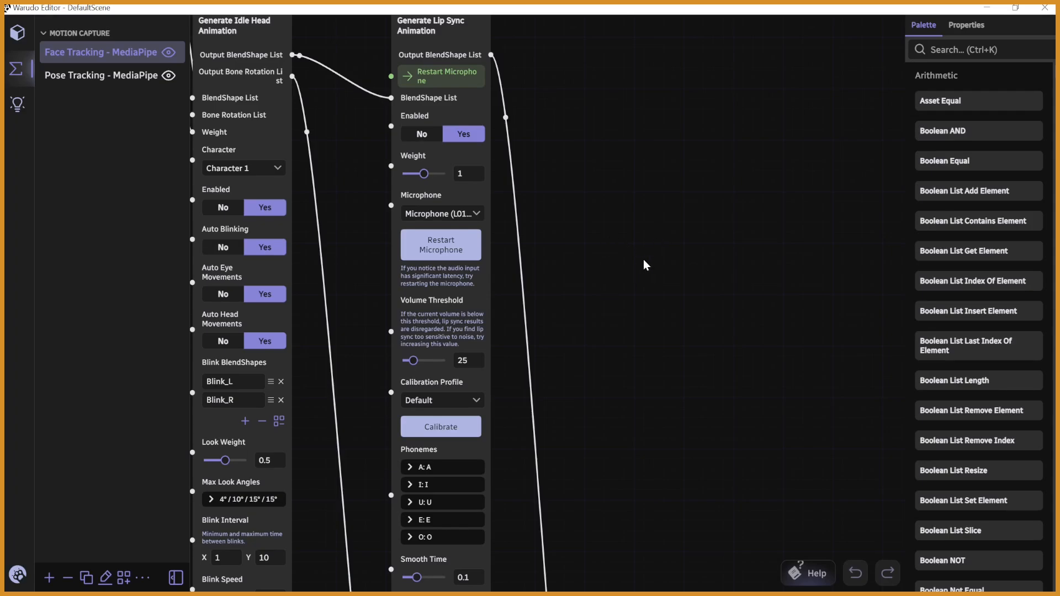
- Set the lip sync microphone to Microphone (USB Audio & HID) and check the avatar's mouth movement in the preview window
{"action": "left_click_drag", "start_coordinate": [644, 260], "coordinate": [656, 156]}
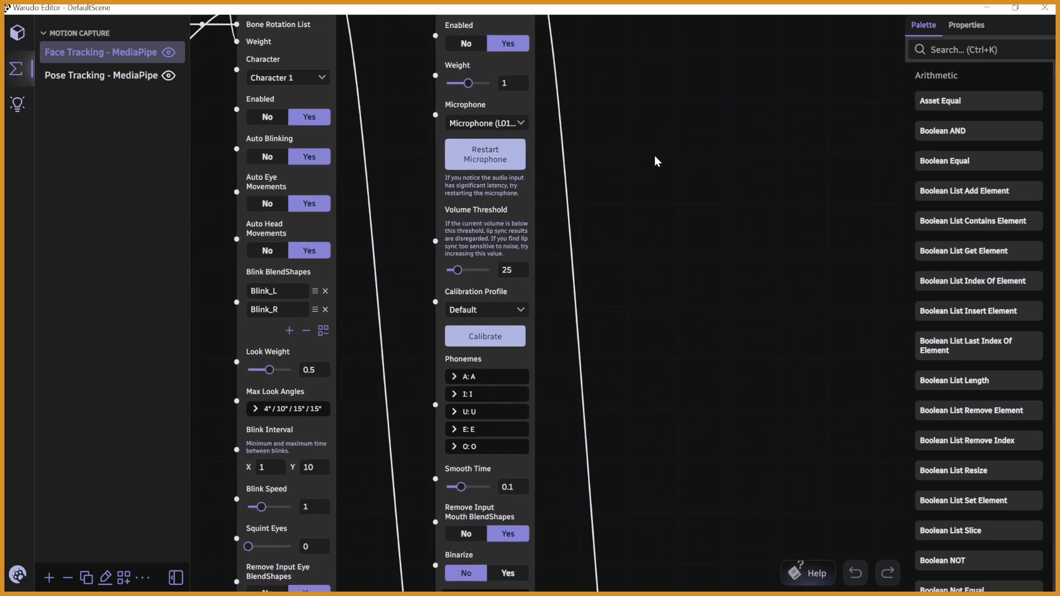
{"action": "left_click", "coordinate": [518, 118]}
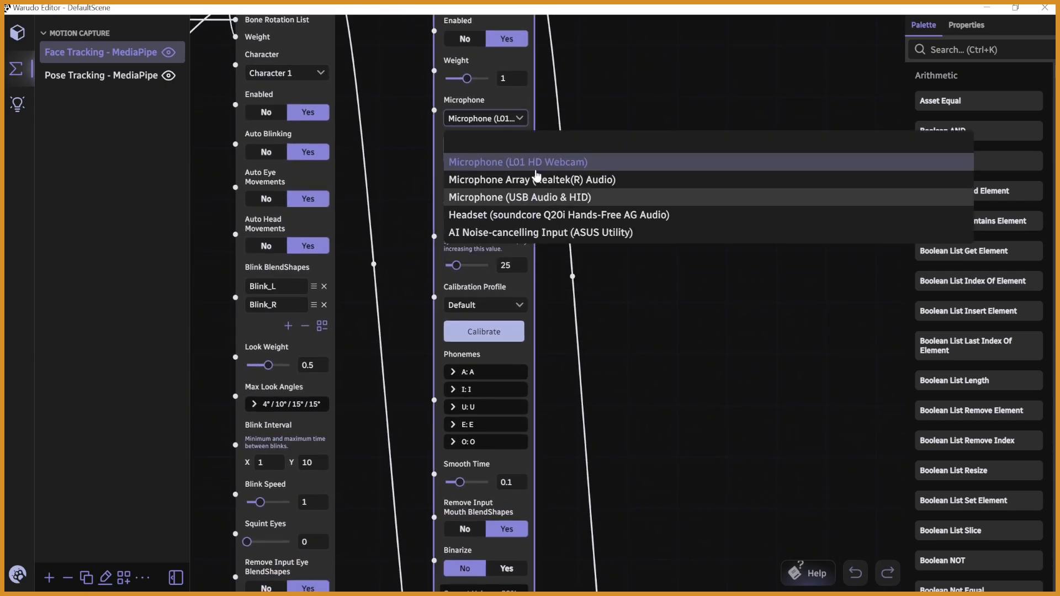
{"action": "left_click", "coordinate": [550, 198]}
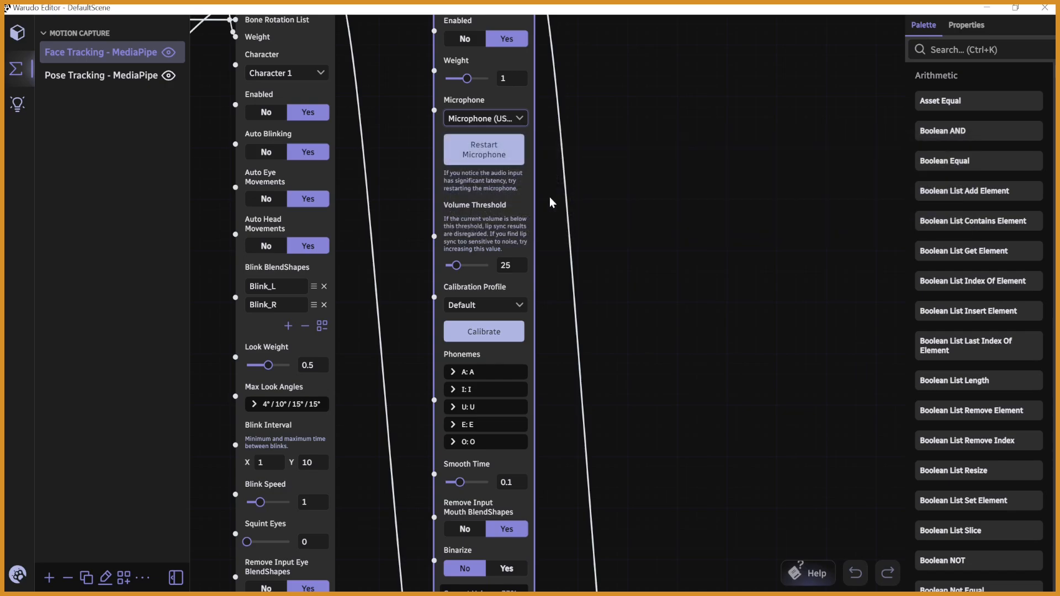
{"action": "left_click_drag", "start_coordinate": [676, 295], "coordinate": [678, 256]}
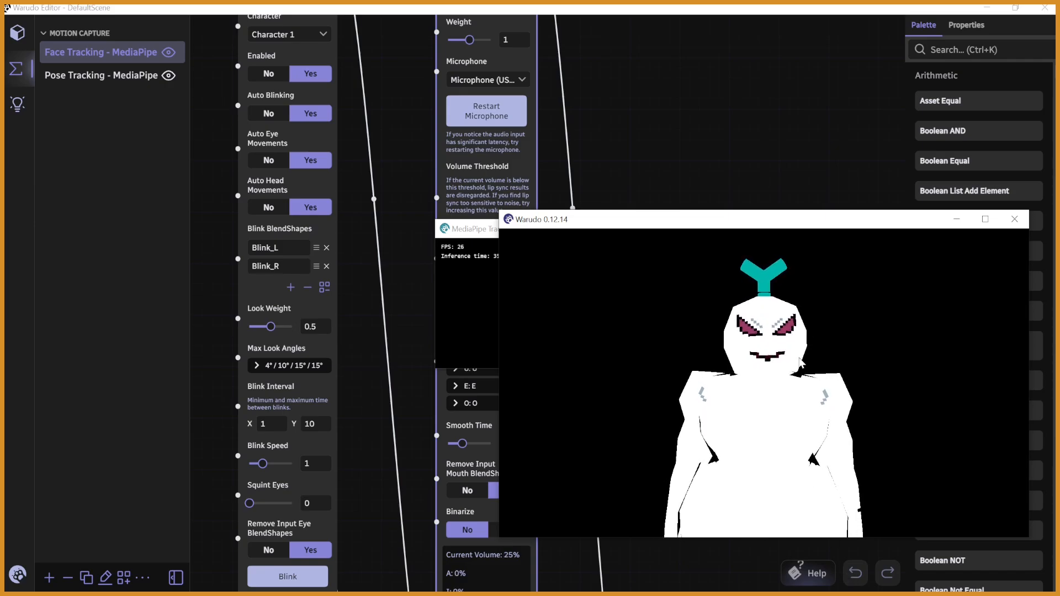
{"action": "left_click_drag", "start_coordinate": [463, 237], "coordinate": [765, 71]}
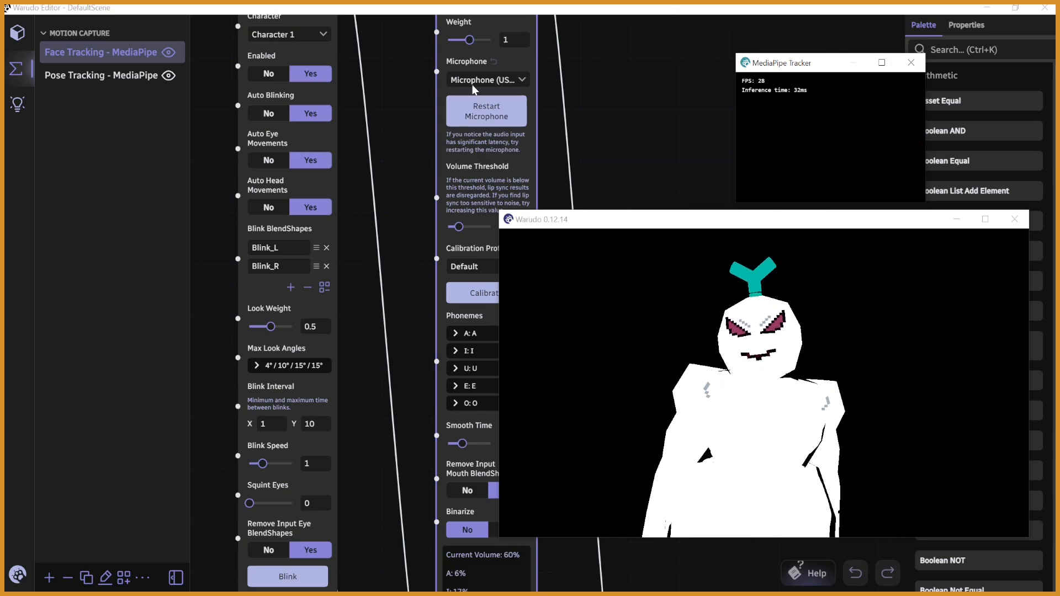
{"action": "left_click", "coordinate": [607, 114]}
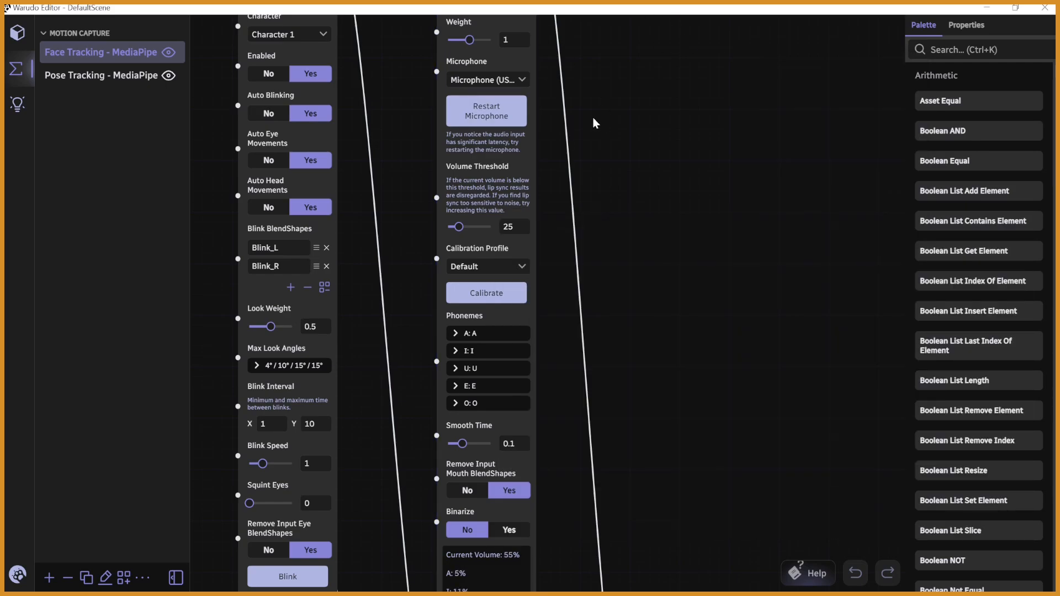
- Open the lip sync calibration for the VRM 0.x (A, I, U, E, O) phonemes and read its instructions
{"action": "left_click", "coordinate": [494, 292]}
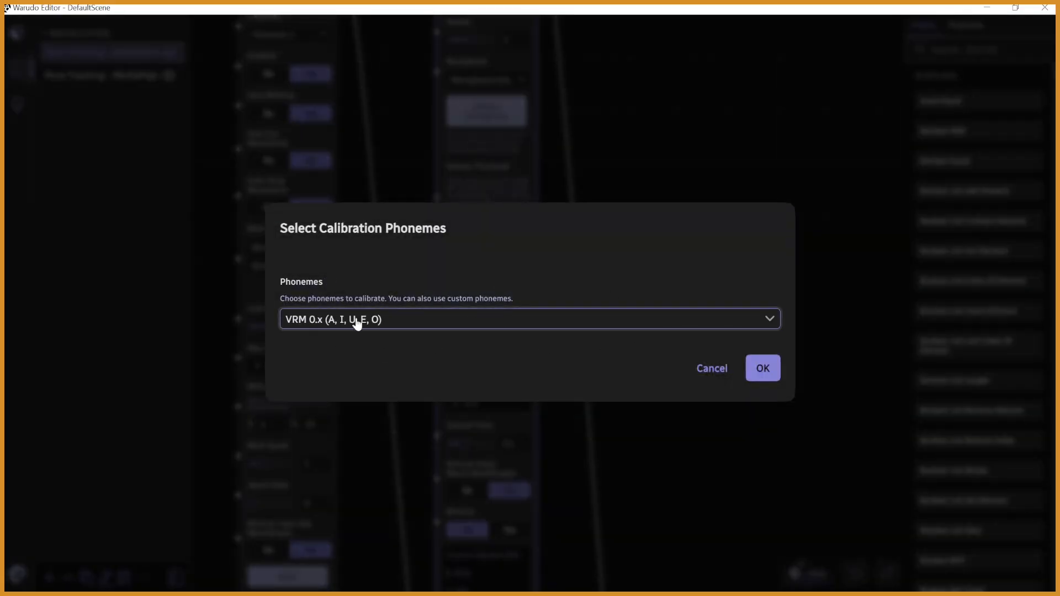
{"action": "left_click", "coordinate": [764, 371]}
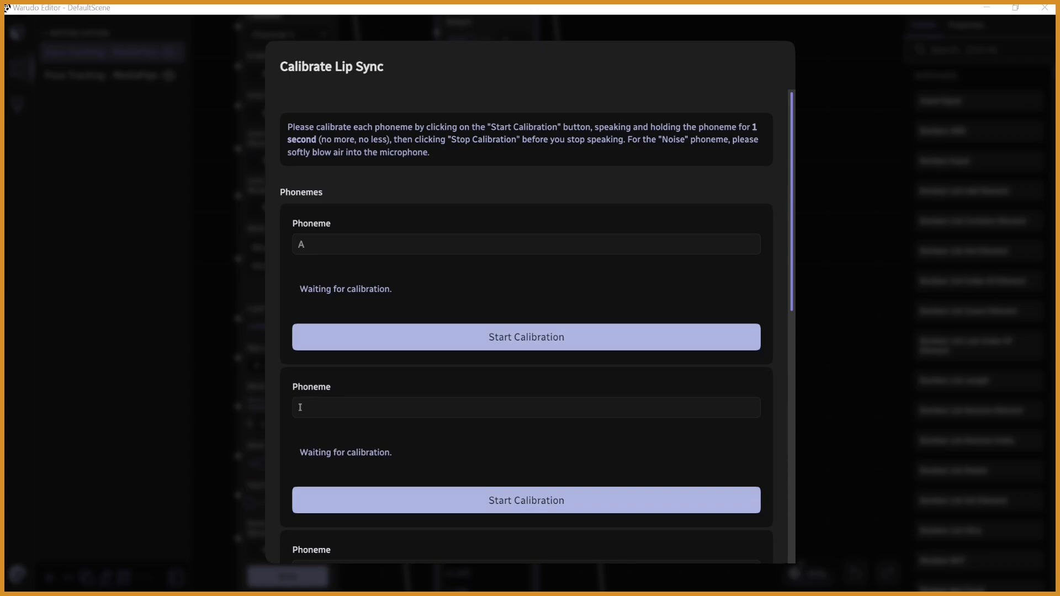
{"action": "left_click", "coordinate": [532, 345]}
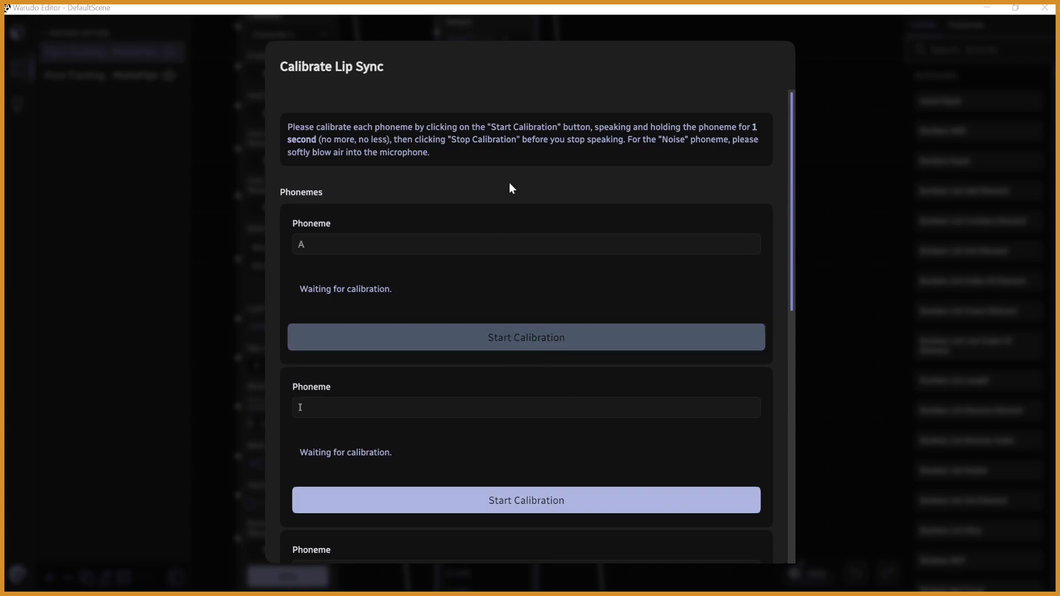
{"action": "left_click_drag", "start_coordinate": [493, 128], "coordinate": [735, 132]}
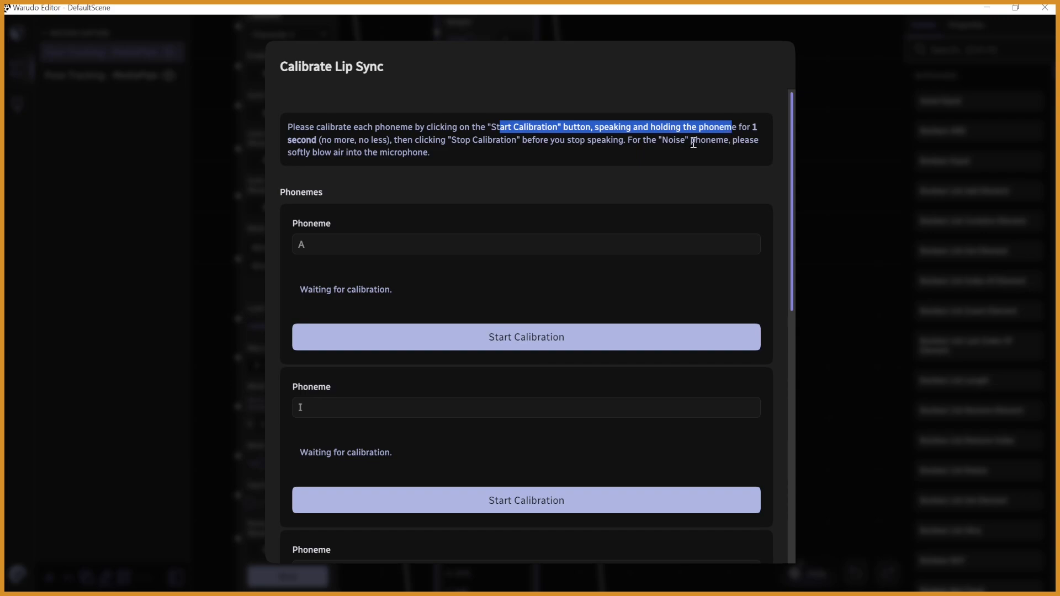
{"action": "left_click", "coordinate": [561, 151]}
- Calibrate the A phoneme by recording a sustained A sound for about one second
{"action": "left_click", "coordinate": [539, 338]}
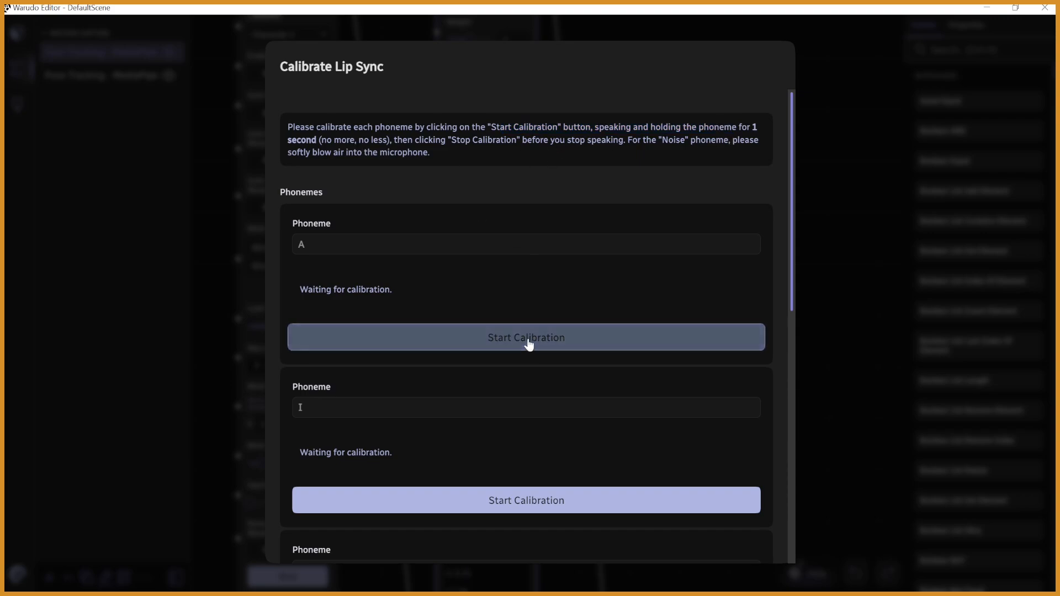
{"action": "left_click", "coordinate": [574, 334]}
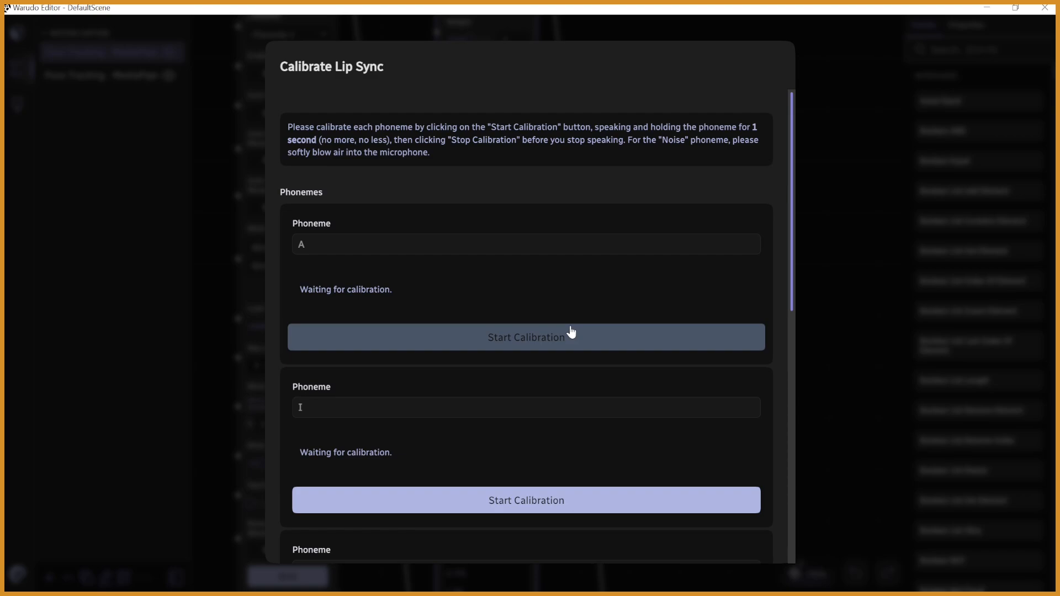
{"action": "left_click", "coordinate": [571, 332]}
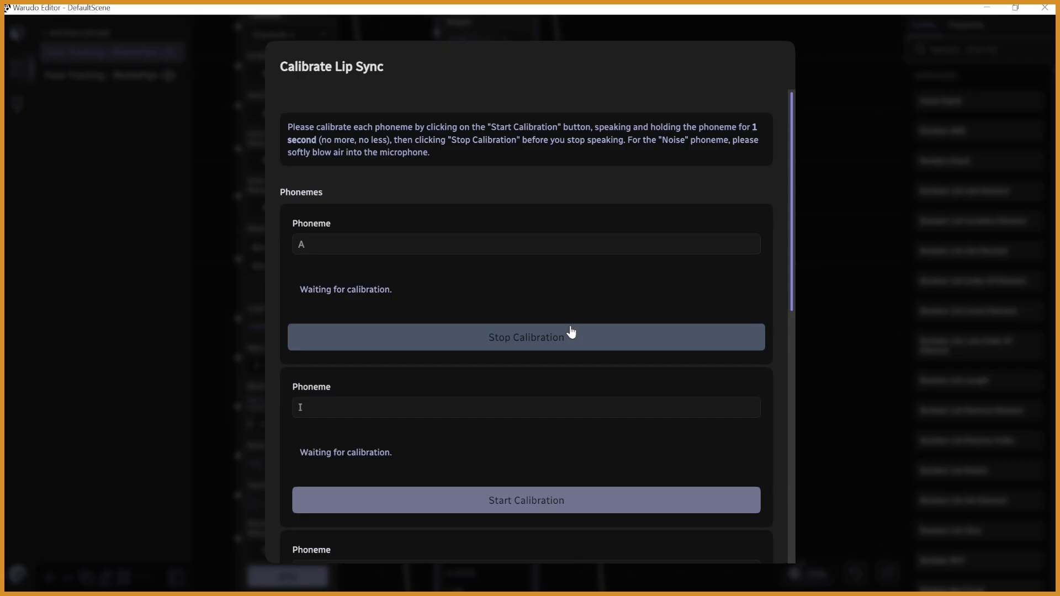
{"action": "left_click", "coordinate": [571, 332]}
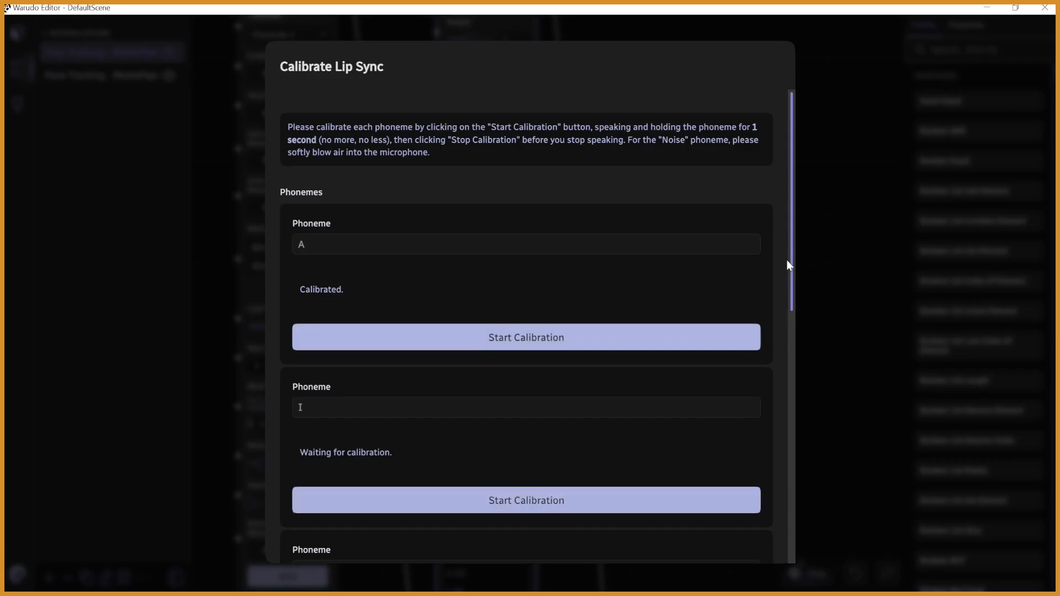
- Calibrate the I and U phonemes, holding each sound for about one second
{"action": "scroll", "coordinate": [787, 276], "scroll_direction": "down", "scroll_amount": 3}
{"action": "left_click", "coordinate": [530, 328]}
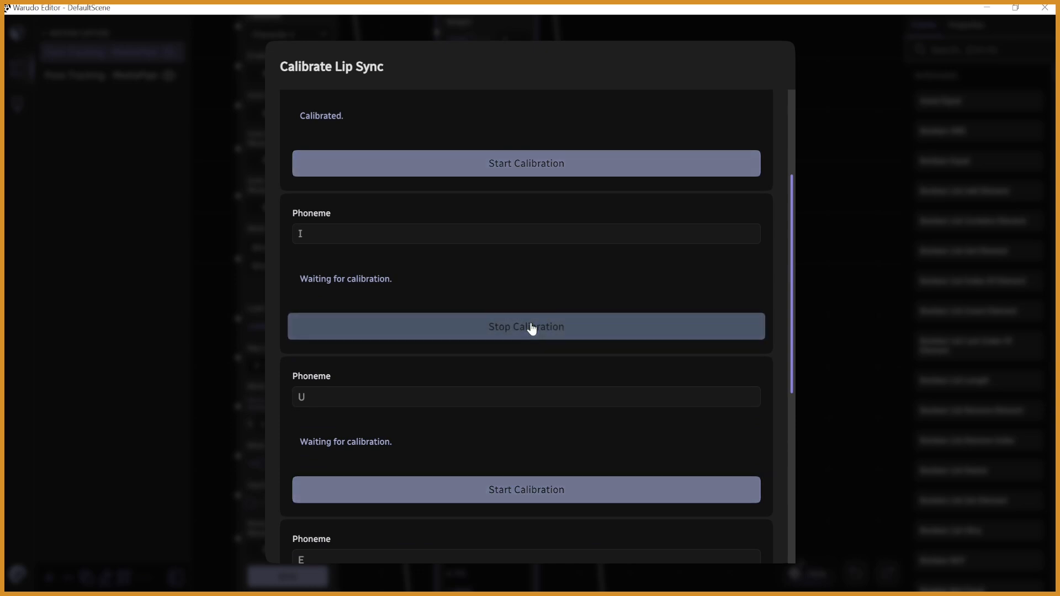
{"action": "left_click", "coordinate": [531, 328]}
{"action": "scroll", "coordinate": [786, 326], "scroll_direction": "down", "scroll_amount": 3}
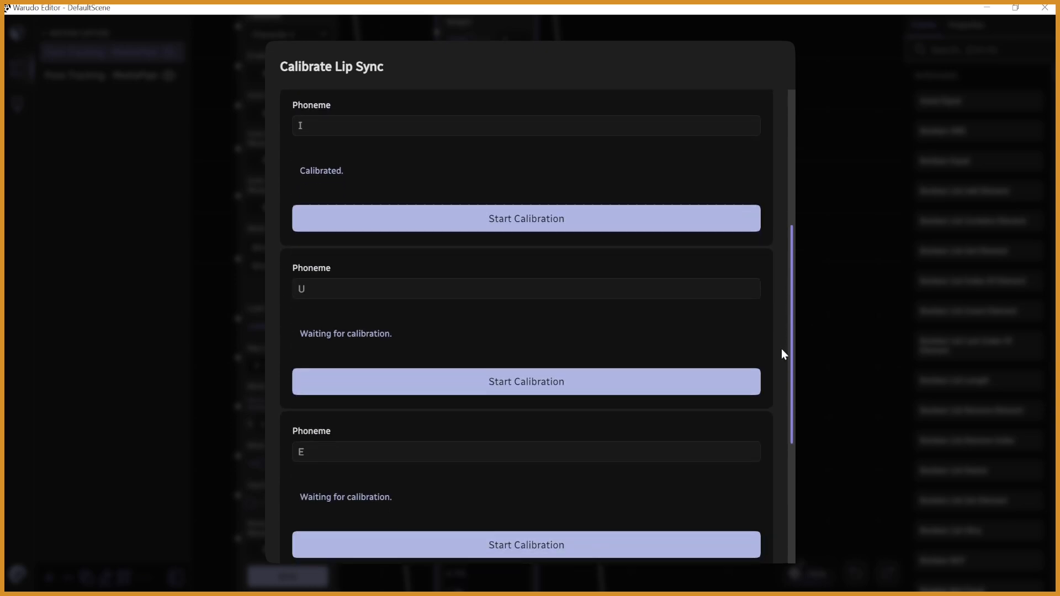
{"action": "left_click", "coordinate": [595, 388]}
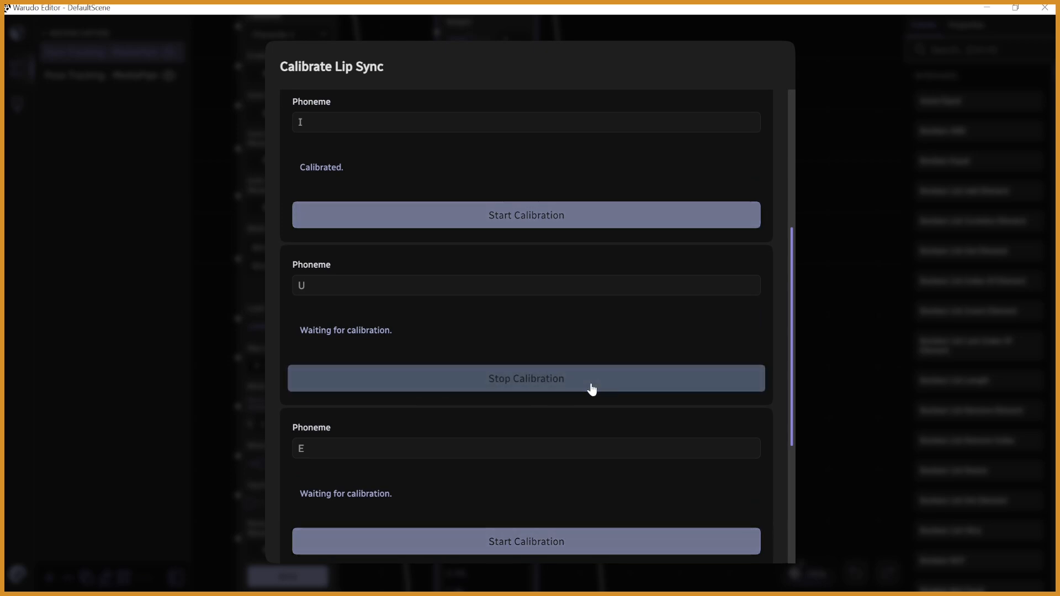
{"action": "left_click", "coordinate": [594, 387]}
- Calibrate the E and O phonemes, holding each sound for about one second
{"action": "left_click_drag", "start_coordinate": [789, 326], "coordinate": [662, 407]}
{"action": "left_click", "coordinate": [549, 374]}
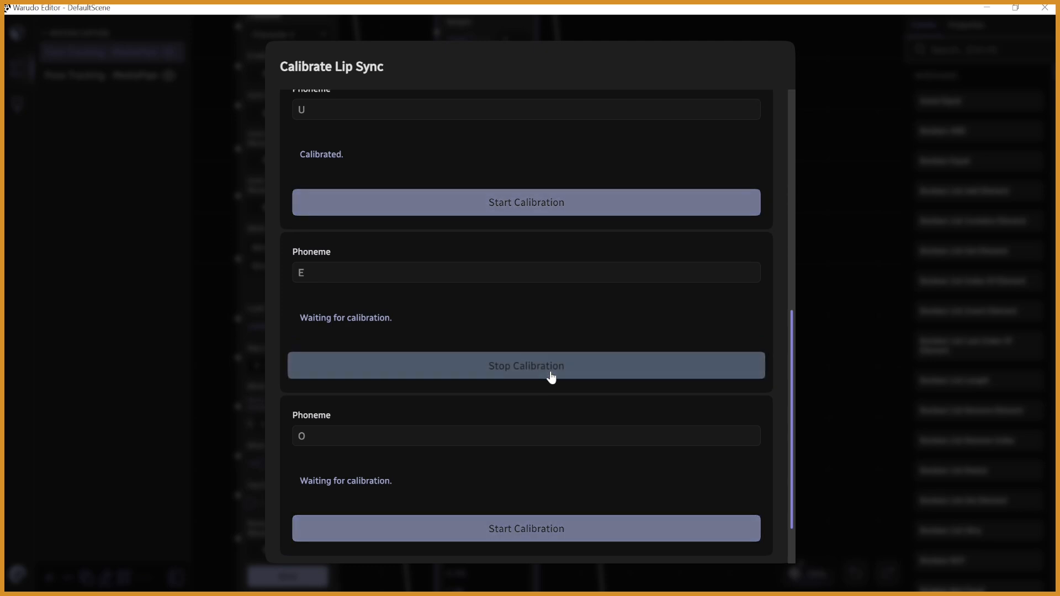
{"action": "left_click", "coordinate": [550, 376]}
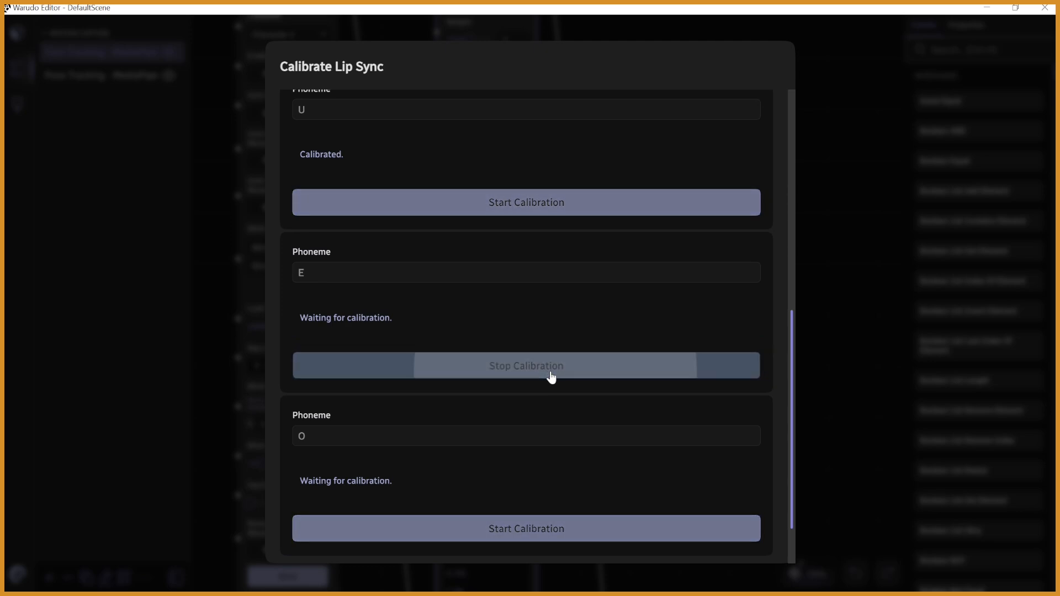
{"action": "left_click_drag", "start_coordinate": [790, 363], "coordinate": [569, 424]}
{"action": "left_click", "coordinate": [568, 462]}
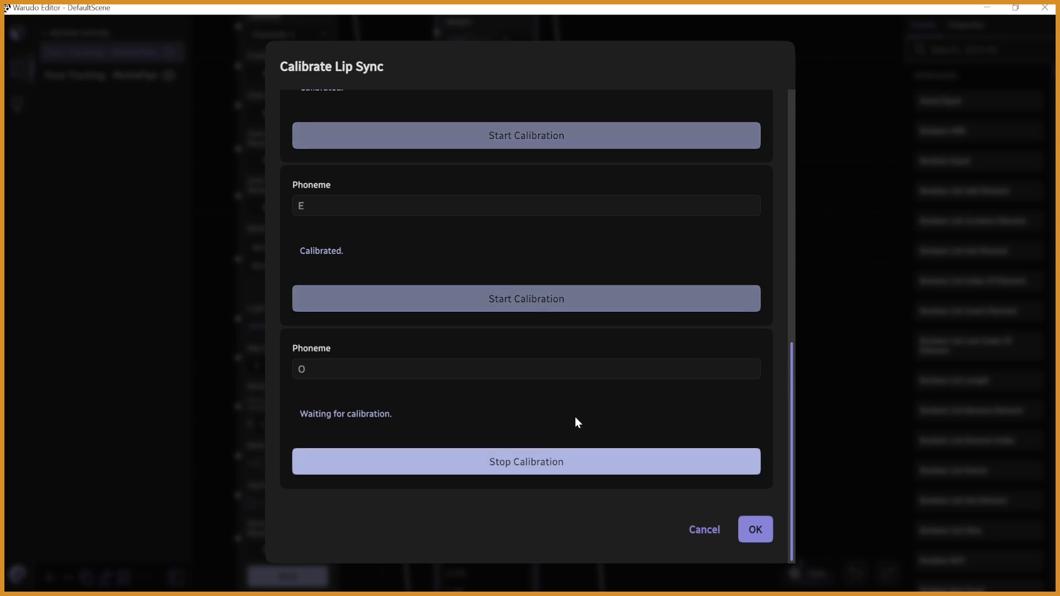
{"action": "left_click", "coordinate": [582, 464]}
- Accept the phoneme calibration and save it as a lip sync profile named Profile1
{"action": "left_click", "coordinate": [770, 532]}
{"action": "left_click", "coordinate": [769, 531]}
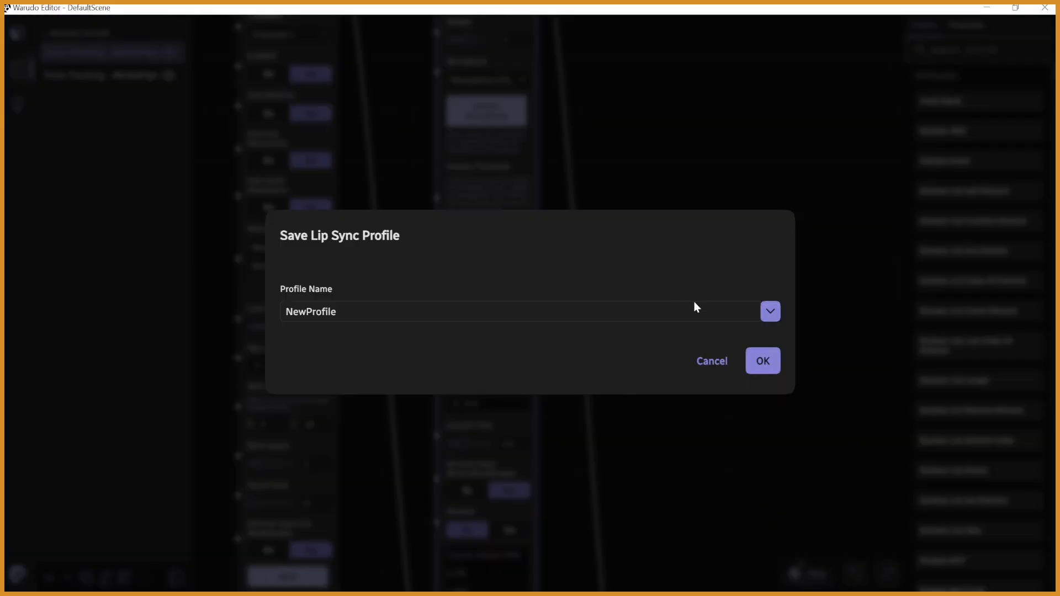
{"action": "left_click", "coordinate": [615, 313]}
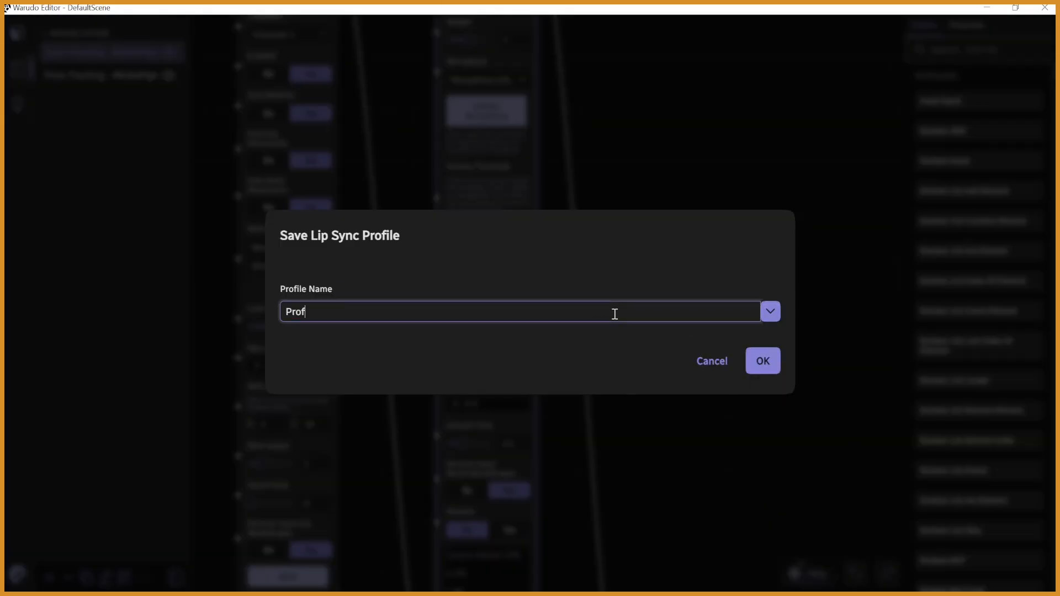
{"action": "left_click", "coordinate": [763, 365]}
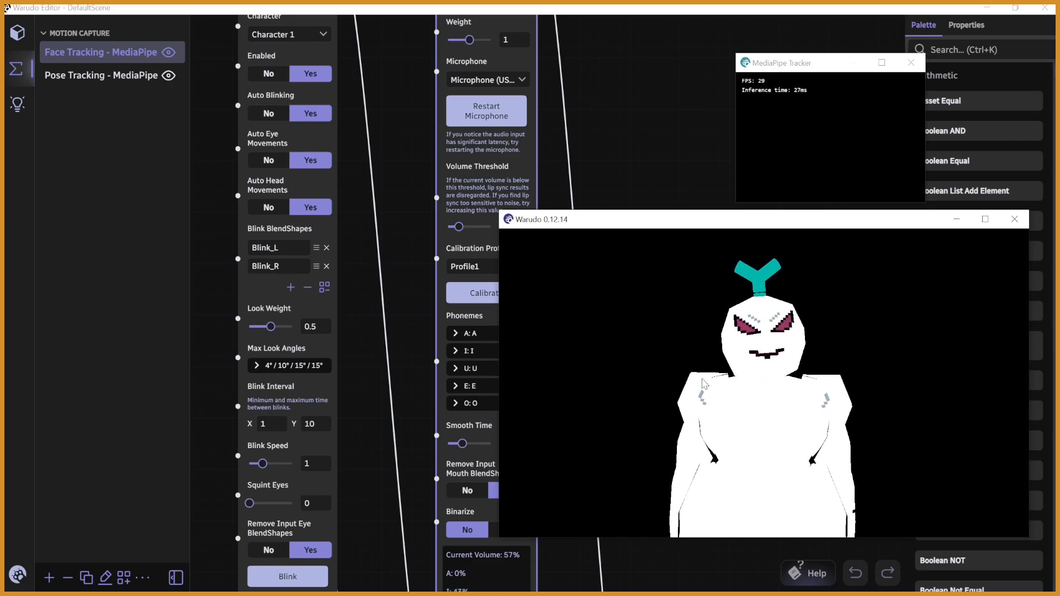
- Increase the lip sync Smooth Time slightly and arrange the unmaximized editor beside the avatar preview window
{"action": "left_click_drag", "start_coordinate": [462, 443], "coordinate": [473, 445]}
{"action": "left_click", "coordinate": [1013, 7]}
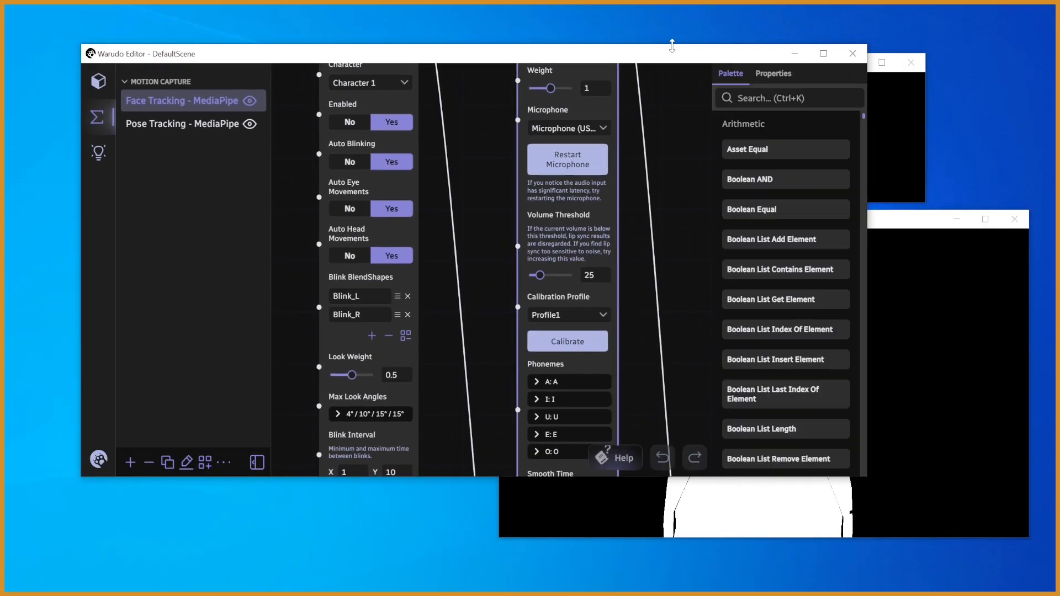
{"action": "left_click_drag", "start_coordinate": [672, 55], "coordinate": [627, 46]}
{"action": "left_click", "coordinate": [809, 255]}
{"action": "left_click_drag", "start_coordinate": [809, 220], "coordinate": [964, 249]}
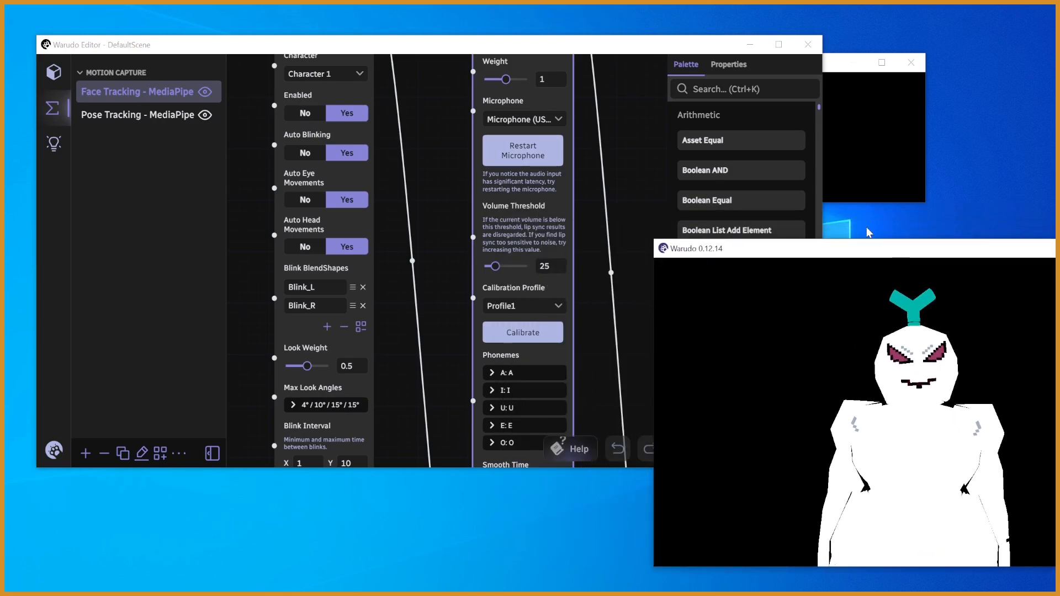
{"action": "left_click", "coordinate": [648, 48]}
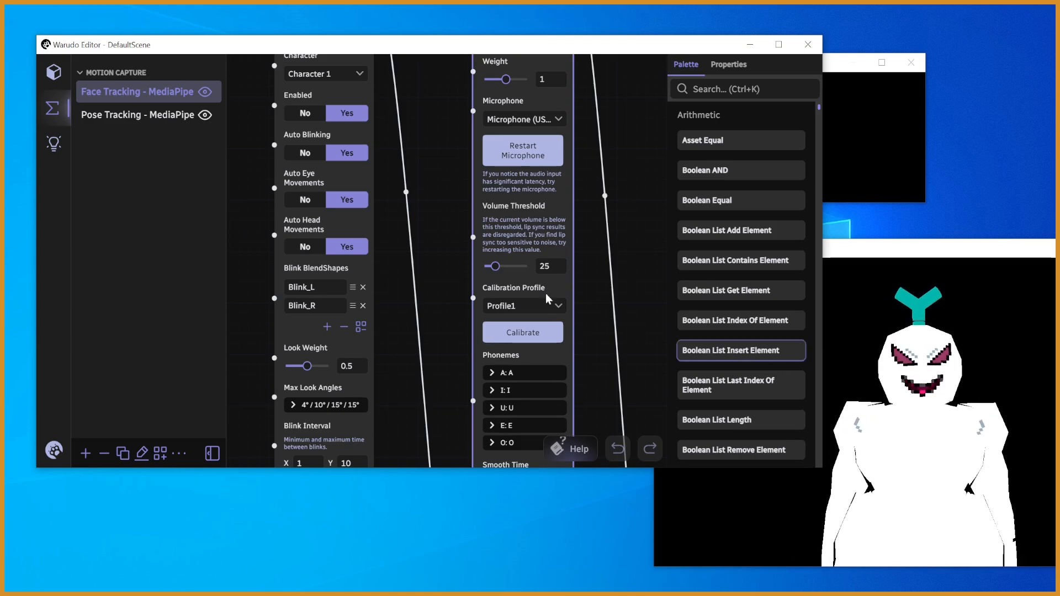
- Set the lip sync Smooth Time to 0.12 and review the node's remaining settings and volume levels
{"action": "left_click_drag", "start_coordinate": [629, 283], "coordinate": [610, 147]}
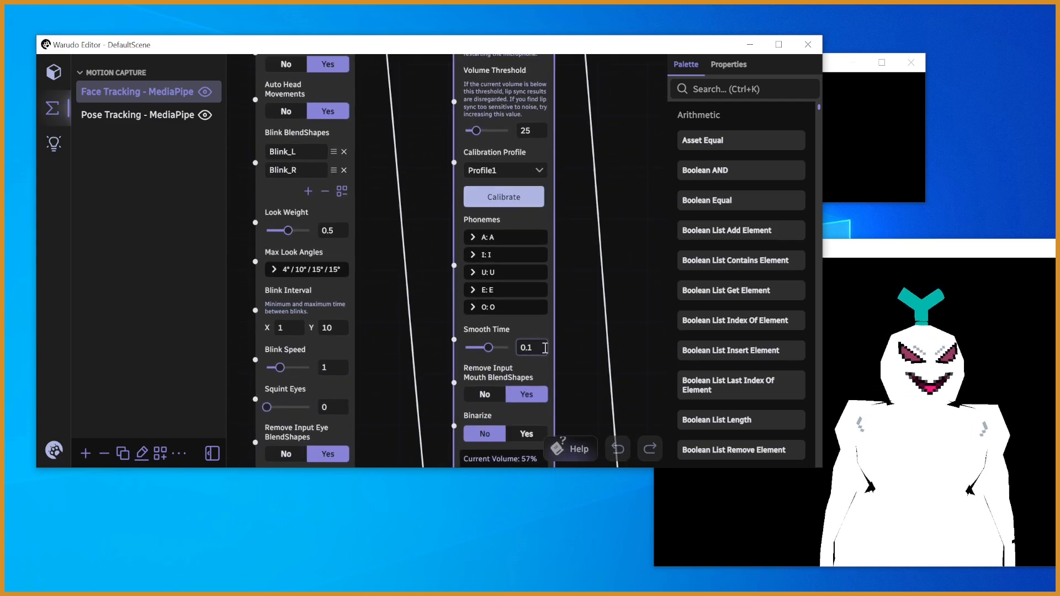
{"action": "left_click", "coordinate": [615, 283]}
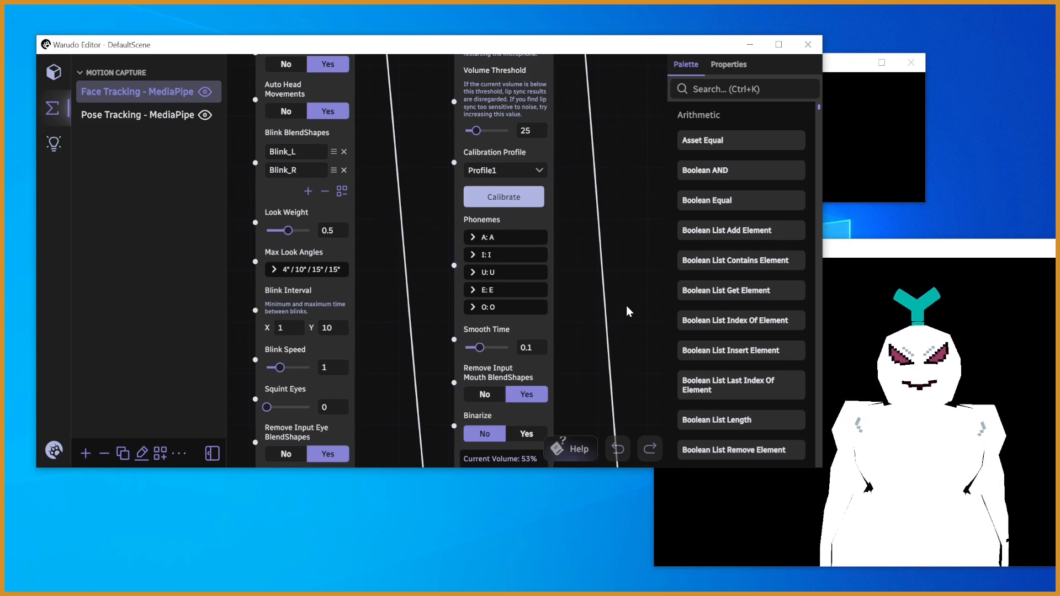
{"action": "left_click", "coordinate": [532, 349]}
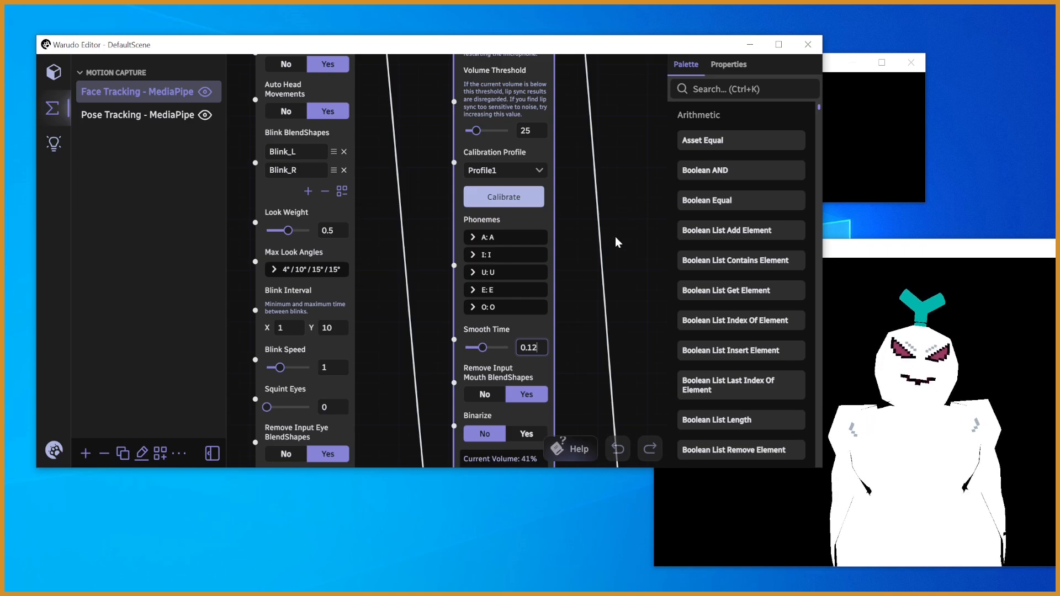
{"action": "scroll", "coordinate": [615, 233], "scroll_direction": "up", "scroll_amount": 3}
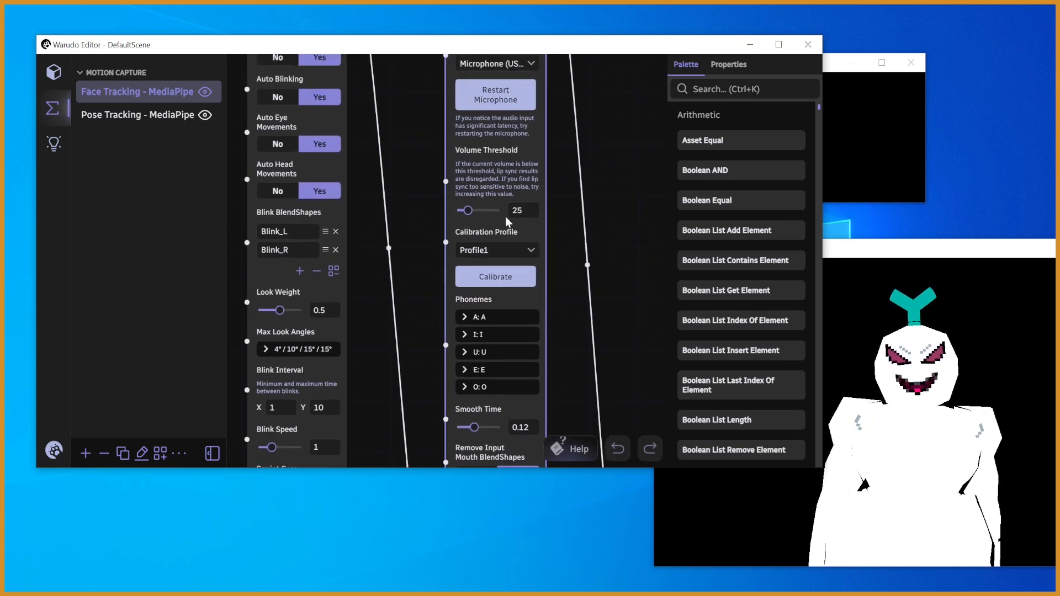
{"action": "scroll", "coordinate": [621, 256], "scroll_direction": "down", "scroll_amount": 6}
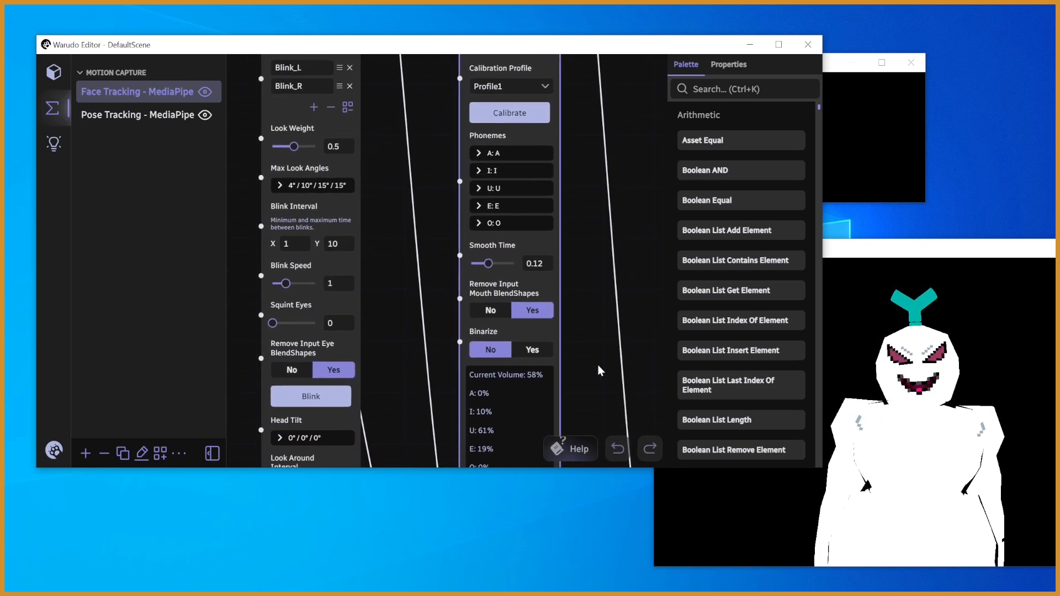
{"action": "scroll", "coordinate": [575, 287], "scroll_direction": "down", "scroll_amount": 4}
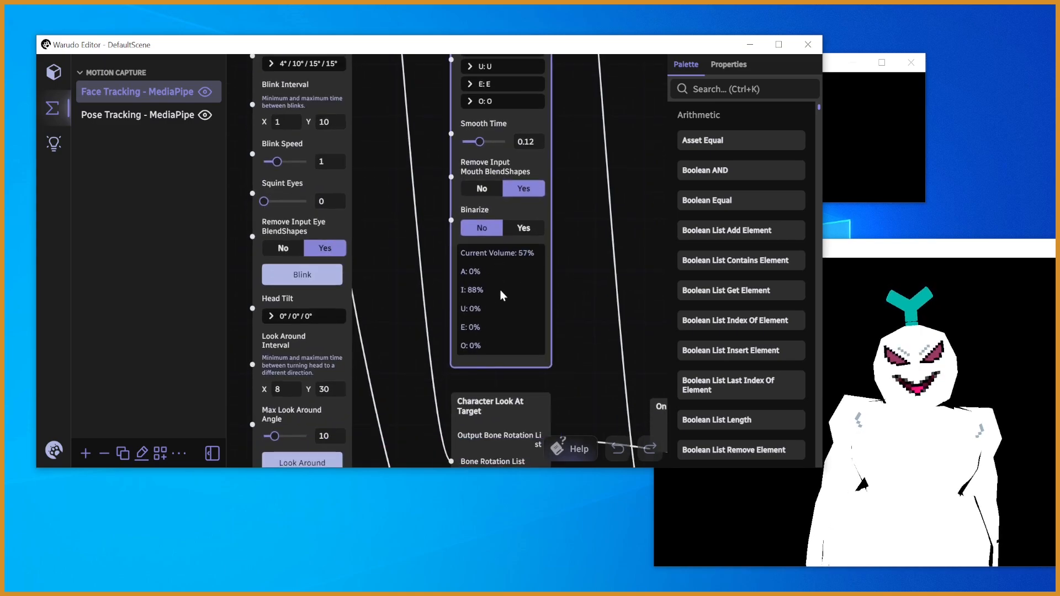
- Return to Character 1's asset settings, reposition the editor window, and bring the Expressions section into view
{"action": "left_click", "coordinate": [57, 80]}
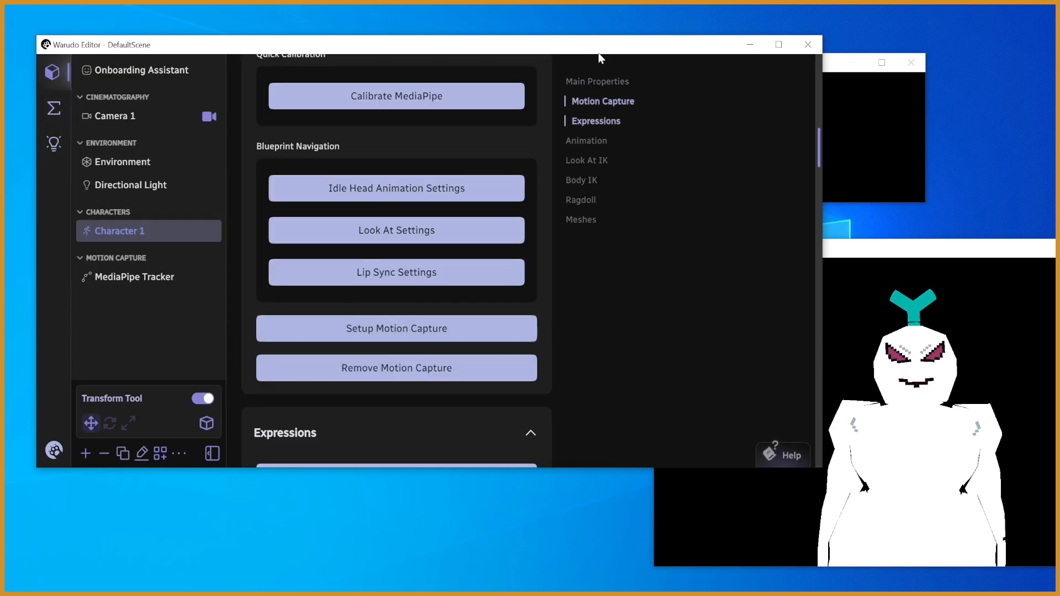
{"action": "left_click_drag", "start_coordinate": [599, 56], "coordinate": [590, 78]}
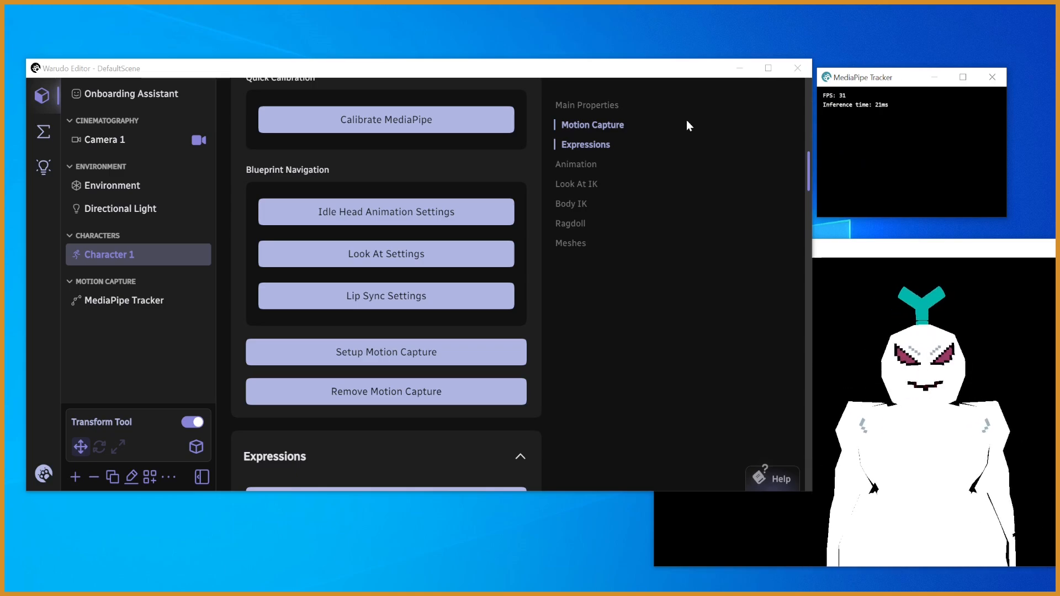
{"action": "left_click_drag", "start_coordinate": [808, 169], "coordinate": [810, 194]}
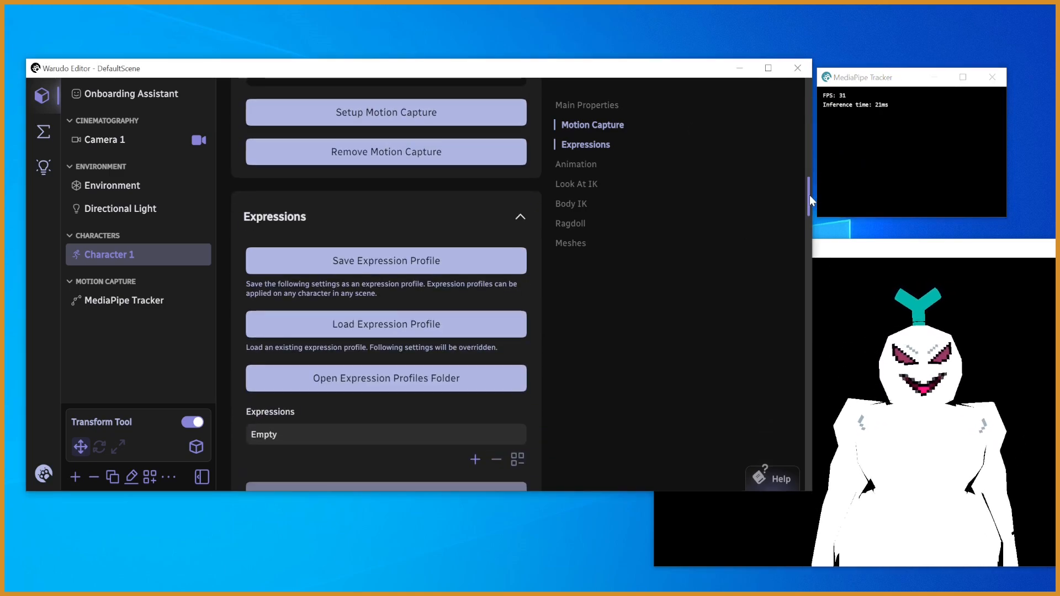
- Look through Character 1's settings, from Expressions and Animation back to the main properties and down to Meshes
{"action": "left_click_drag", "start_coordinate": [809, 194], "coordinate": [801, 329]}
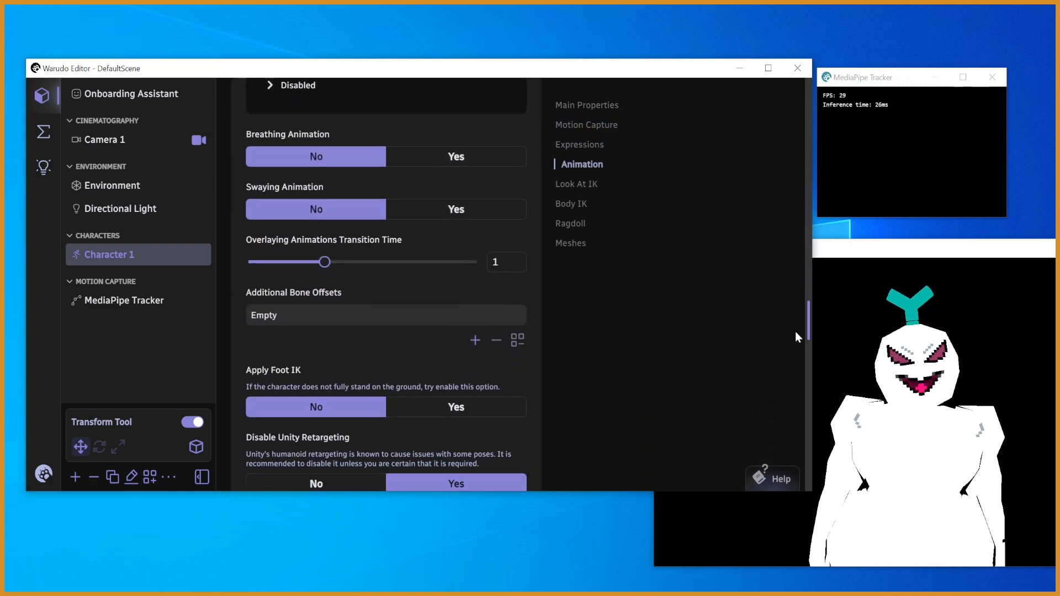
{"action": "left_click_drag", "start_coordinate": [807, 327], "coordinate": [806, 121]}
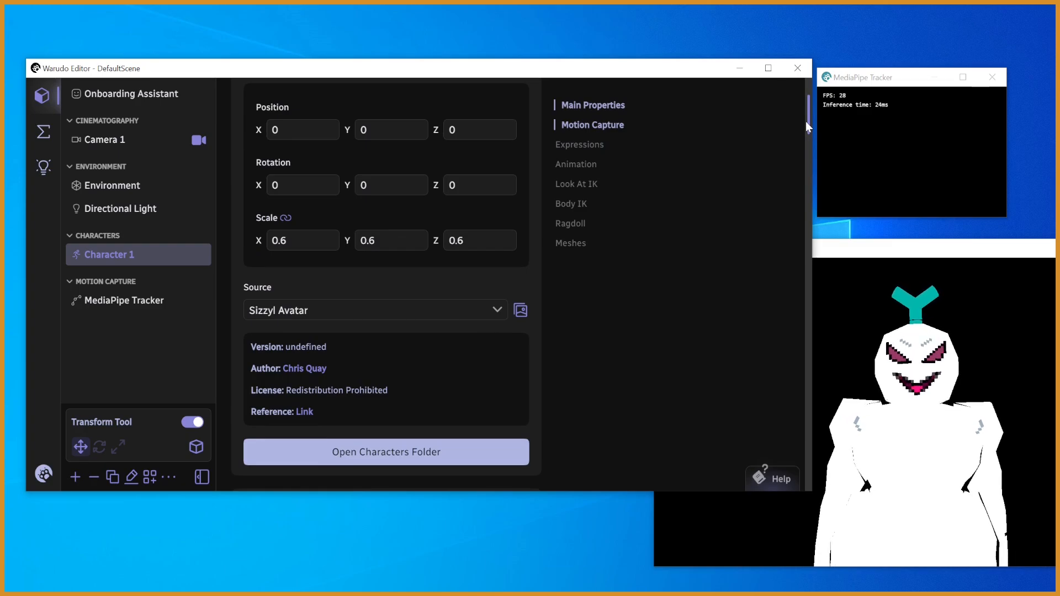
{"action": "left_click_drag", "start_coordinate": [806, 121], "coordinate": [779, 482]}
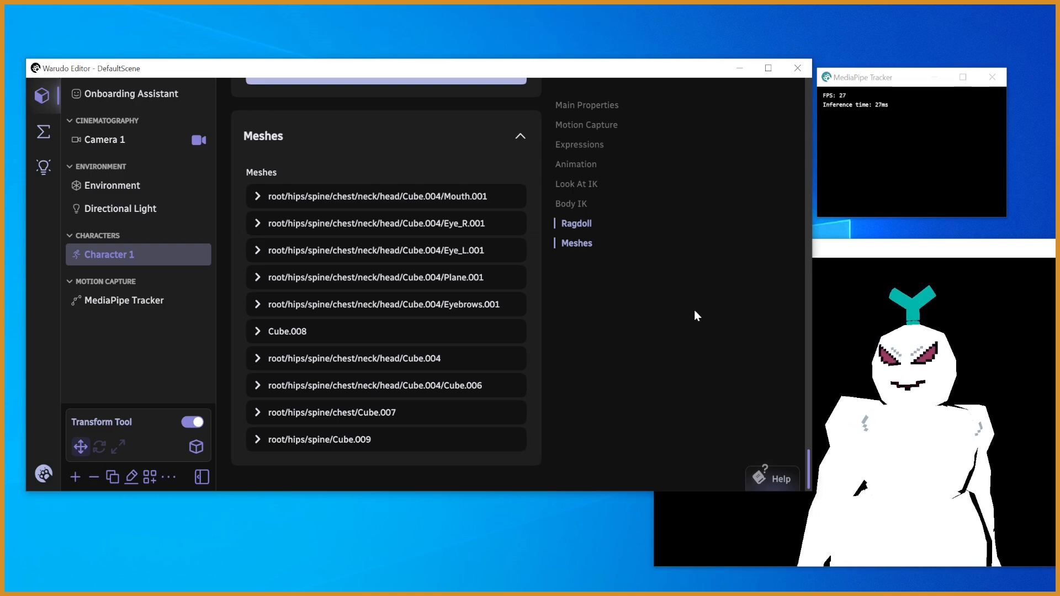
- Turn off Pendulum Physics in the MediaPipe Tracker's settings
{"action": "left_click", "coordinate": [119, 300]}
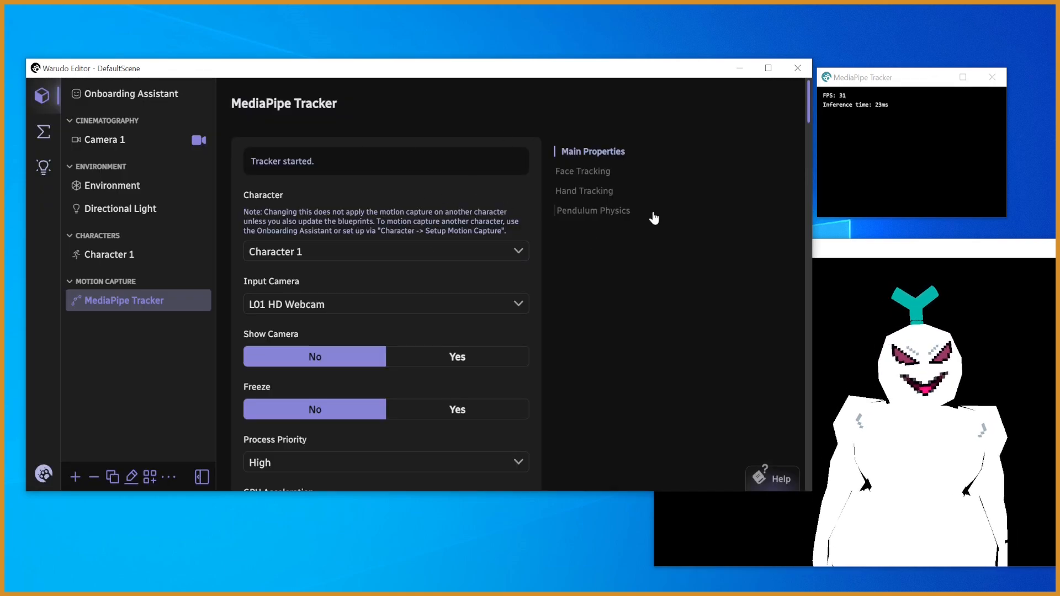
{"action": "left_click", "coordinate": [618, 213]}
{"action": "left_click", "coordinate": [360, 335]}
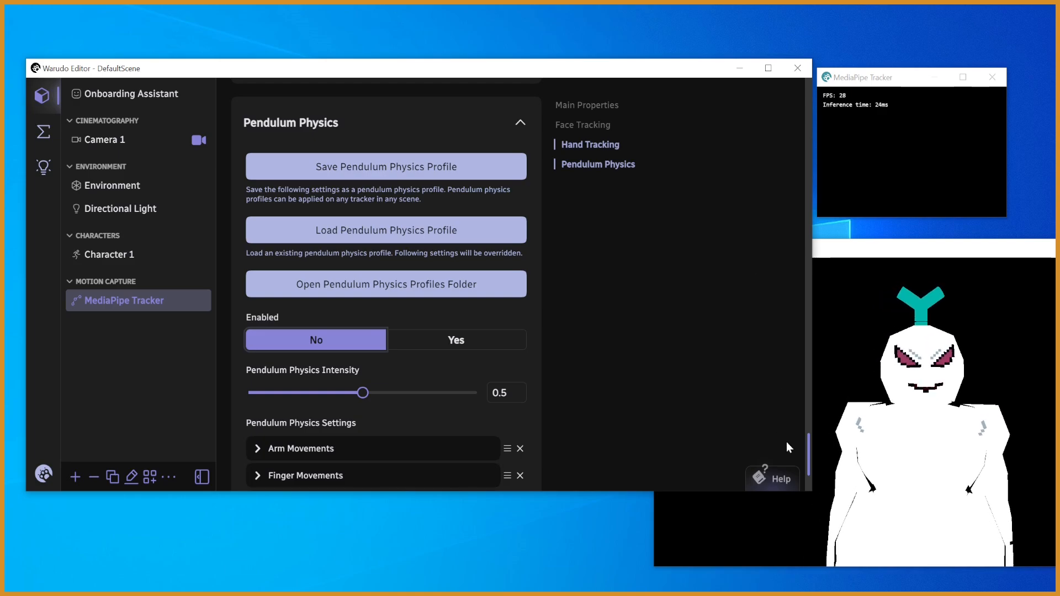
- Review the MediaPipe Tracker's hand tracking, camera, process priority and GPU options, and the first face tracking settings
{"action": "left_click_drag", "start_coordinate": [806, 443], "coordinate": [804, 426]}
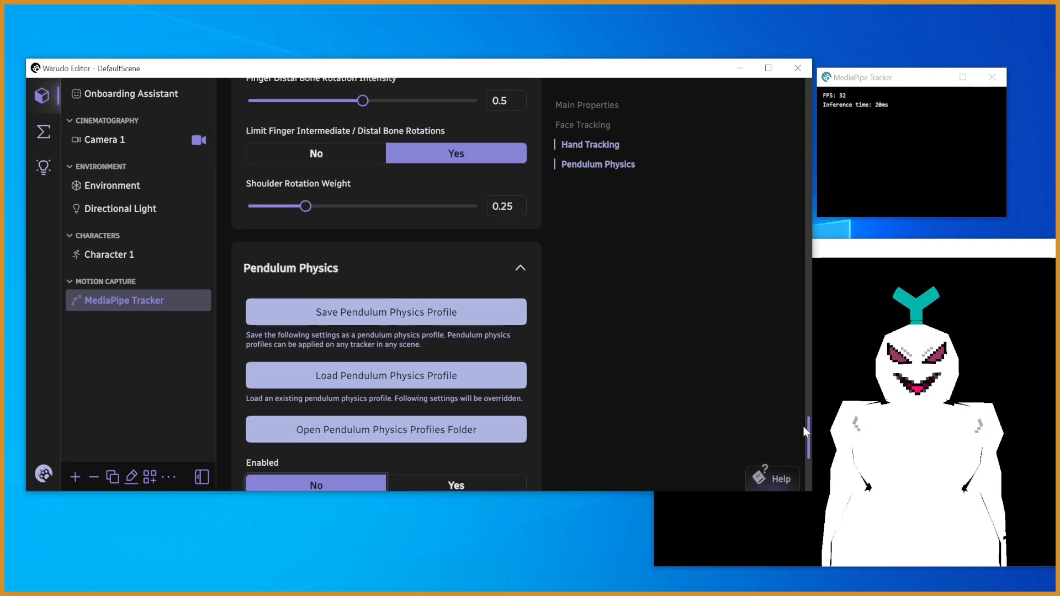
{"action": "left_click_drag", "start_coordinate": [803, 427], "coordinate": [813, 396]}
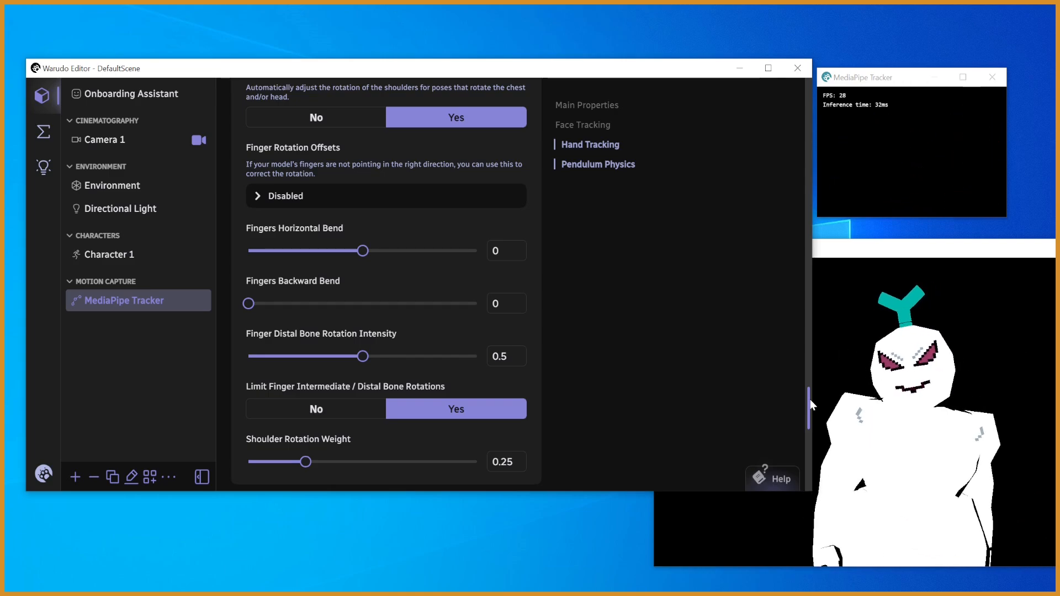
{"action": "scroll", "coordinate": [808, 385], "scroll_direction": "up", "scroll_amount": 5}
{"action": "left_click_drag", "start_coordinate": [812, 378], "coordinate": [818, 111]}
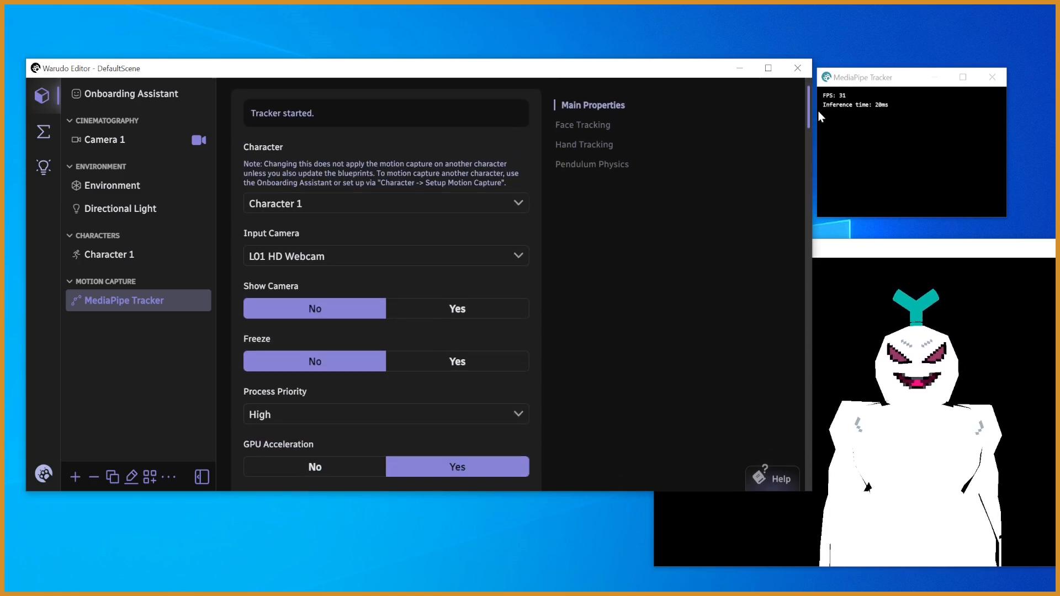
{"action": "scroll", "coordinate": [436, 208], "scroll_direction": "down", "scroll_amount": 1}
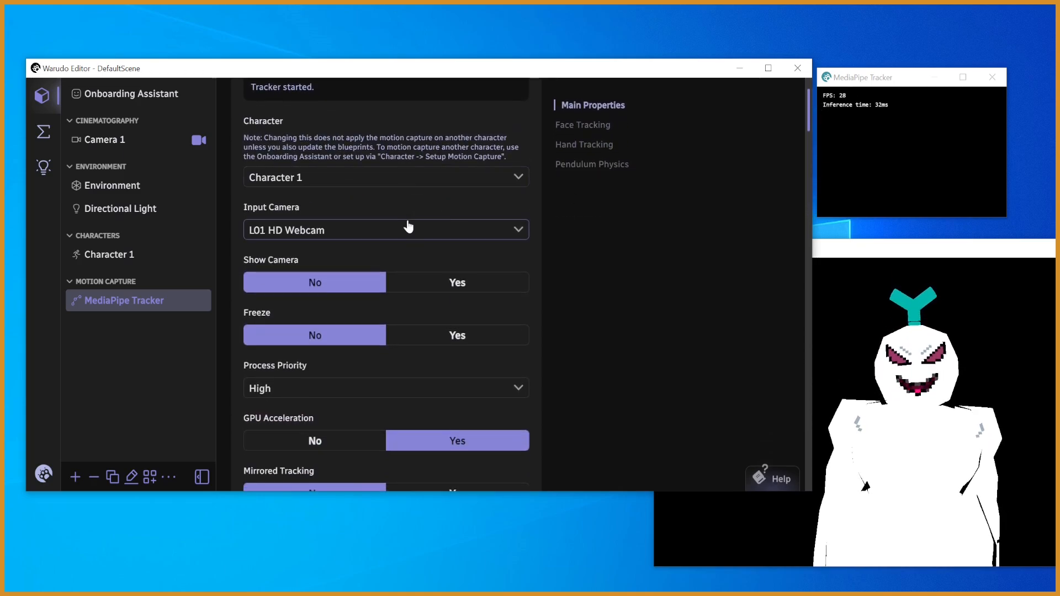
{"action": "scroll", "coordinate": [807, 135], "scroll_direction": "down", "scroll_amount": 4}
{"action": "left_click_drag", "start_coordinate": [805, 134], "coordinate": [800, 157]}
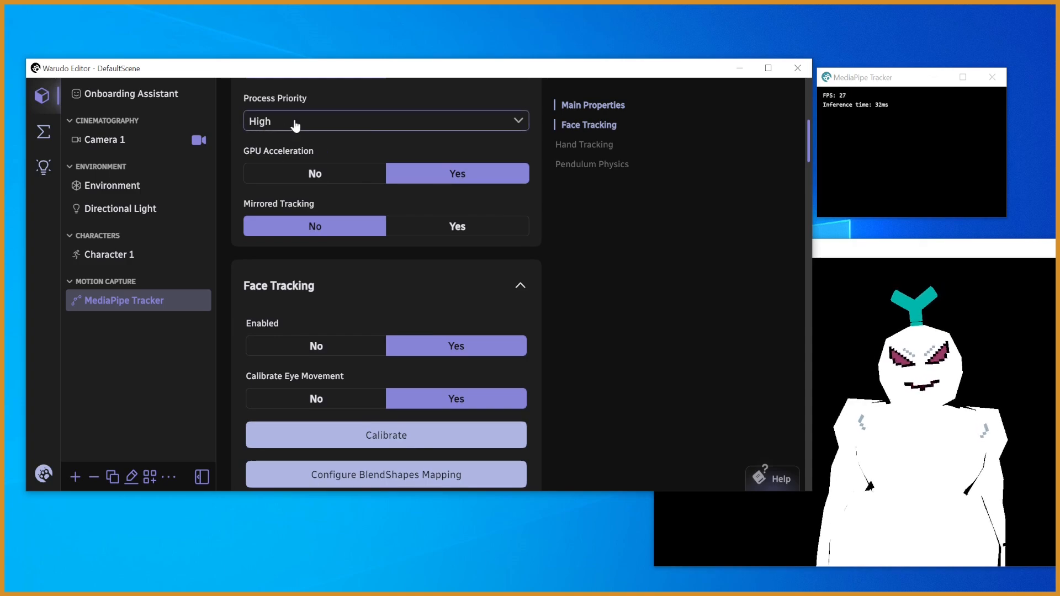
{"action": "left_click_drag", "start_coordinate": [806, 151], "coordinate": [801, 177]}
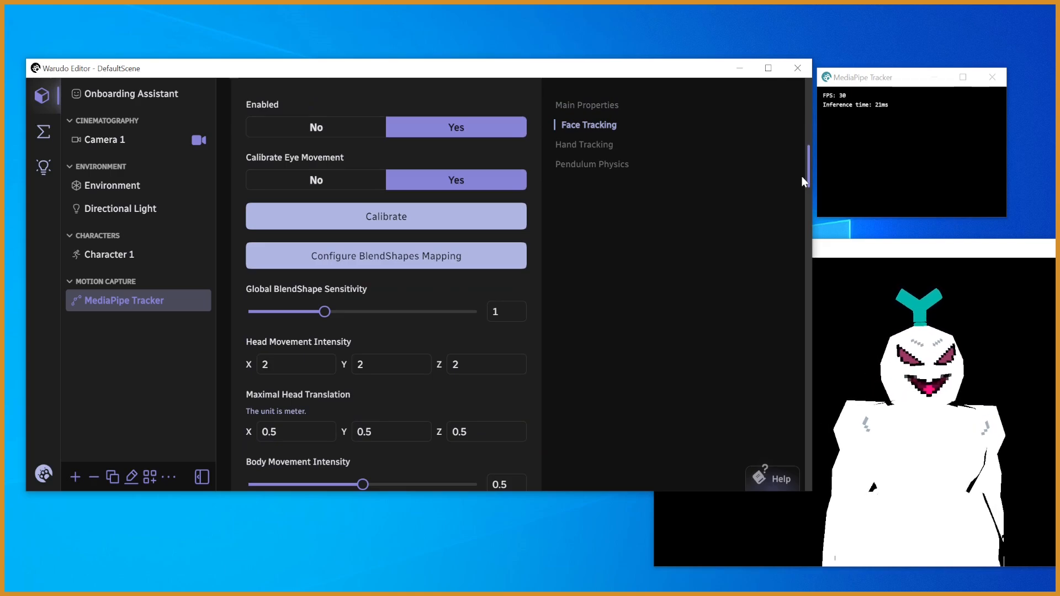
{"action": "left_click_drag", "start_coordinate": [802, 177], "coordinate": [798, 193]}
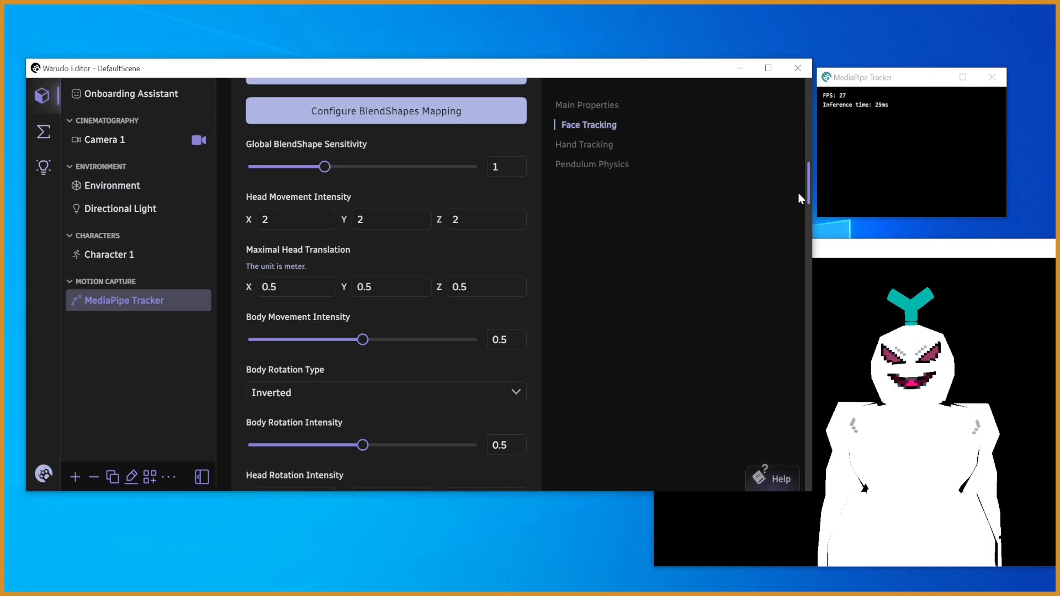
- Set the face tracking Body Movement Intensity and Body Rotation Intensity both to 0.1
{"action": "left_click_drag", "start_coordinate": [820, 194], "coordinate": [810, 208]}
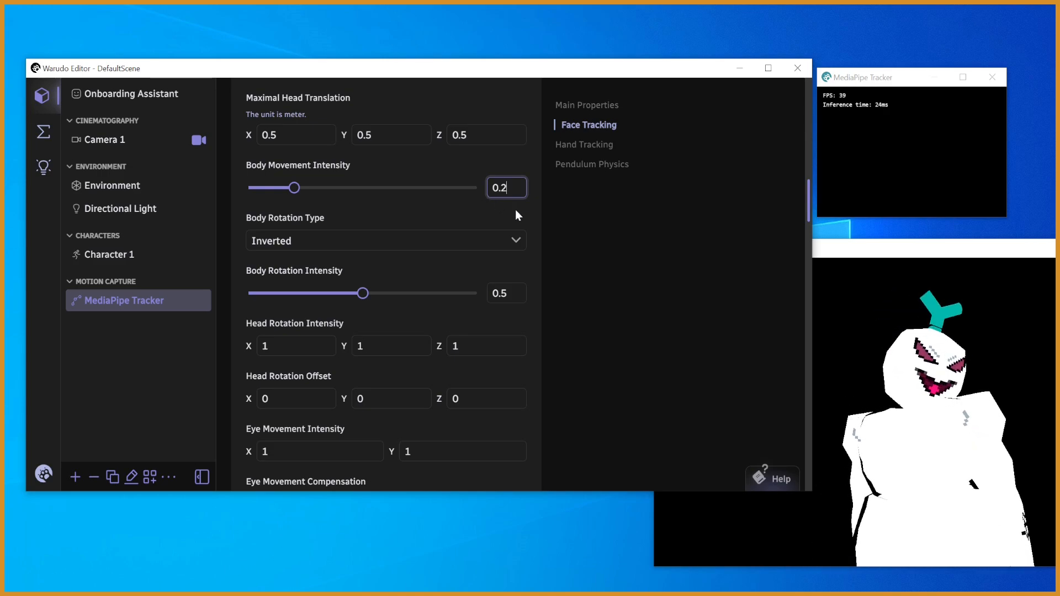
{"action": "left_click", "coordinate": [506, 293]}
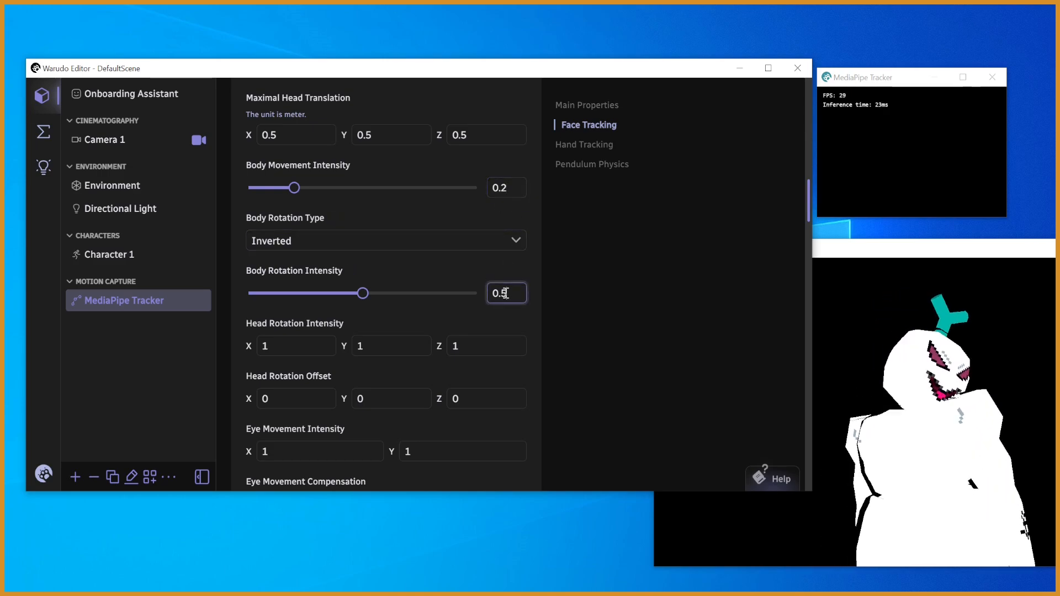
{"action": "type", "text": "2"}
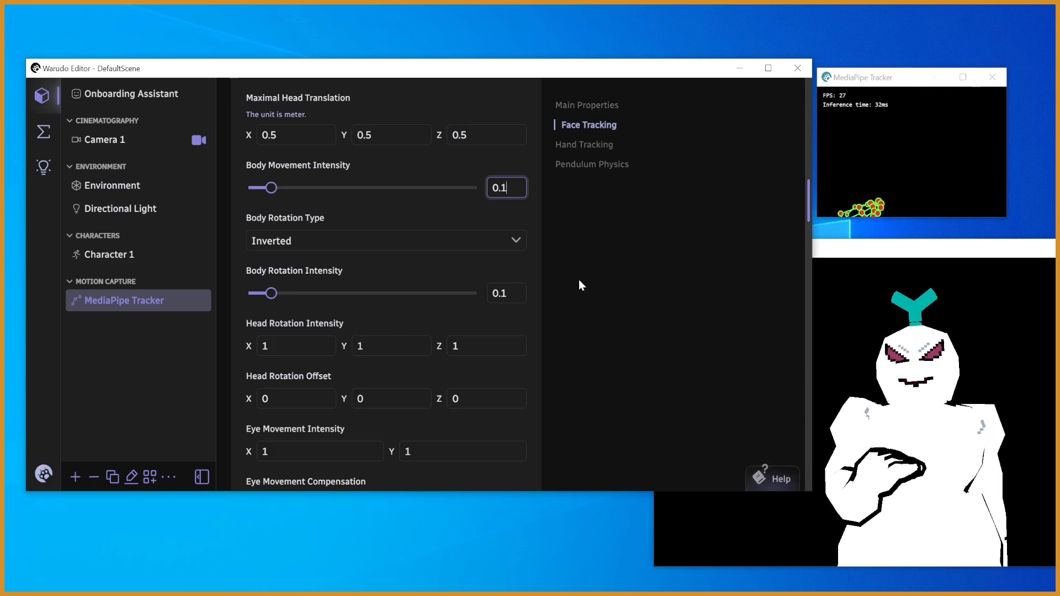
- Examine the tracker's head and eye movement options, then its hand tracking settings down to the finger adjustments
{"action": "left_click_drag", "start_coordinate": [807, 198], "coordinate": [807, 218]}
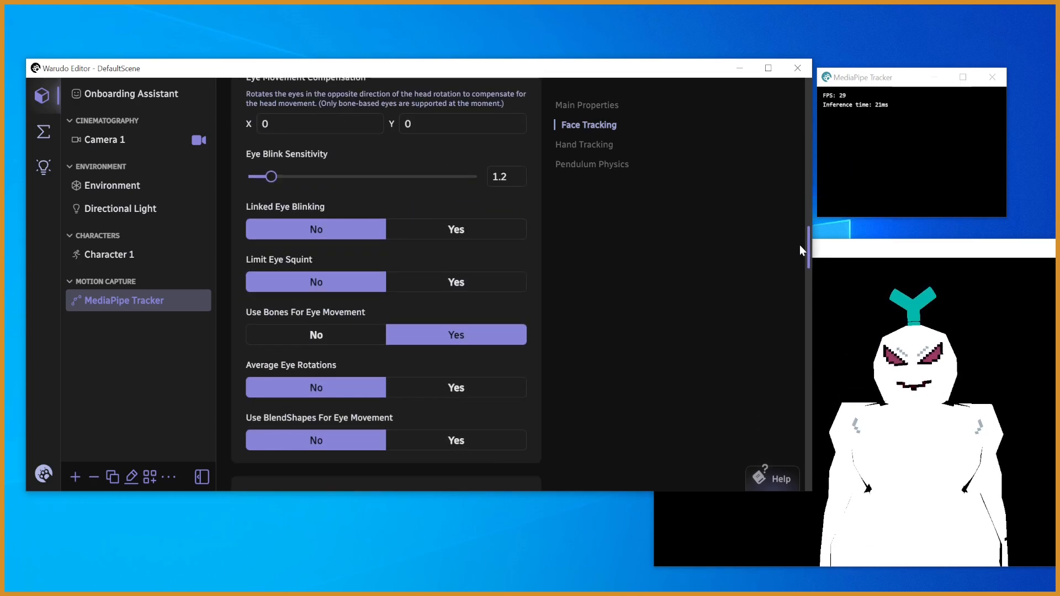
{"action": "scroll", "coordinate": [799, 250], "scroll_direction": "down", "scroll_amount": 1}
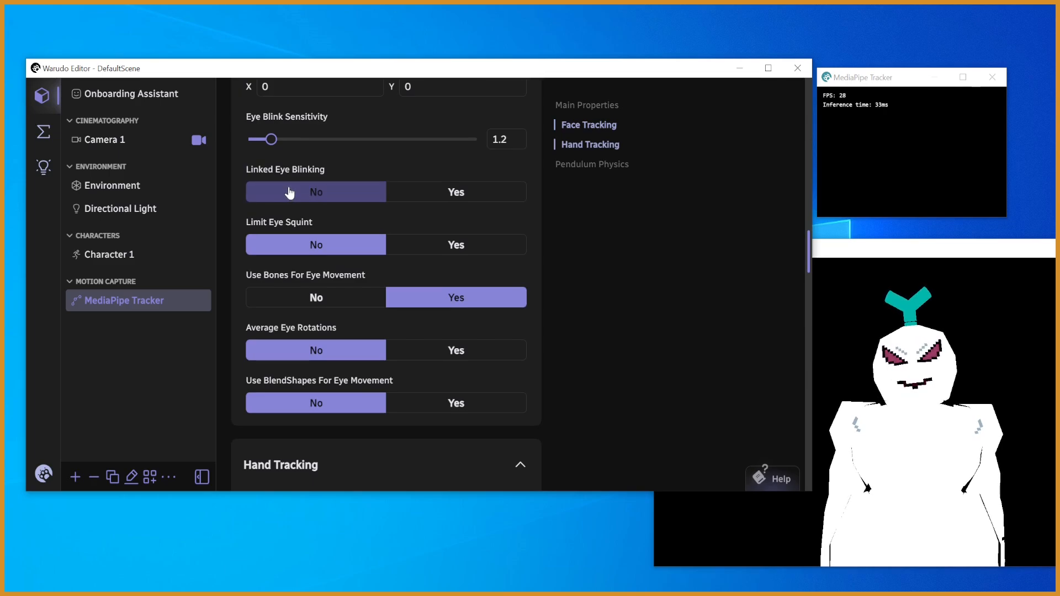
{"action": "left_click_drag", "start_coordinate": [810, 251], "coordinate": [809, 217]}
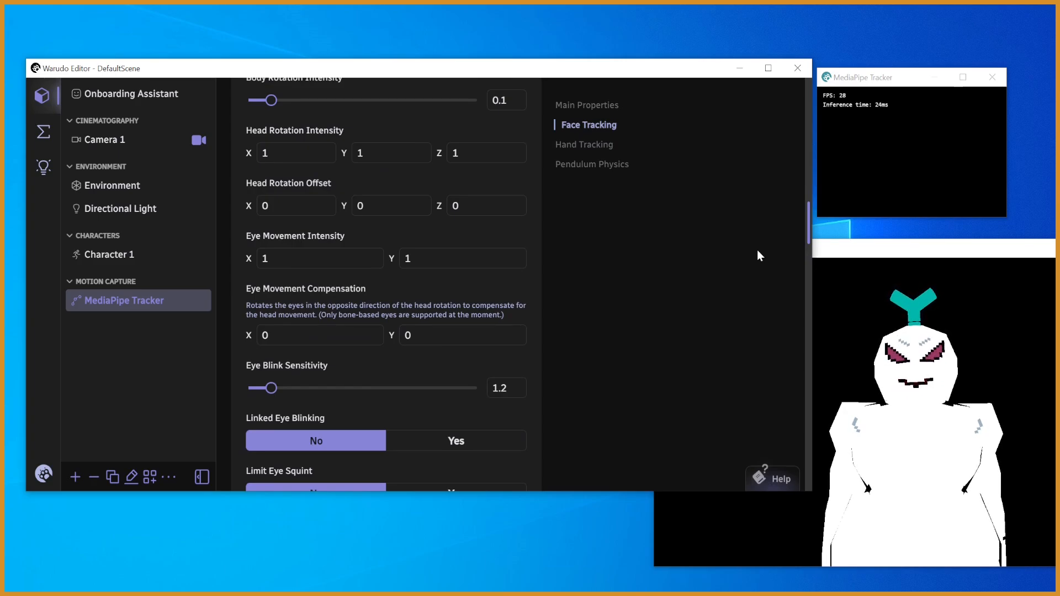
{"action": "left_click_drag", "start_coordinate": [808, 230], "coordinate": [810, 252]}
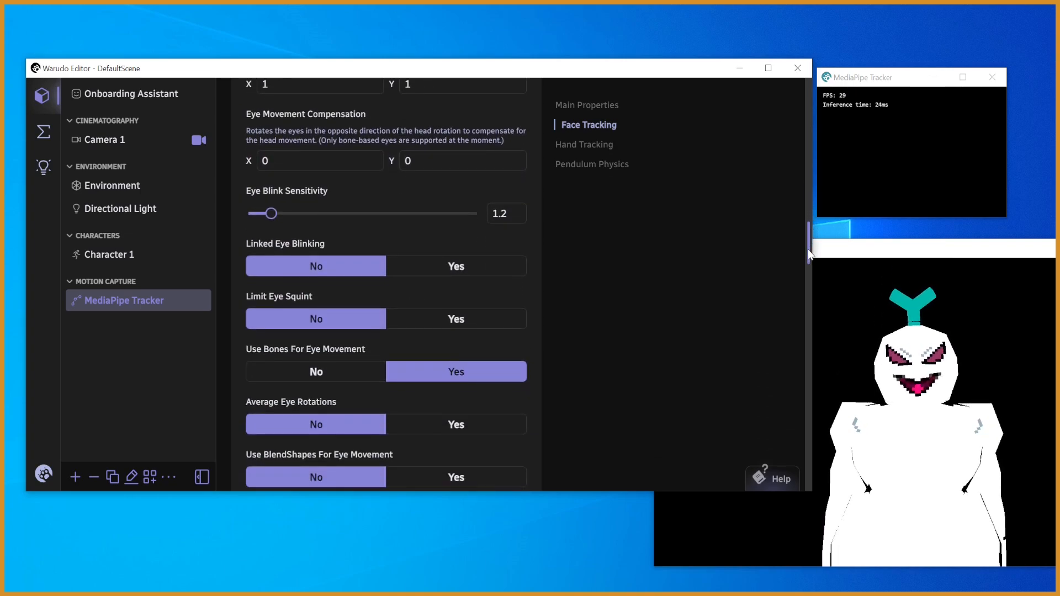
{"action": "left_click_drag", "start_coordinate": [810, 253], "coordinate": [784, 301]}
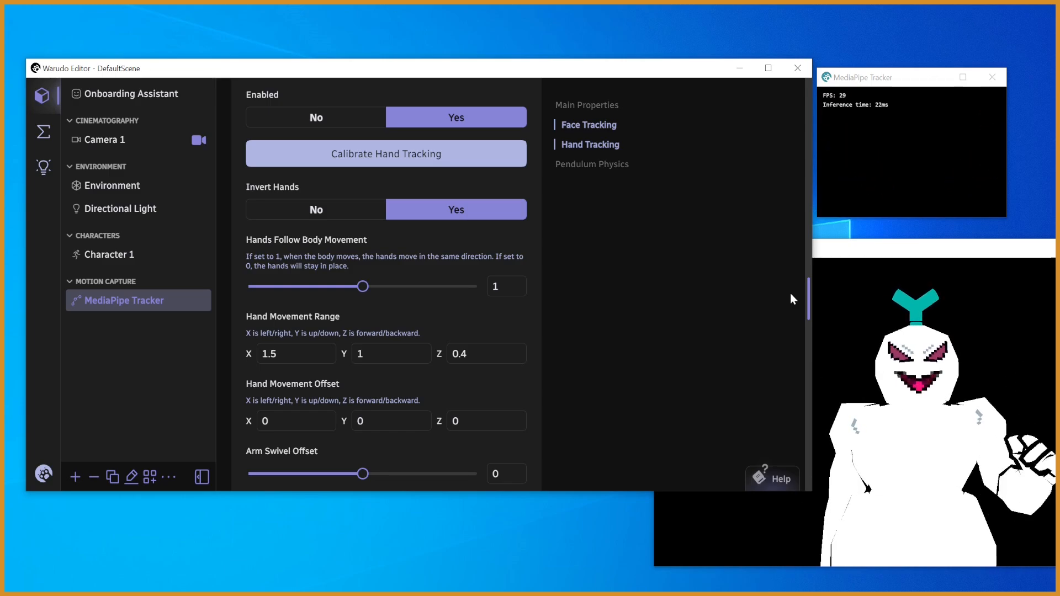
{"action": "left_click_drag", "start_coordinate": [810, 294], "coordinate": [812, 381]}
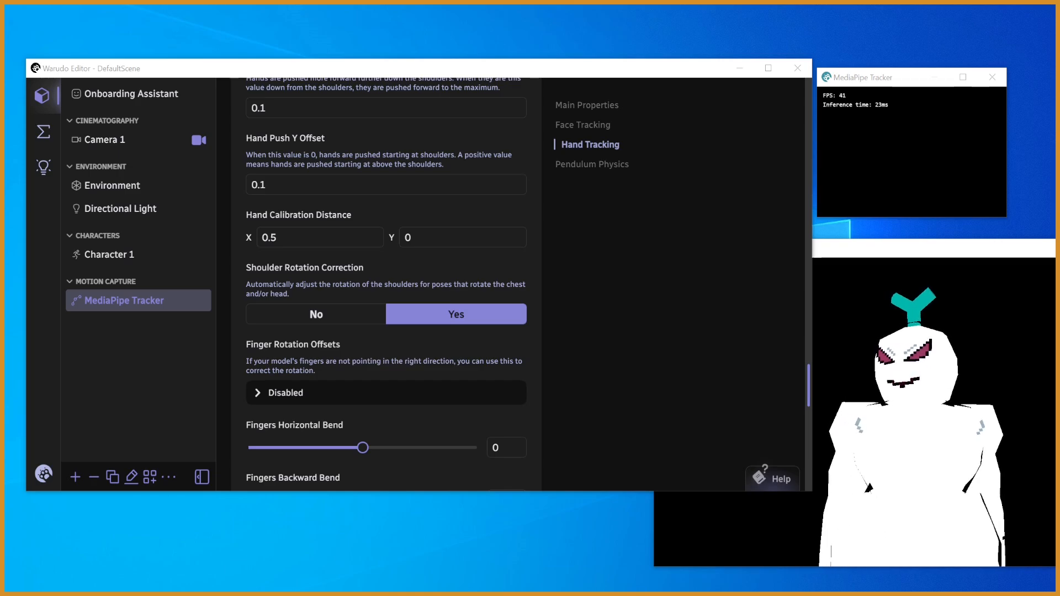
- Switch to the browser with the obs-spout2-plugin GitHub repository and open the Releases page linked in its installation instructions
{"action": "left_click_drag", "start_coordinate": [1055, 83], "coordinate": [399, 48]}
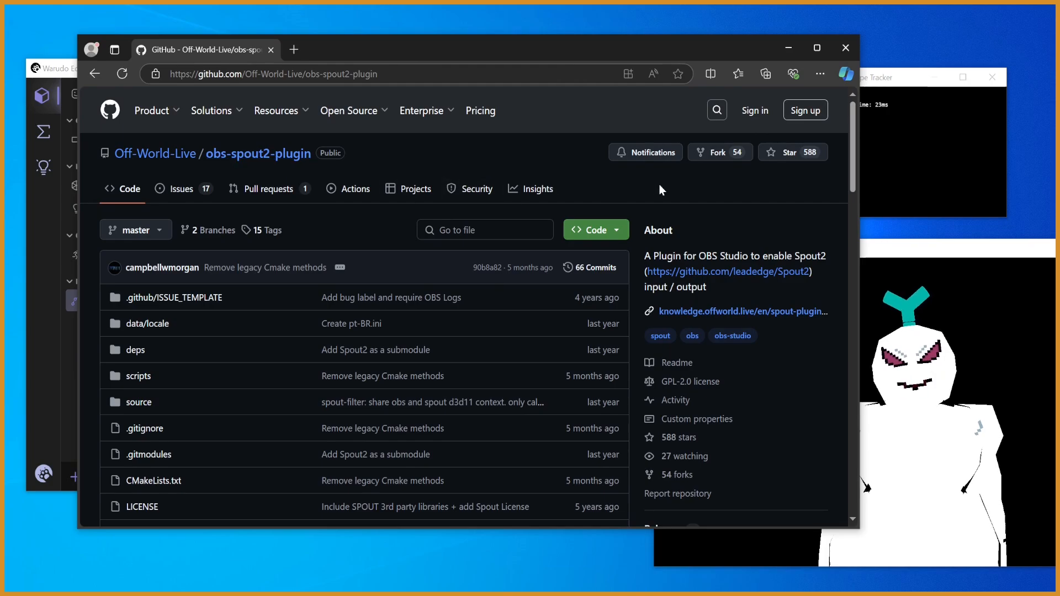
{"action": "left_click_drag", "start_coordinate": [855, 175], "coordinate": [848, 194]}
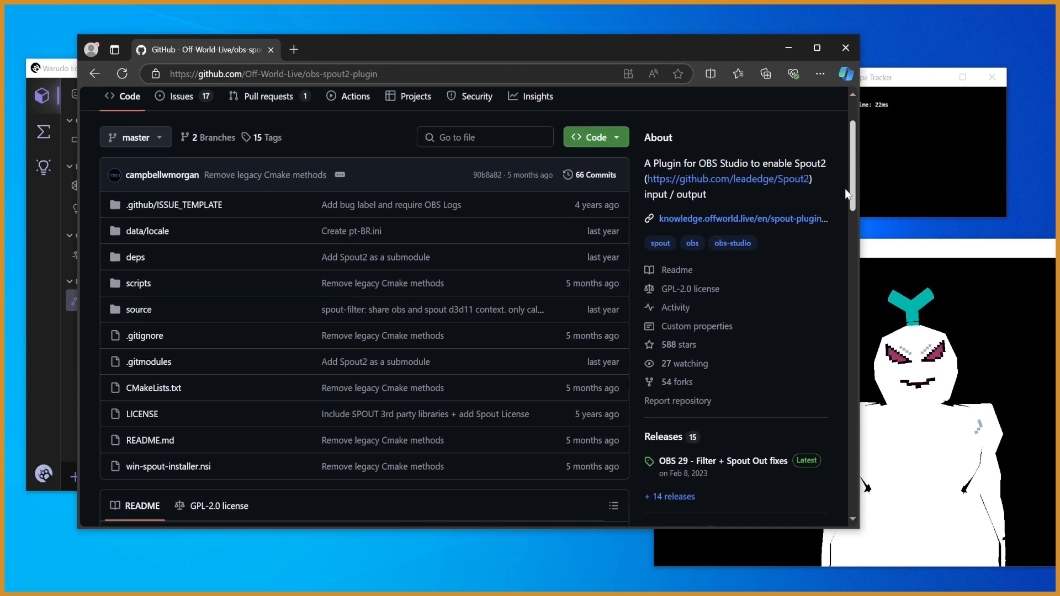
{"action": "scroll", "coordinate": [827, 267], "scroll_direction": "down", "scroll_amount": 7}
{"action": "scroll", "coordinate": [816, 260], "scroll_direction": "up", "scroll_amount": 2}
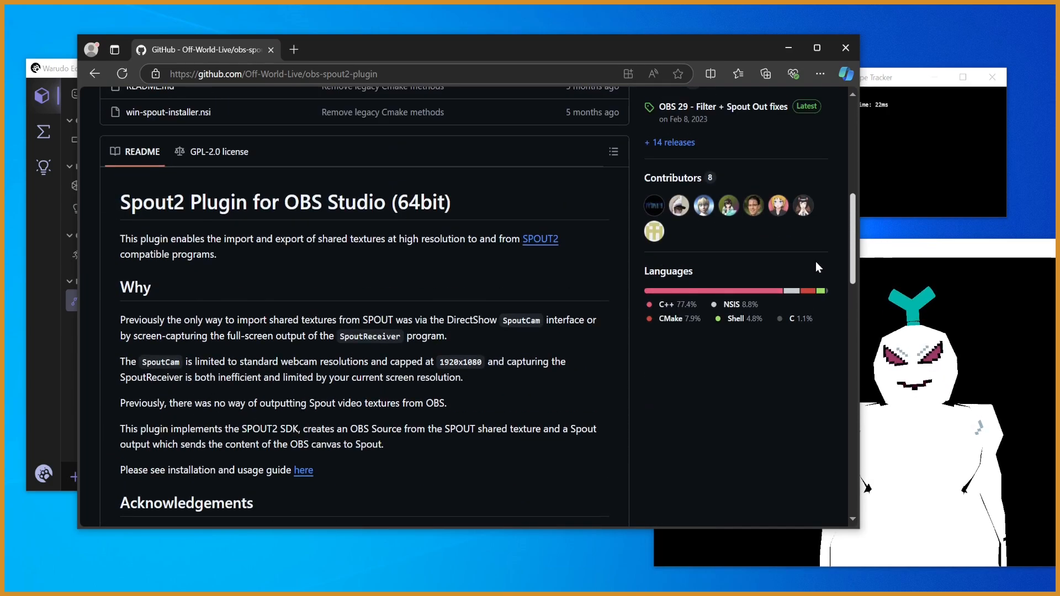
{"action": "scroll", "coordinate": [816, 261], "scroll_direction": "down", "scroll_amount": 6}
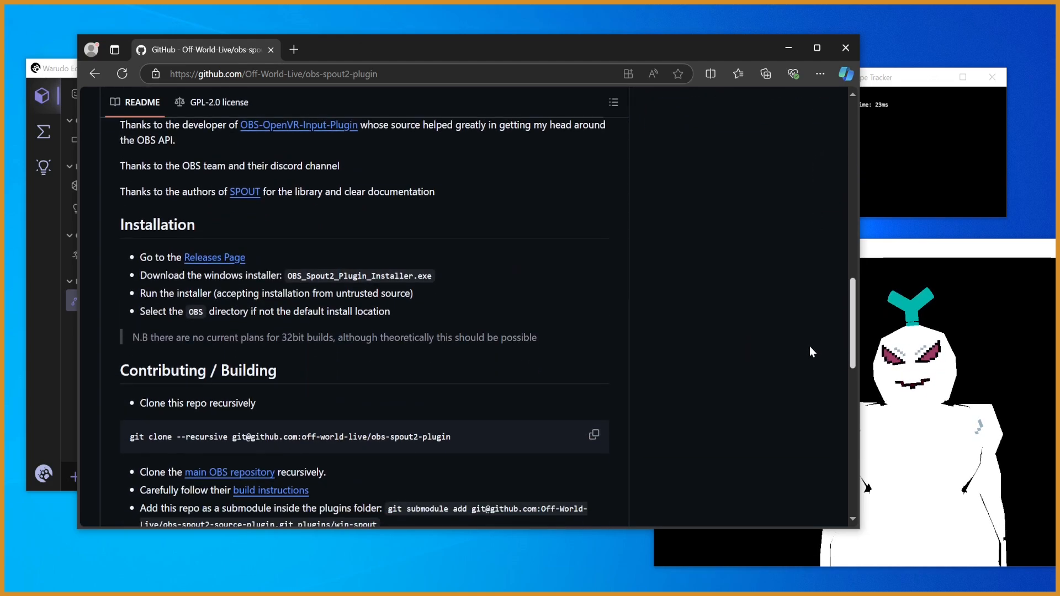
{"action": "left_click", "coordinate": [227, 258]}
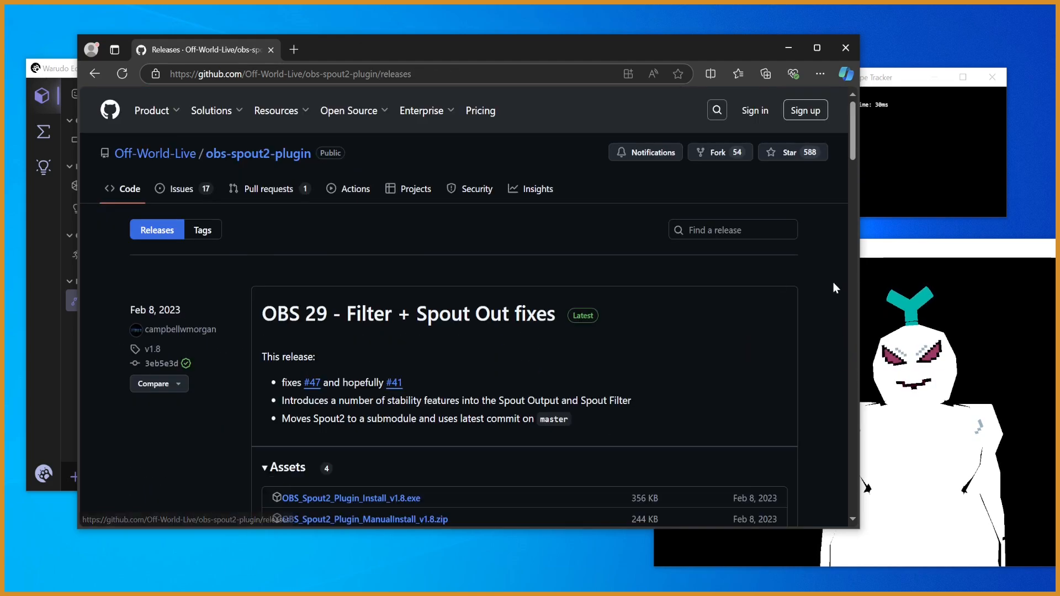
- Download the installer OBS_Spout2_Plugin_Install_v1.8.exe from the latest release's assets
{"action": "left_click_drag", "start_coordinate": [846, 167], "coordinate": [840, 180]}
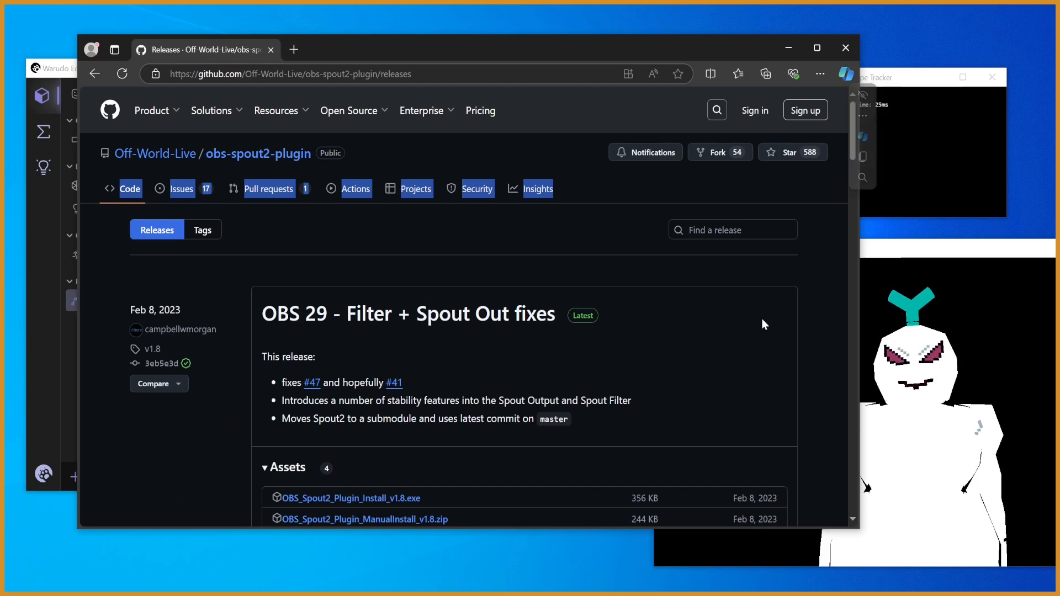
{"action": "left_click", "coordinate": [788, 280]}
{"action": "scroll", "coordinate": [853, 157], "scroll_direction": "down", "scroll_amount": 3}
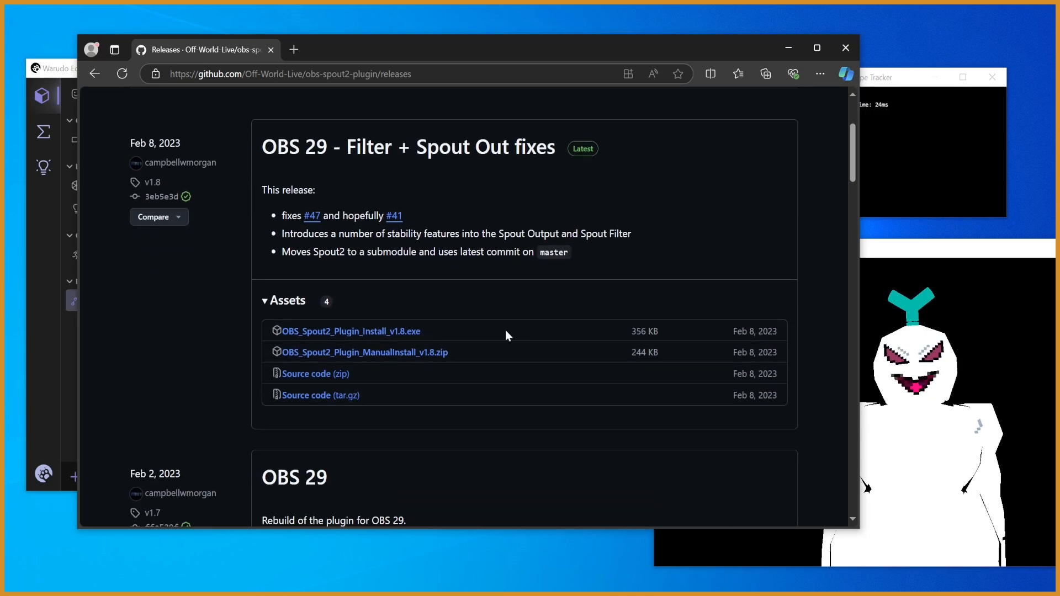
{"action": "left_click", "coordinate": [403, 332]}
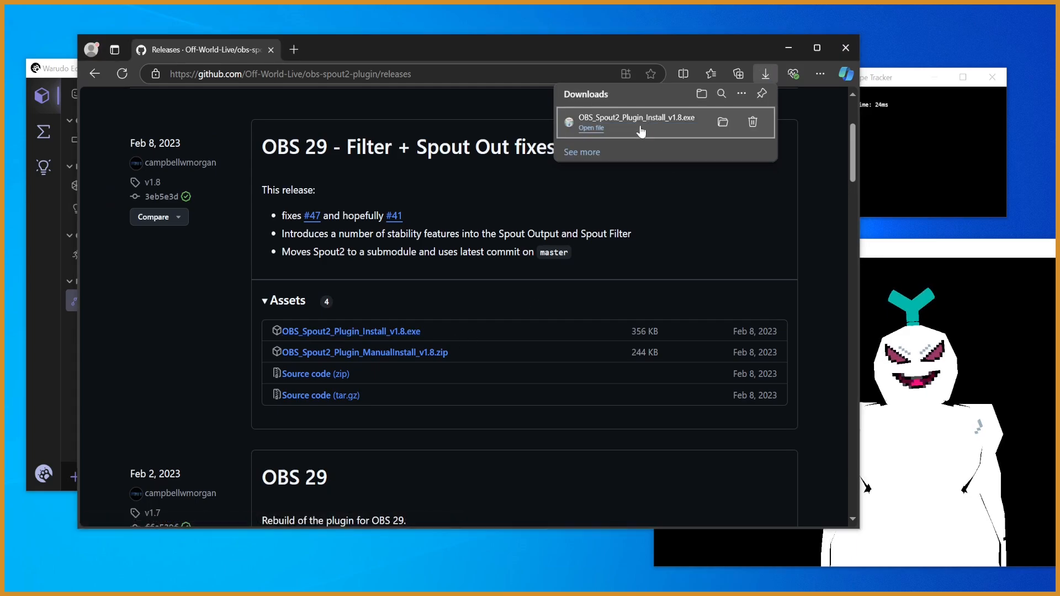
- Run the downloaded installer, accept the license agreement, and install Spout 2 OBS Plugin 1.8 with the default options
{"action": "left_click", "coordinate": [641, 130]}
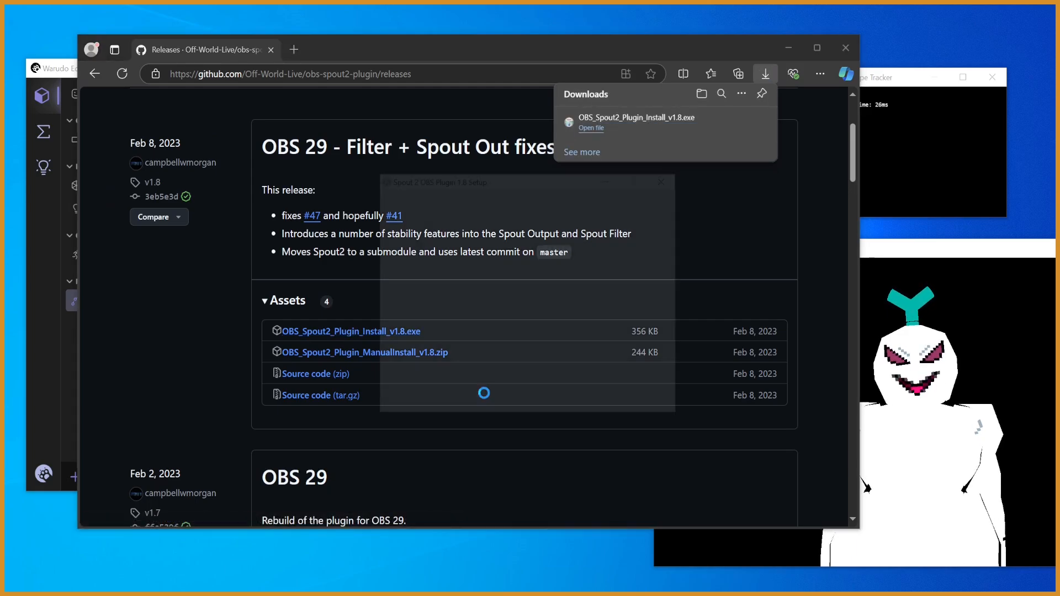
{"action": "left_click", "coordinate": [600, 406]}
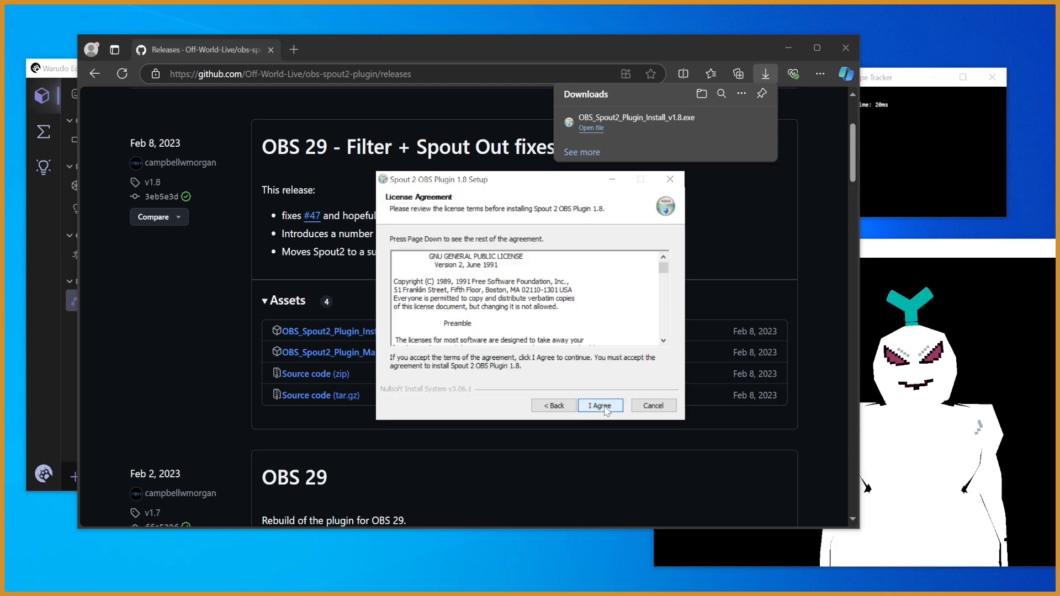
{"action": "left_click", "coordinate": [601, 406]}
{"action": "left_click", "coordinate": [610, 411]}
{"action": "left_click", "coordinate": [609, 408]}
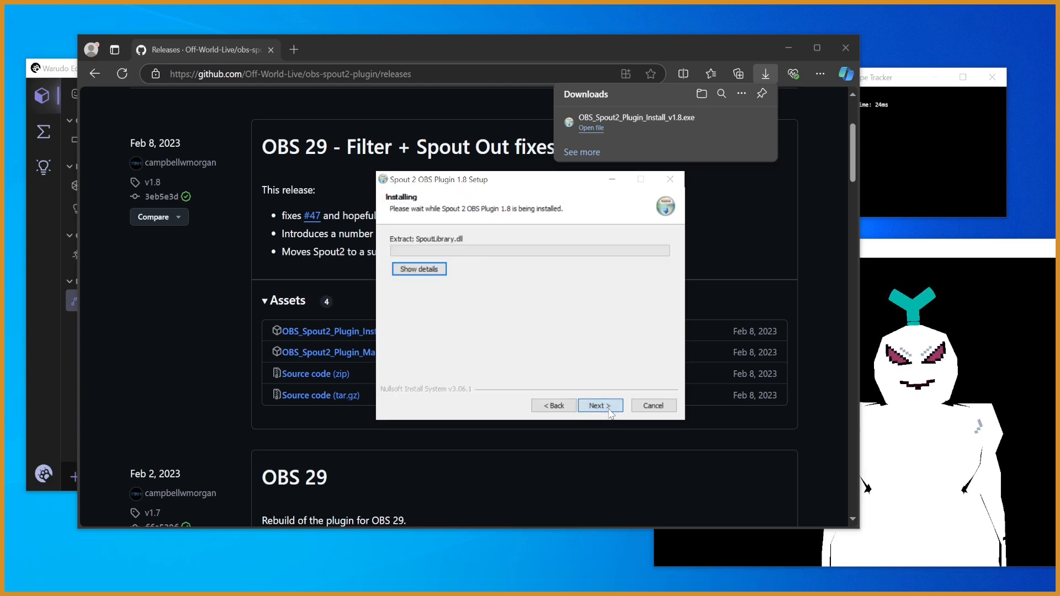
{"action": "left_click", "coordinate": [601, 407]}
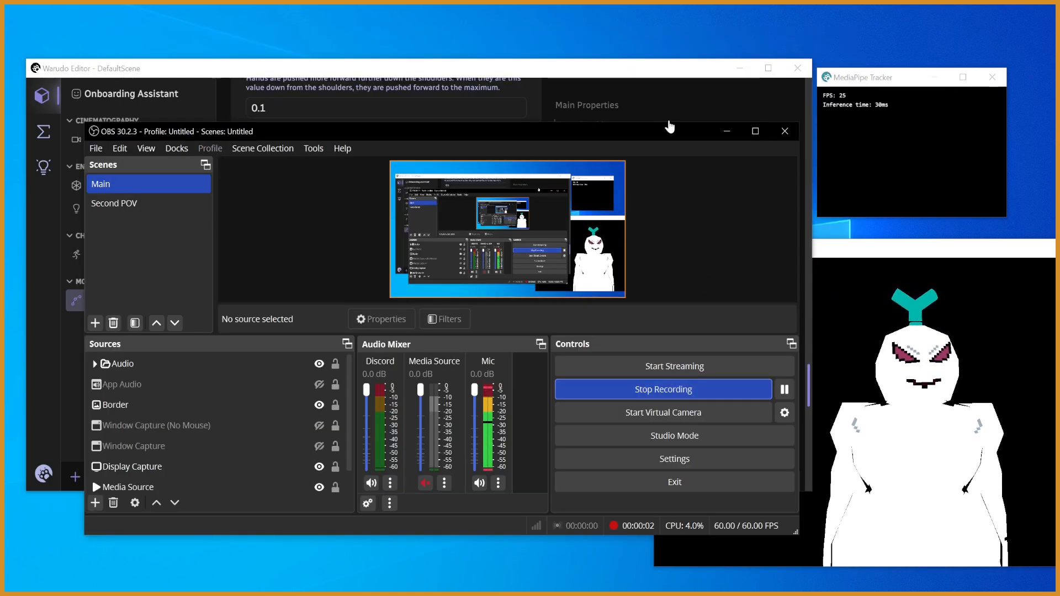
- Add a new Spout2 Capture source named Vtuber to the Main scene in OBS
{"action": "left_click_drag", "start_coordinate": [645, 132], "coordinate": [584, 147]}
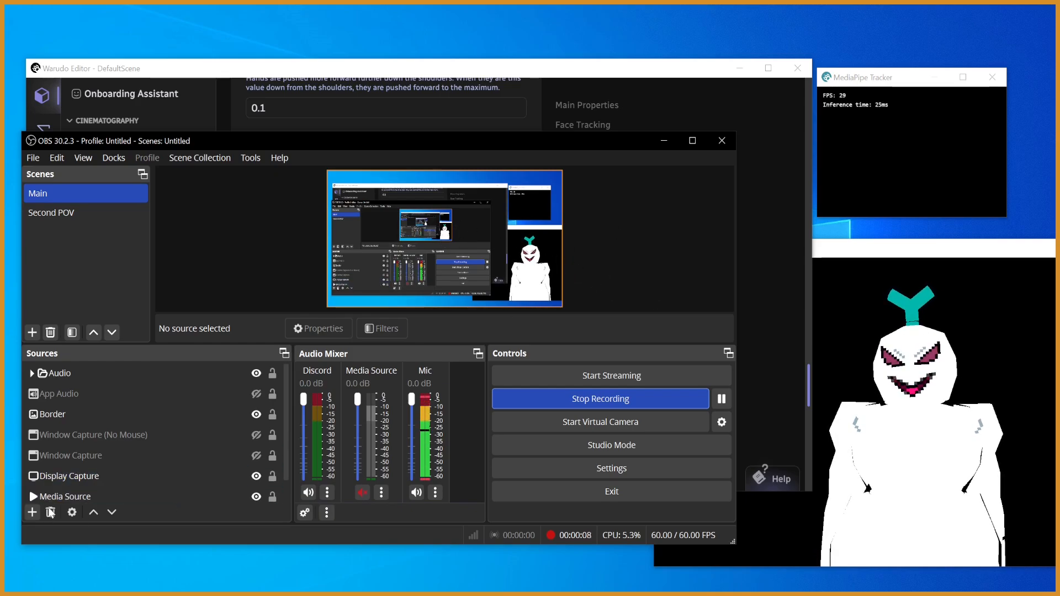
{"action": "left_click", "coordinate": [31, 517]}
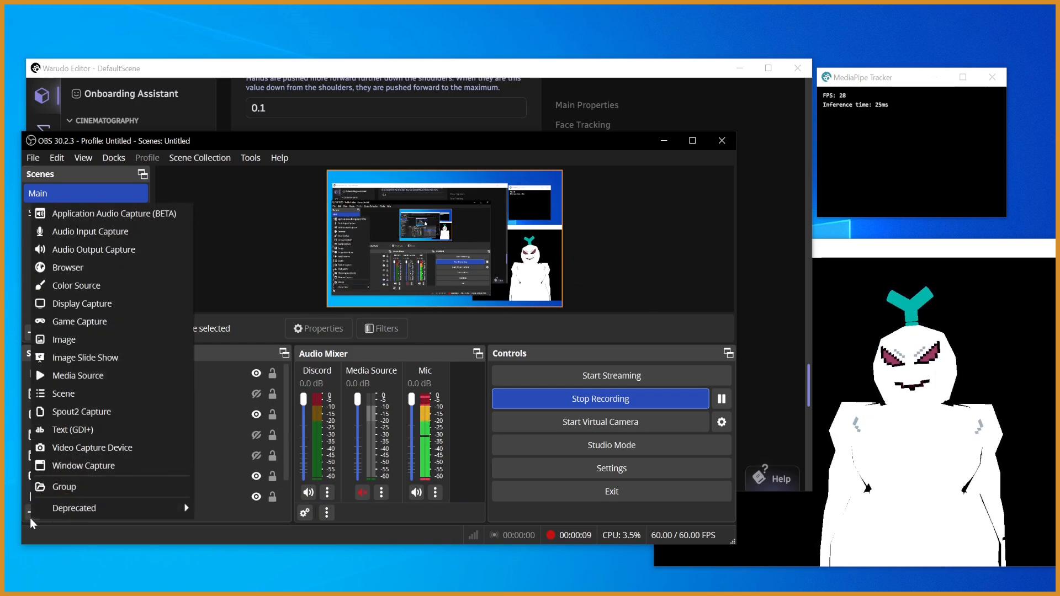
{"action": "left_click", "coordinate": [108, 411]}
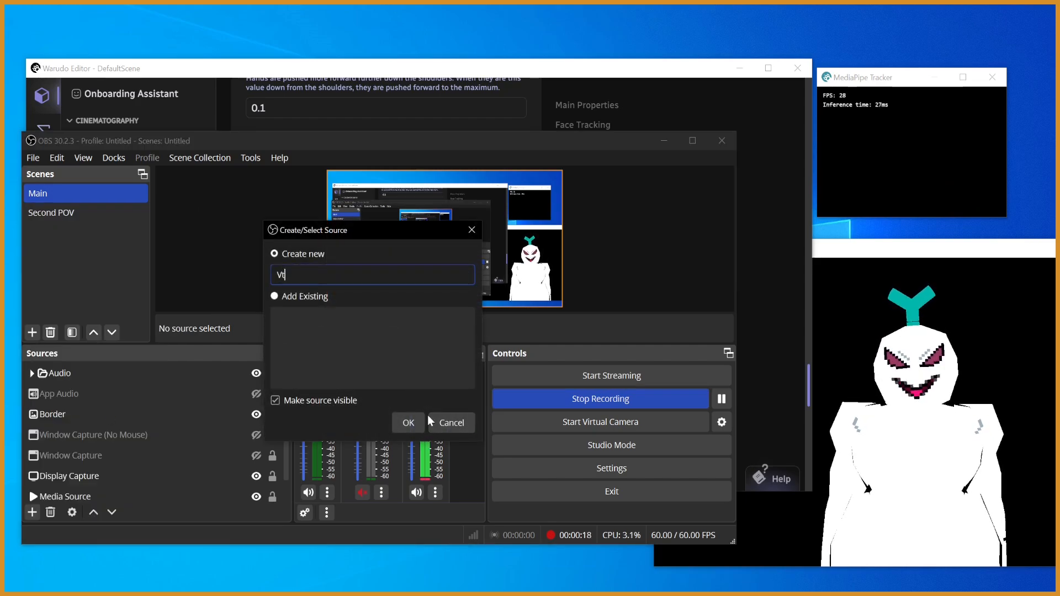
{"action": "type", "text": "Vtuber"}
{"action": "key", "text": "Return"}
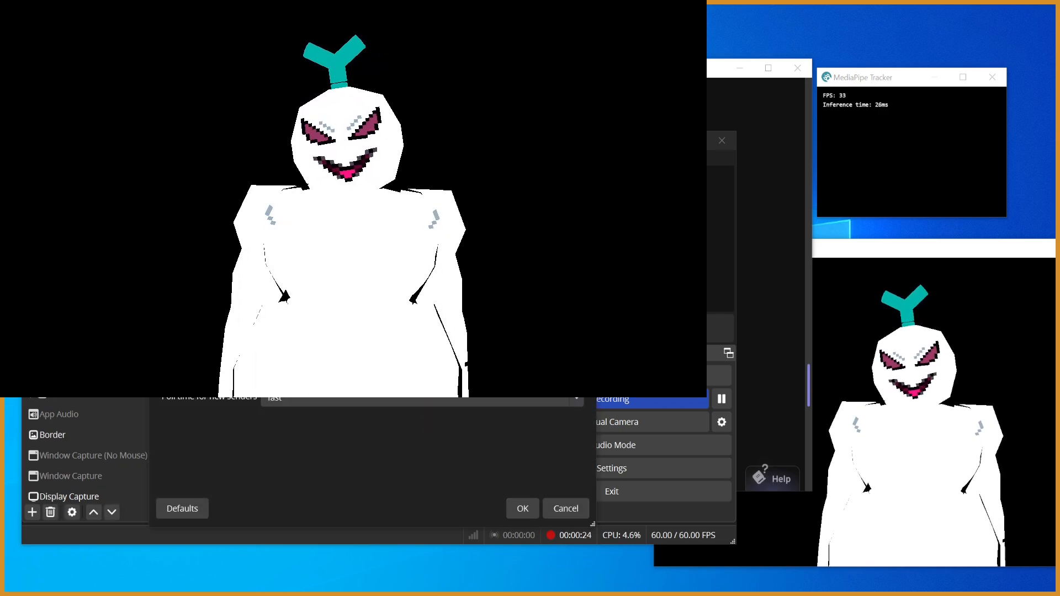
- Try the Default, Premultiplied Alpha and Opaque composite modes on the Vtuber source
{"action": "scroll", "coordinate": [333, 412], "scroll_direction": "down", "scroll_amount": 2}
{"action": "left_click", "coordinate": [332, 412]}
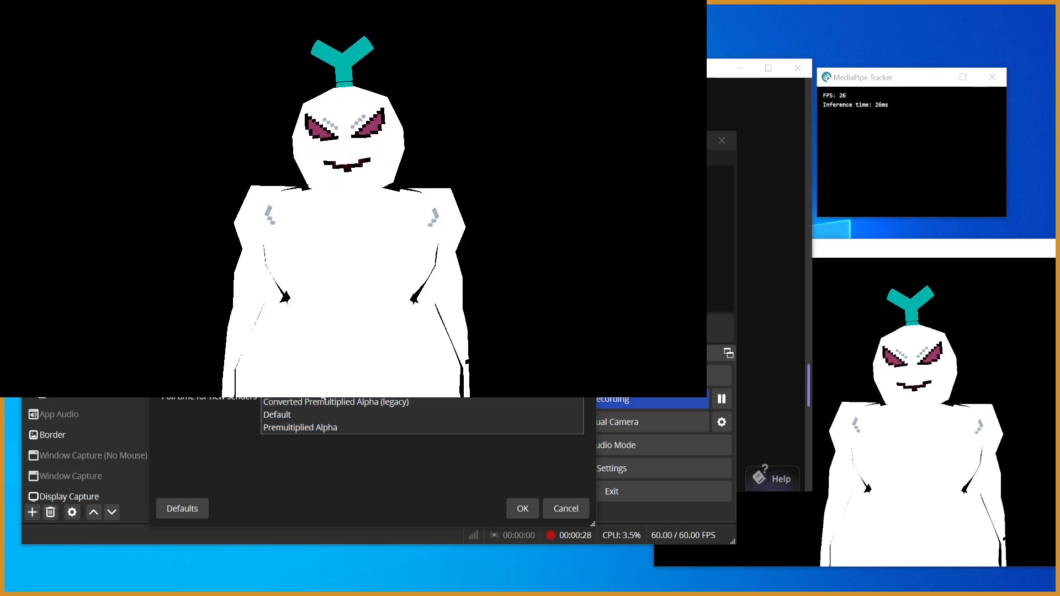
{"action": "left_click", "coordinate": [325, 400]}
{"action": "left_click", "coordinate": [324, 400]}
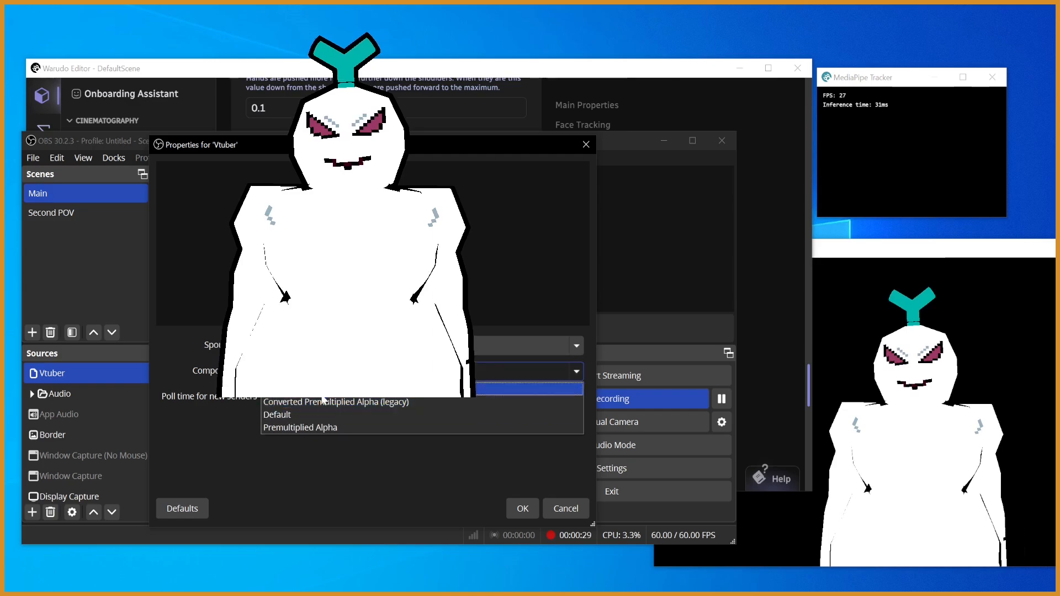
{"action": "left_click", "coordinate": [331, 424]}
{"action": "left_click", "coordinate": [326, 400]}
{"action": "left_click", "coordinate": [330, 417]}
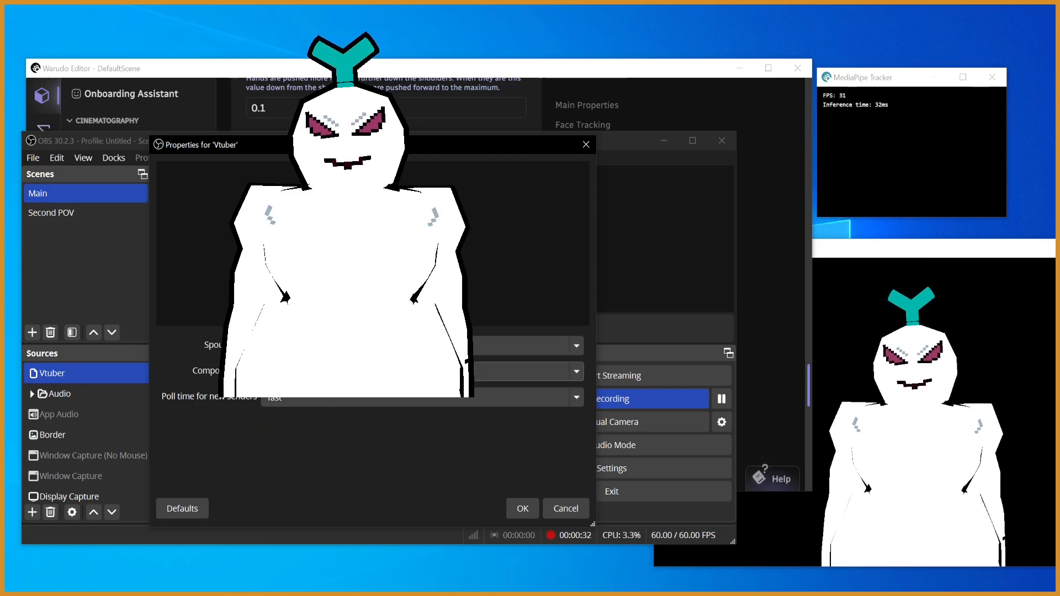
{"action": "left_click", "coordinate": [324, 377]}
{"action": "left_click", "coordinate": [324, 389]}
{"action": "left_click", "coordinate": [325, 376]}
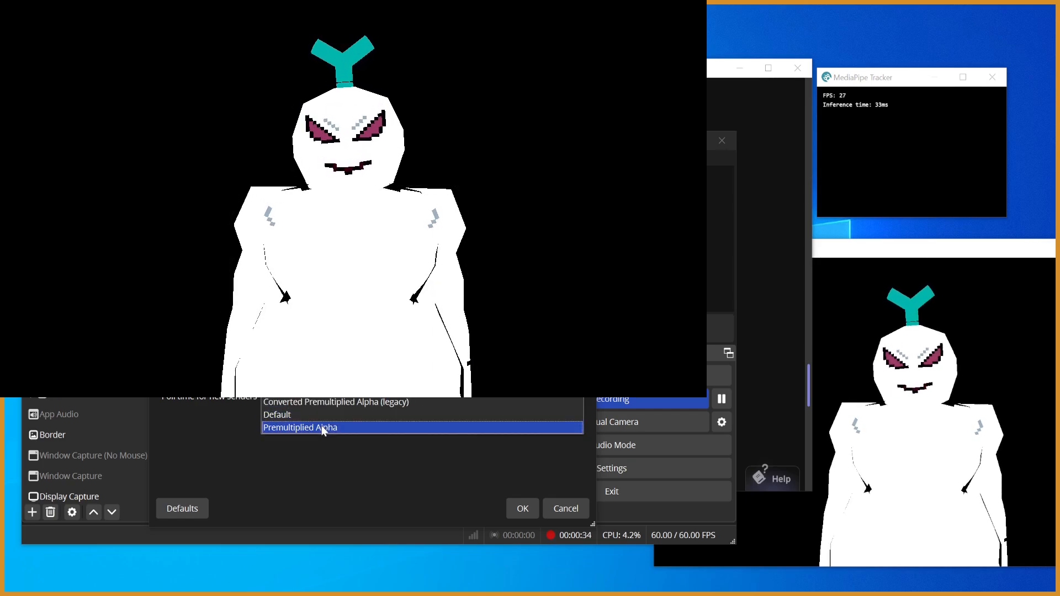
{"action": "left_click", "coordinate": [325, 429]}
{"action": "left_click", "coordinate": [326, 347]}
{"action": "left_click", "coordinate": [324, 376]}
{"action": "left_click", "coordinate": [321, 371]}
{"action": "left_click", "coordinate": [311, 391]}
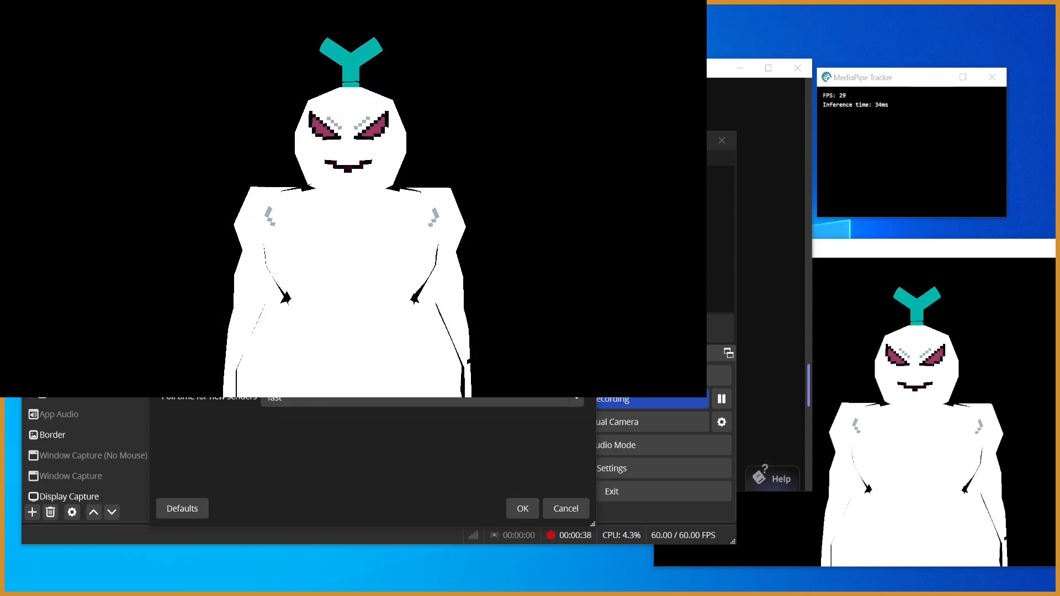
- Move the Vtuber properties dialog clear of the avatar and try the Default and Converted Premultiplied Alpha (legacy) composite modes
{"action": "left_click_drag", "start_coordinate": [420, 145], "coordinate": [716, 271]}
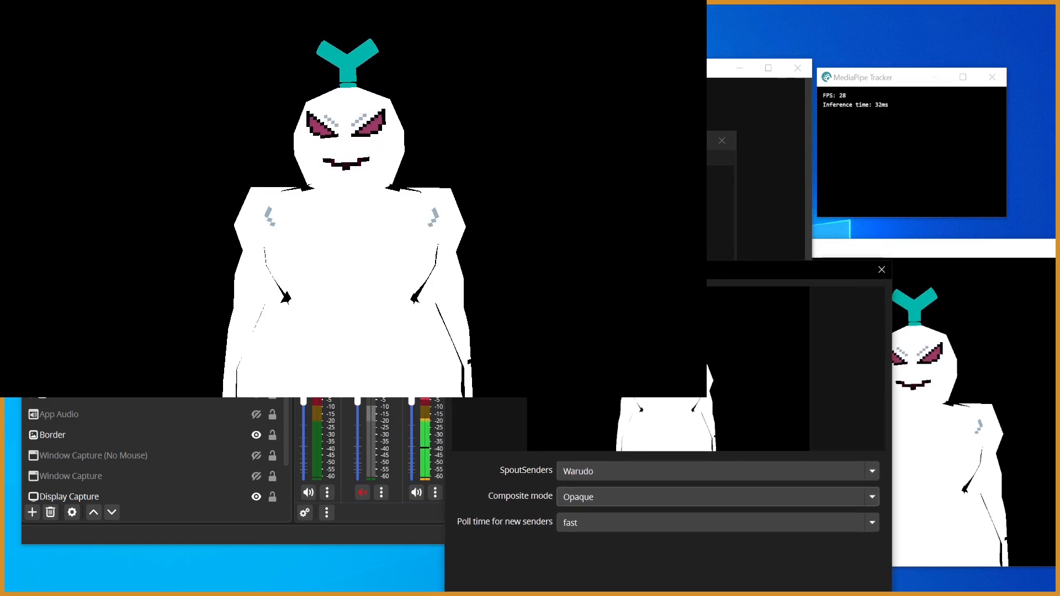
{"action": "left_click", "coordinate": [599, 495]}
{"action": "left_click", "coordinate": [601, 496]}
{"action": "left_click_drag", "start_coordinate": [604, 269], "coordinate": [823, 193]}
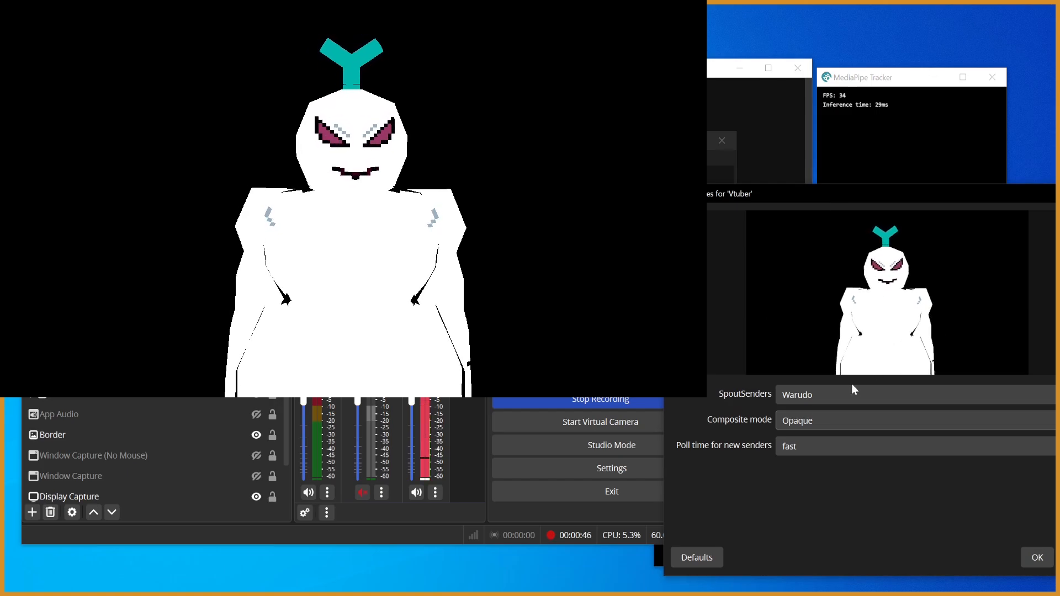
{"action": "left_click", "coordinate": [828, 418]}
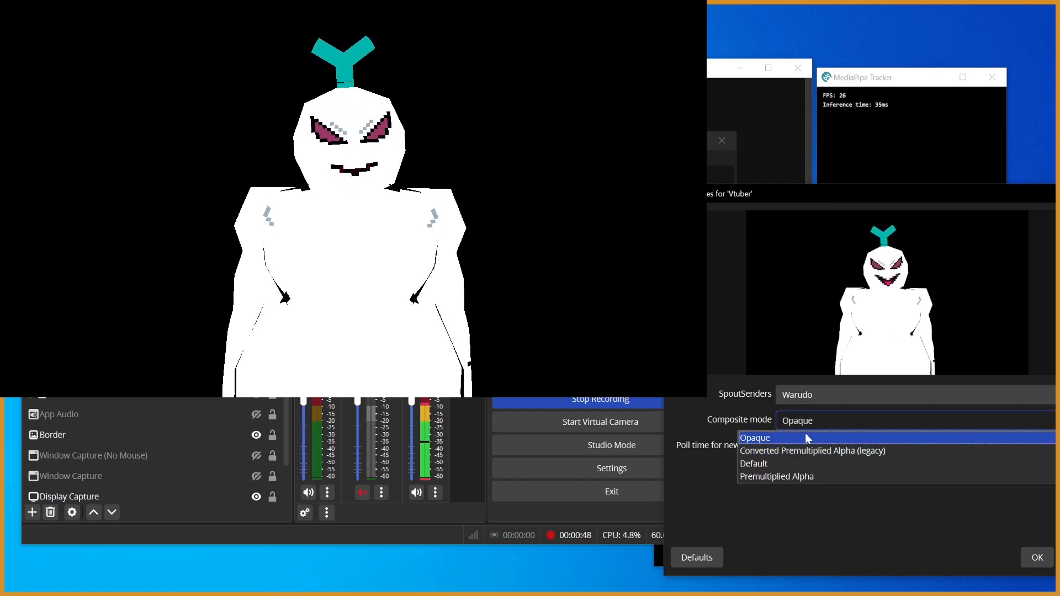
{"action": "left_click", "coordinate": [812, 463]}
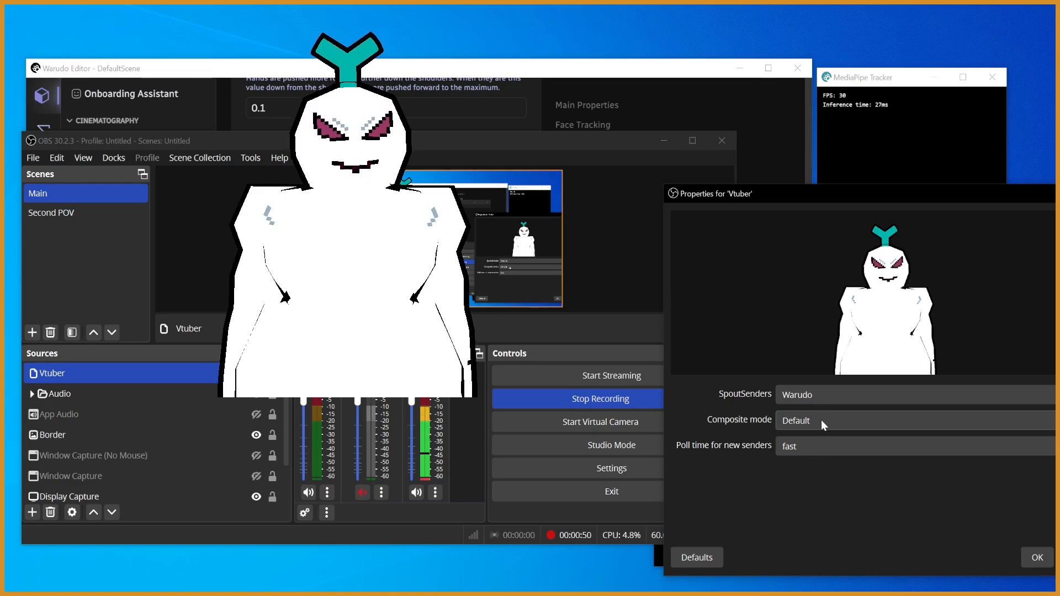
{"action": "left_click", "coordinate": [820, 419]}
{"action": "left_click", "coordinate": [817, 451]}
- Set the Vtuber source's composite mode to Premultiplied Alpha with Warudo as the Spout sender, and accept the properties
{"action": "left_click", "coordinate": [823, 418]}
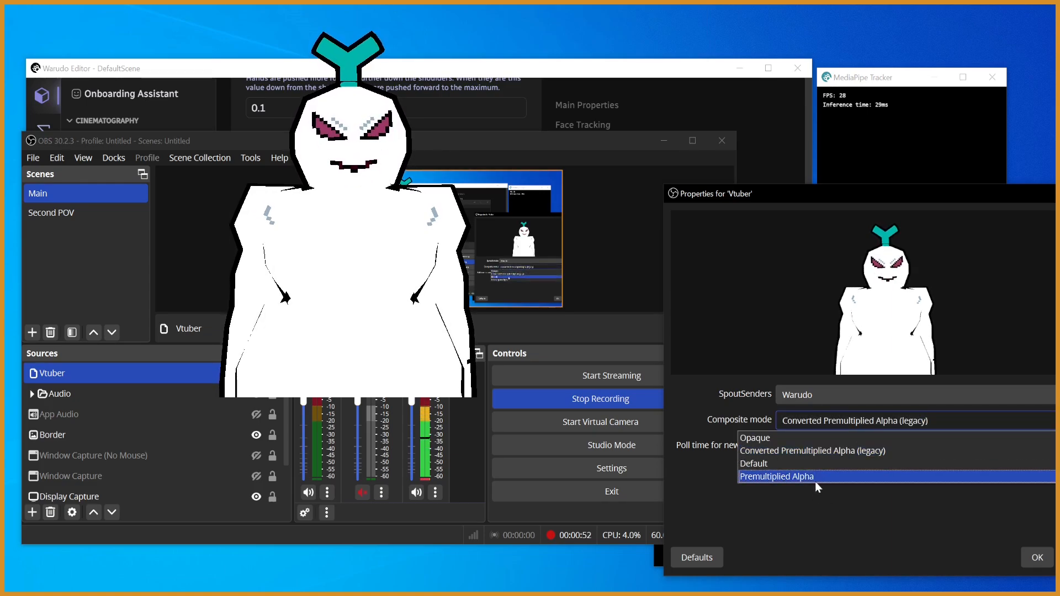
{"action": "left_click", "coordinate": [795, 477]}
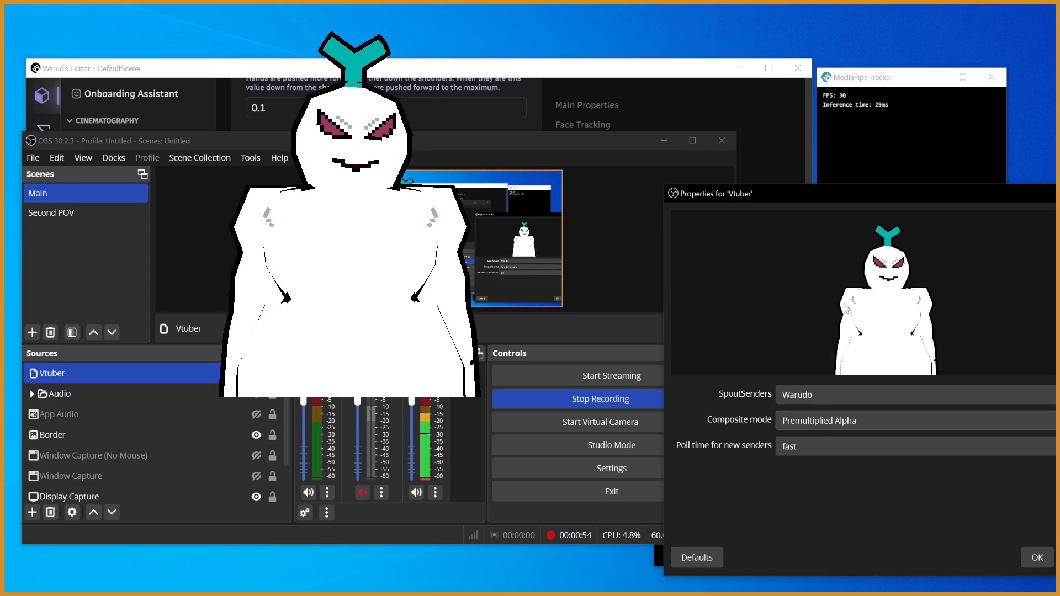
{"action": "left_click", "coordinate": [837, 427]}
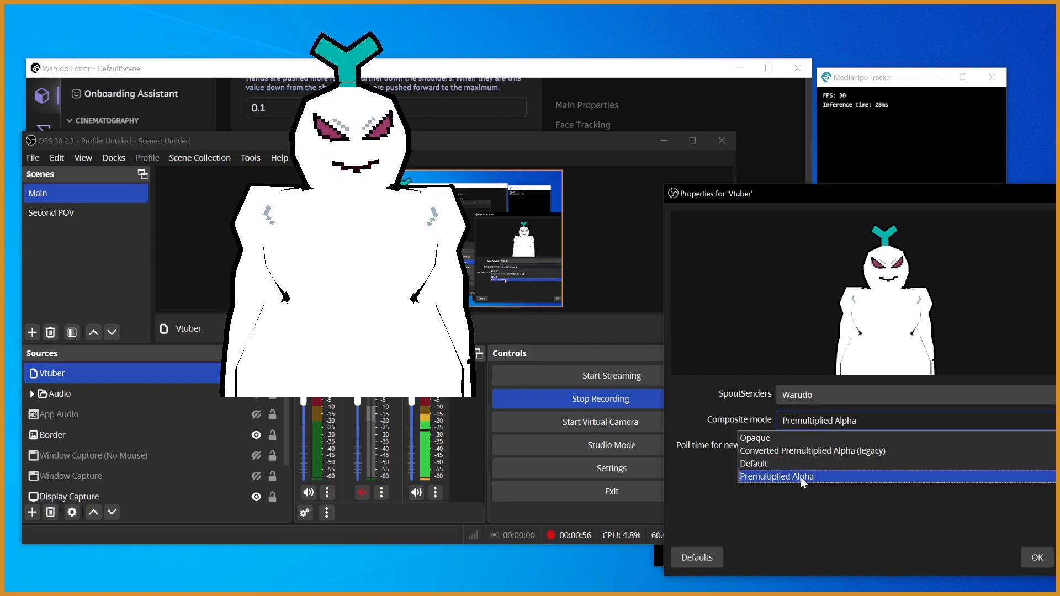
{"action": "left_click", "coordinate": [803, 478]}
{"action": "left_click_drag", "start_coordinate": [873, 192], "coordinate": [760, 131]}
{"action": "left_click", "coordinate": [760, 334]}
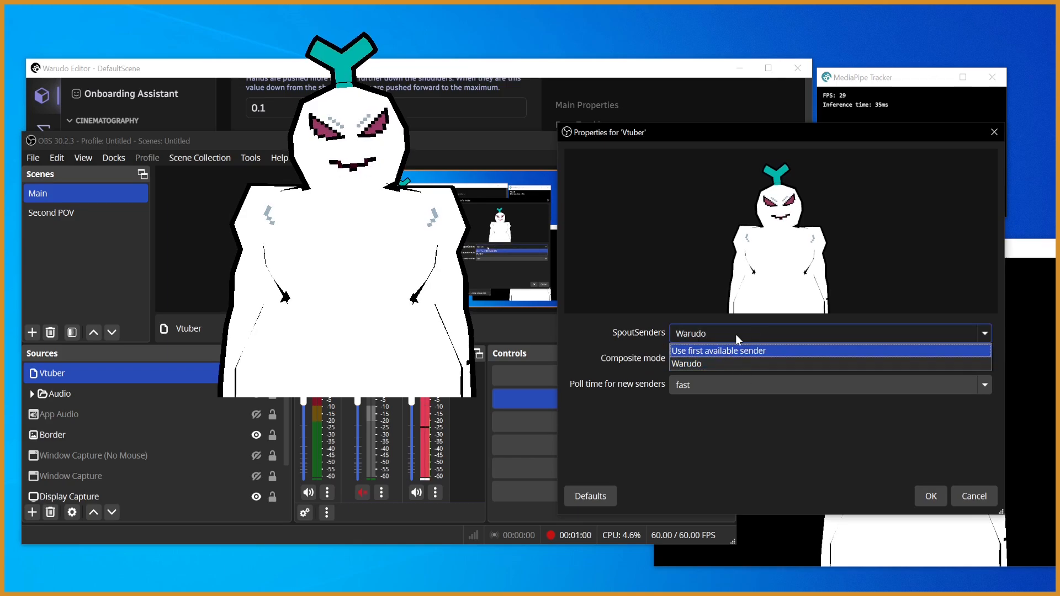
{"action": "left_click", "coordinate": [756, 363]}
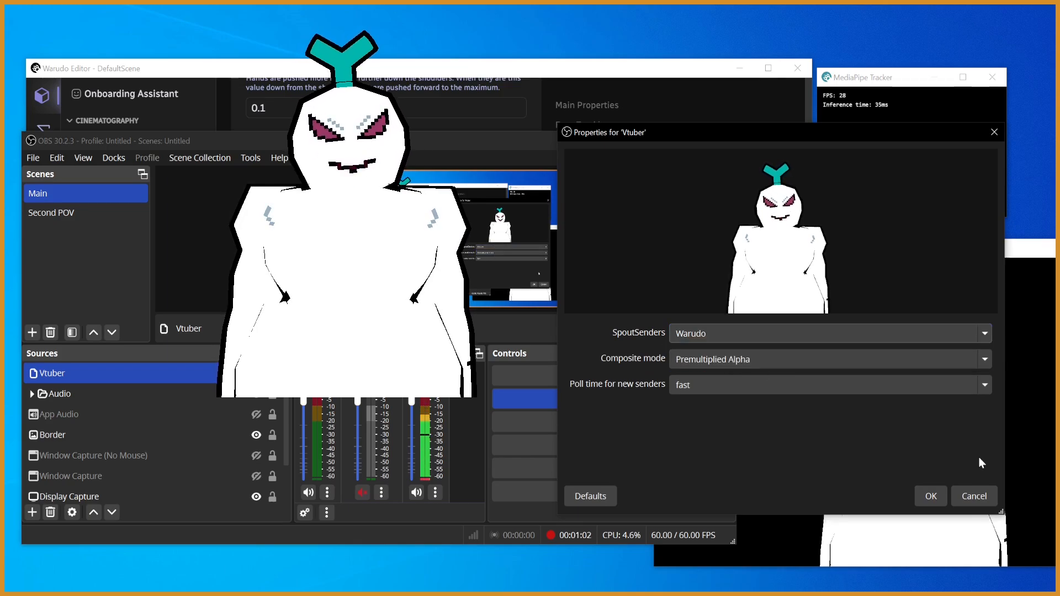
{"action": "left_click", "coordinate": [931, 496]}
- Unlock the preview, shrink the Vtuber source to about 970 × 546 px and place it near the canvas's lower-left area
{"action": "right_click", "coordinate": [402, 237]}
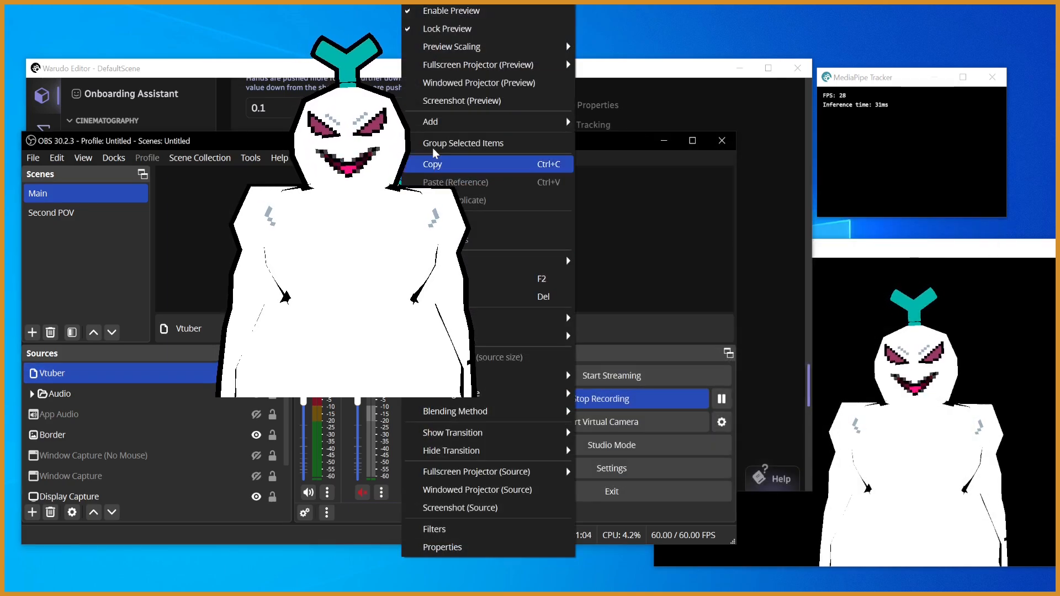
{"action": "left_click", "coordinate": [463, 29]}
{"action": "left_click_drag", "start_coordinate": [427, 217], "coordinate": [385, 261]}
{"action": "left_click_drag", "start_coordinate": [443, 216], "coordinate": [391, 256]}
- Open the transform settings of the Vtuber source and crop 100 px off its bottom
{"action": "right_click", "coordinate": [391, 257]}
{"action": "mouse_move", "coordinate": [485, 336]}
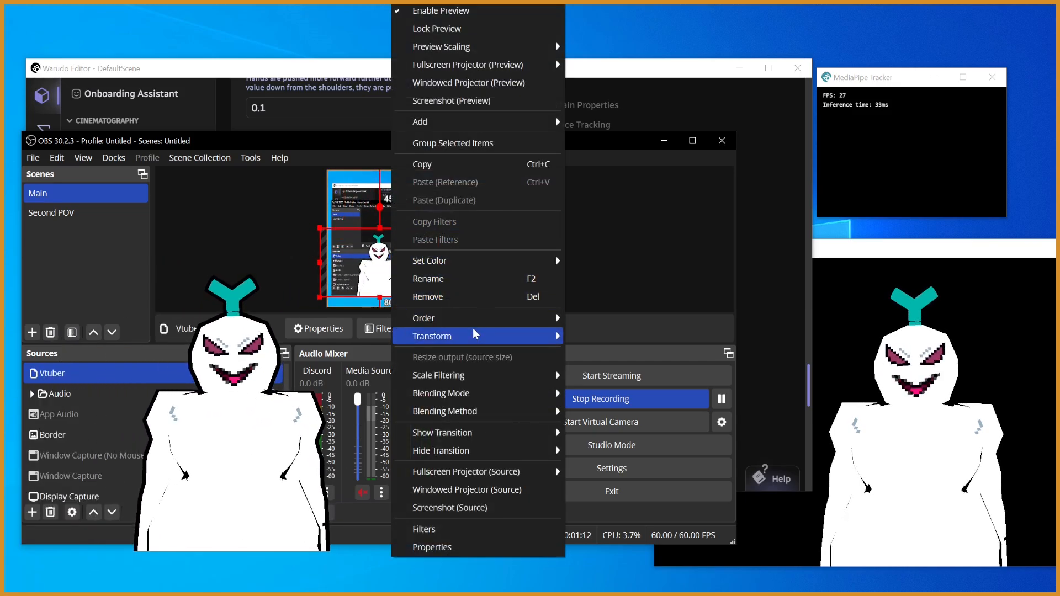
{"action": "left_click", "coordinate": [608, 336]}
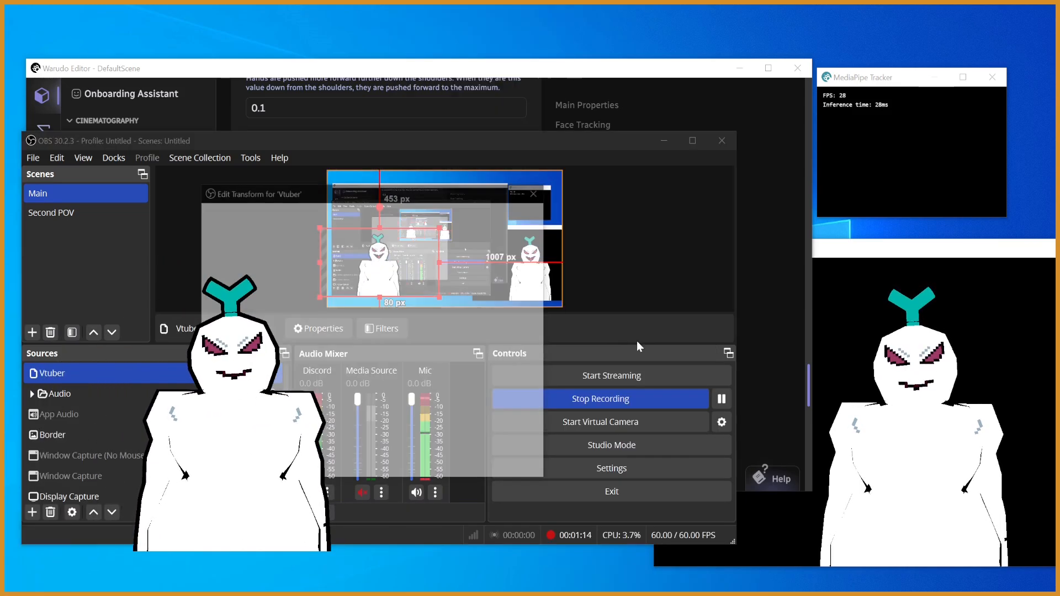
{"action": "left_click_drag", "start_coordinate": [733, 136], "coordinate": [737, 109]}
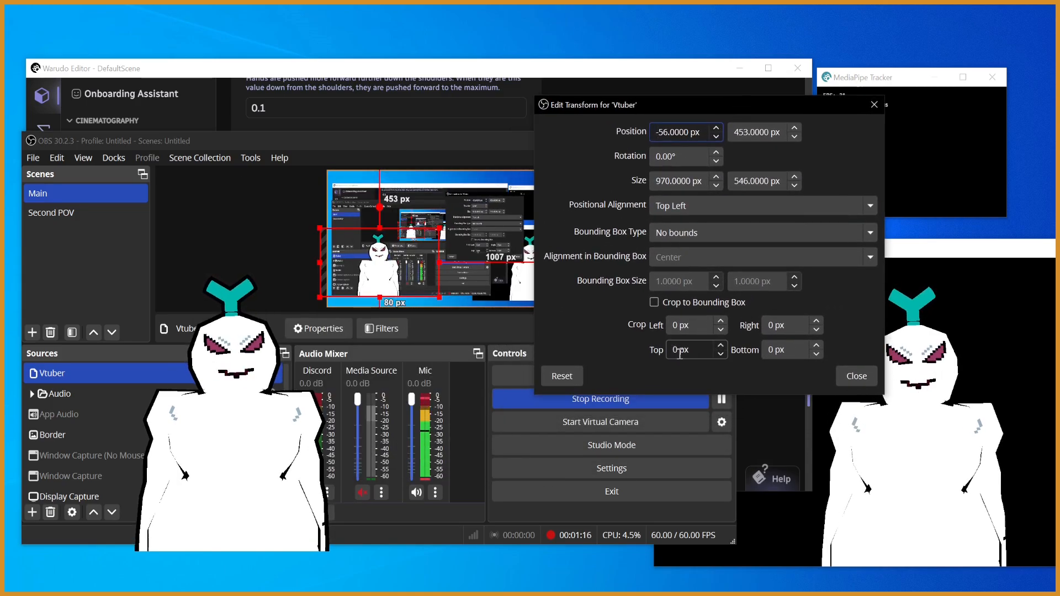
{"action": "double_click", "coordinate": [778, 357]}
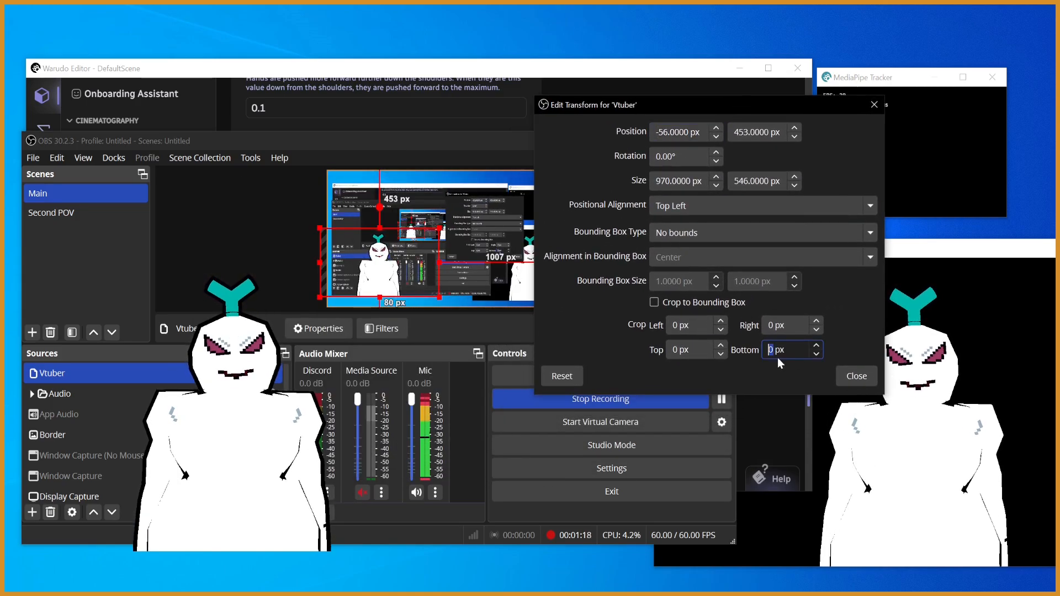
{"action": "type", "text": "20"}
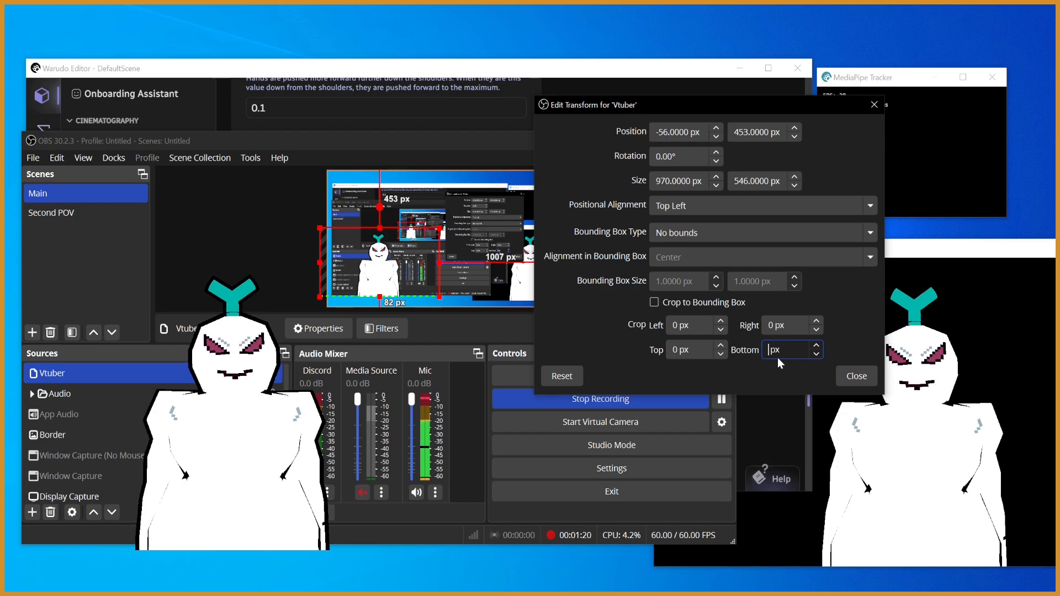
{"action": "type", "text": "80"}
{"action": "type", "text": "100"}
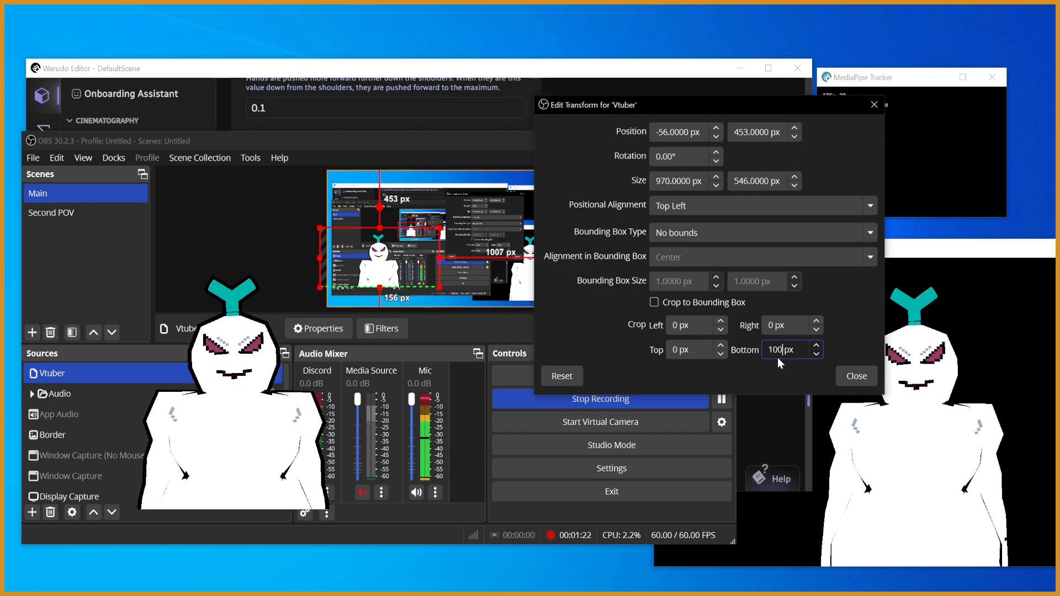
- Try larger bottom crops of 130 px and up to 160 px on the Vtuber source
{"action": "key", "text": "BackSpace"}
{"action": "key", "text": "BackSpace"}
{"action": "key", "text": "BackSpace"}
{"action": "type", "text": "13"}
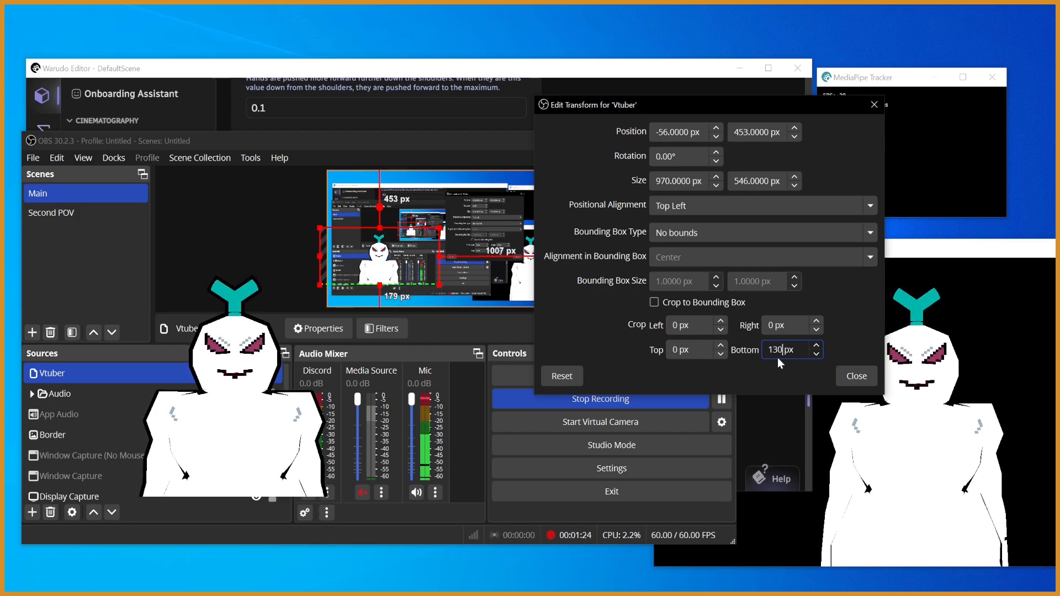
{"action": "type", "text": "50"}
{"action": "key", "text": "BackSpace"}
{"action": "key", "text": "BackSpace"}
{"action": "type", "text": "60"}
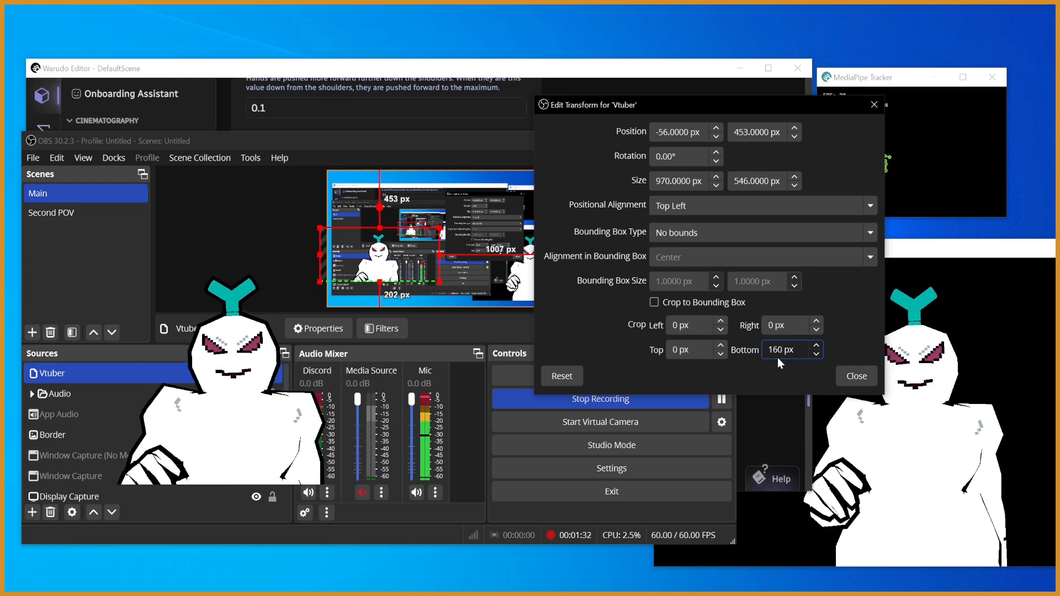
- Set the Vtuber source's bottom crop to 150 px and close the transform settings
{"action": "key", "text": "BackSpace"}
{"action": "key", "text": "BackSpace"}
{"action": "type", "text": "50"}
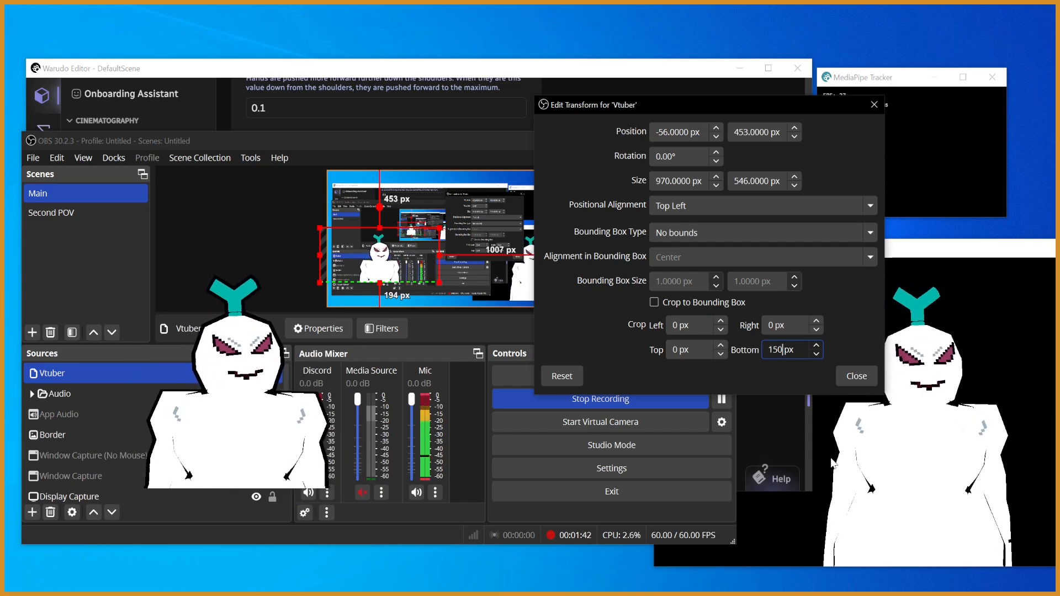
{"action": "left_click", "coordinate": [852, 374]}
- Move the cropped avatar into the canvas's lower-left corner and reorder the Vtuber source directly below Border
{"action": "left_click_drag", "start_coordinate": [380, 271], "coordinate": [366, 280]}
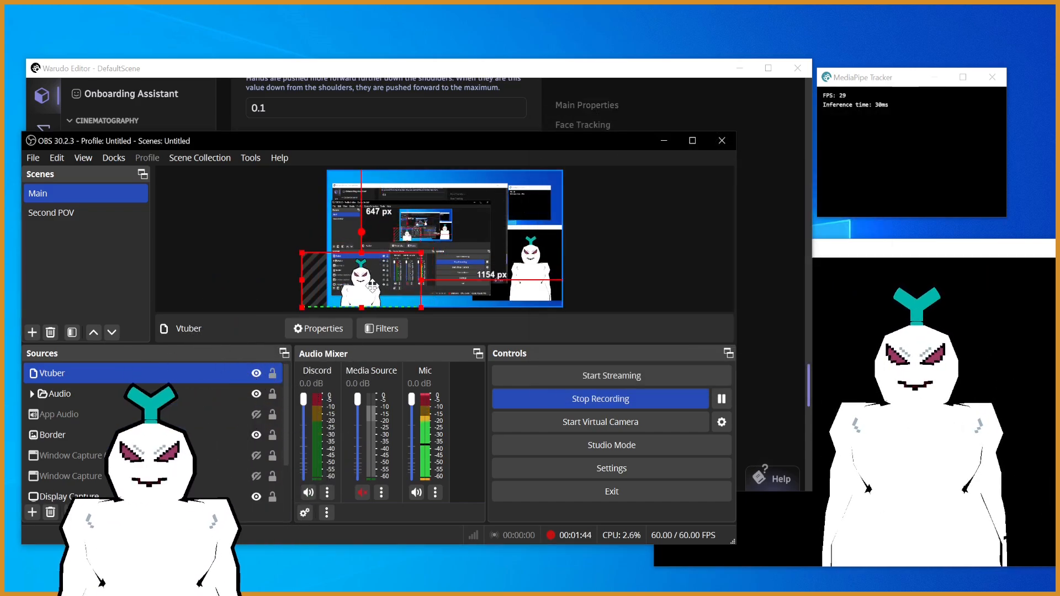
{"action": "left_click", "coordinate": [636, 244]}
{"action": "left_click", "coordinate": [193, 379]}
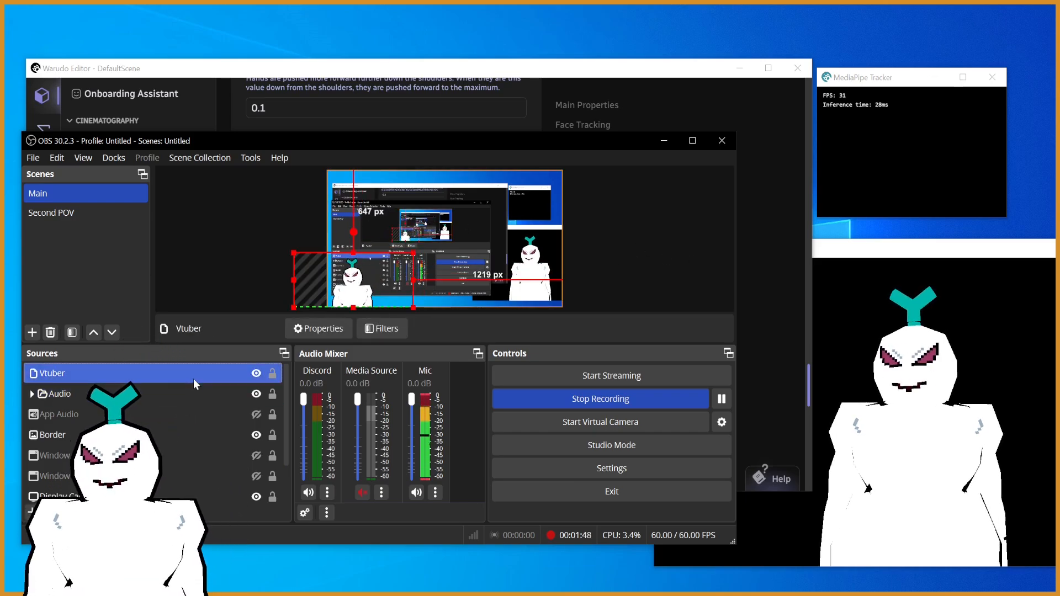
{"action": "left_click_drag", "start_coordinate": [193, 379], "coordinate": [191, 436]}
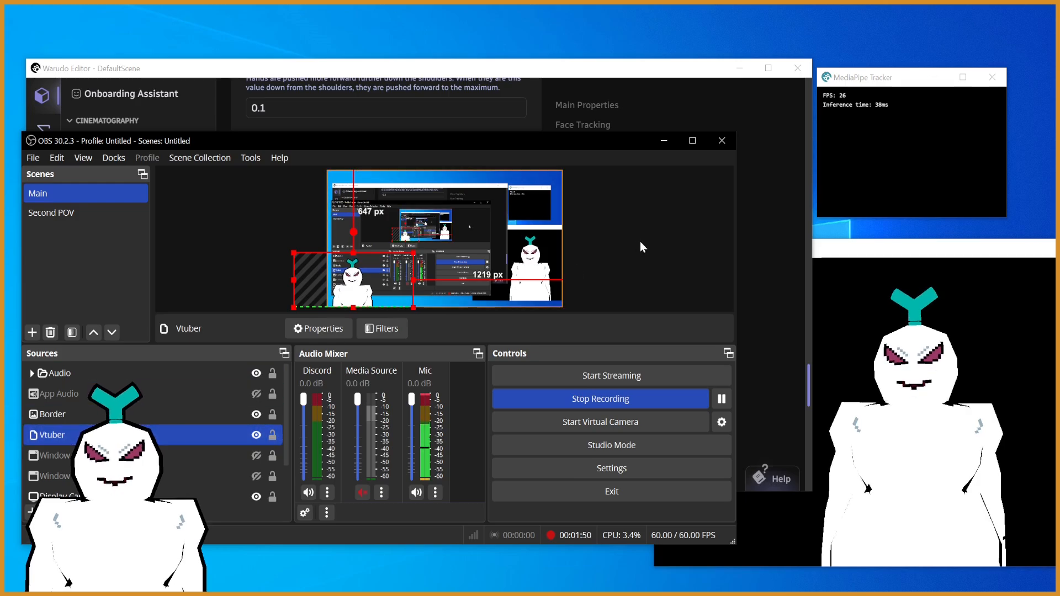
{"action": "left_click", "coordinate": [640, 241]}
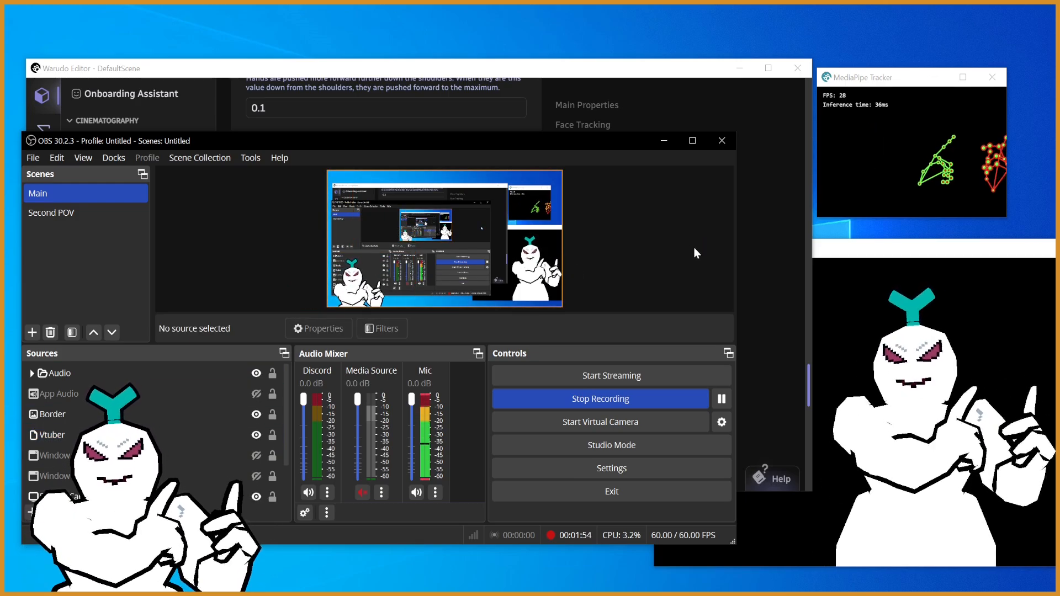
- Switch to the Warudo Editor and set Launch Editor On Start to No in its general settings
{"action": "left_click_drag", "start_coordinate": [973, 254], "coordinate": [704, 221]}
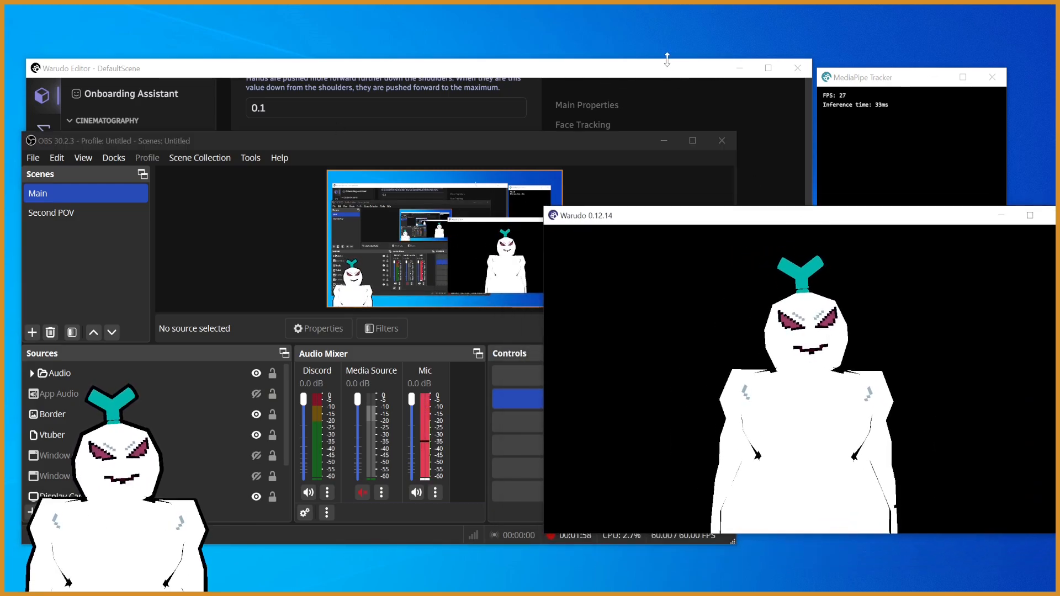
{"action": "left_click", "coordinate": [669, 64]}
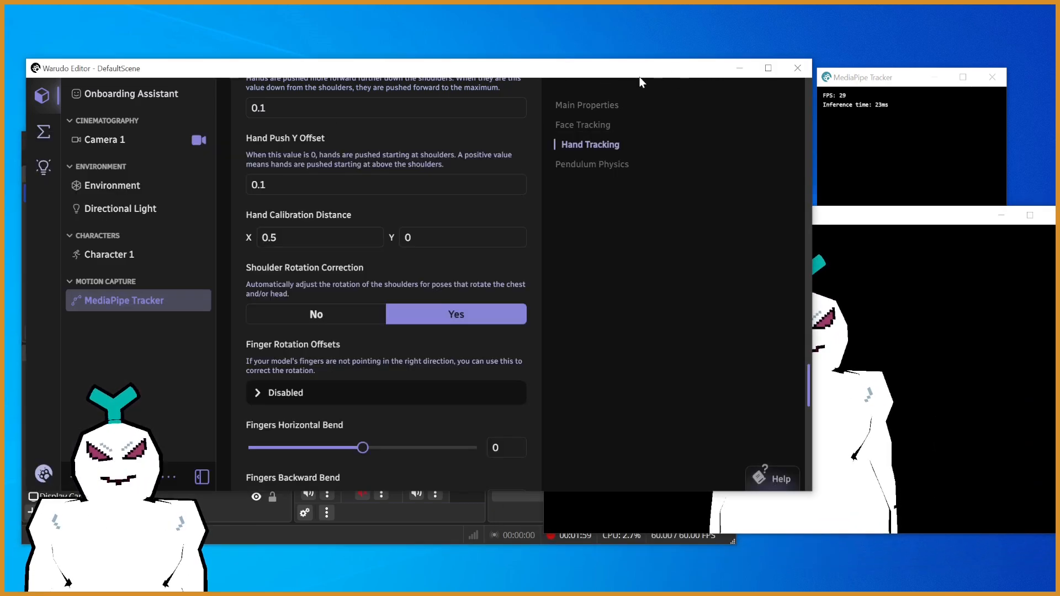
{"action": "left_click", "coordinate": [44, 474]}
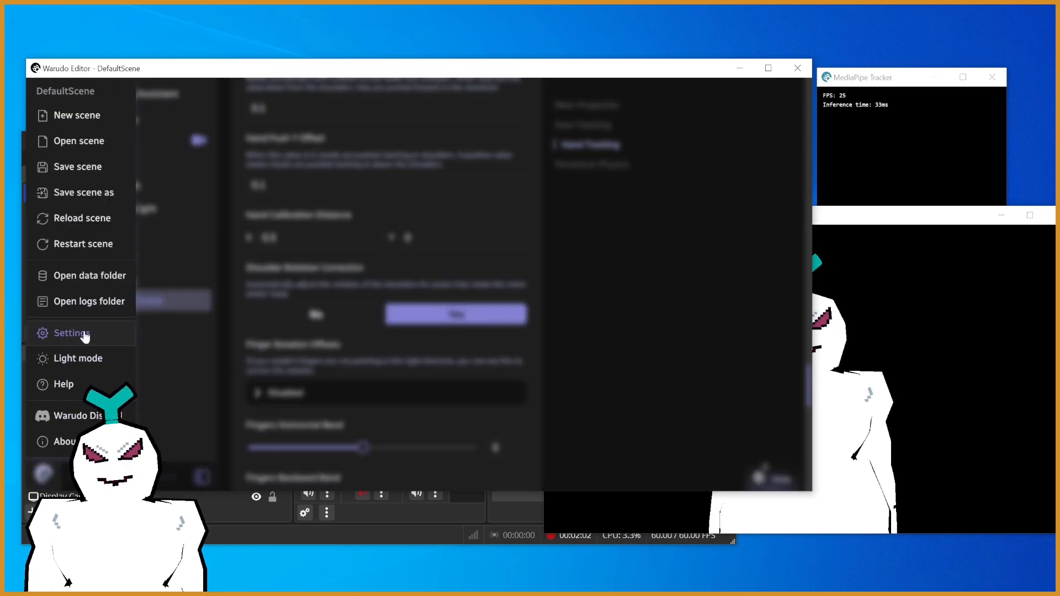
{"action": "left_click", "coordinate": [85, 334]}
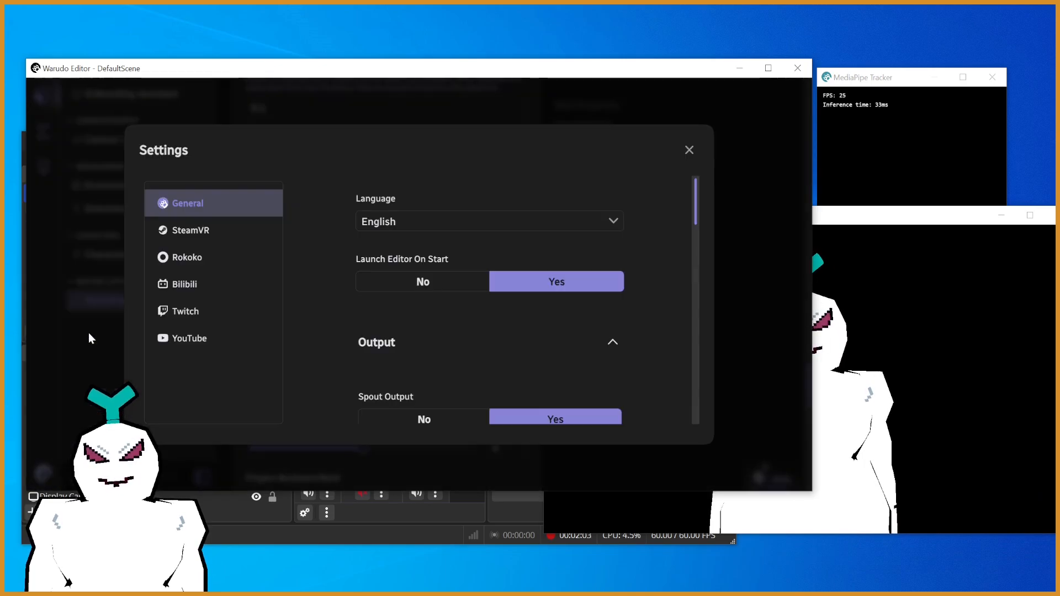
{"action": "left_click", "coordinate": [399, 286]}
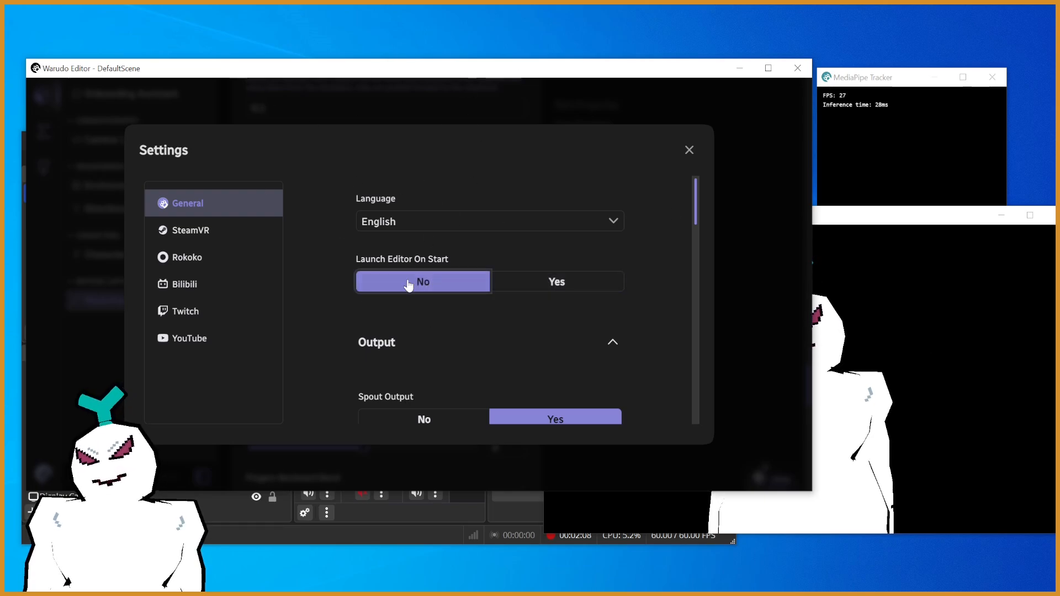
- Close the Warudo Editor, relaunch it from the Warudo avatar window, and move the editor aside
{"action": "left_click", "coordinate": [982, 339]}
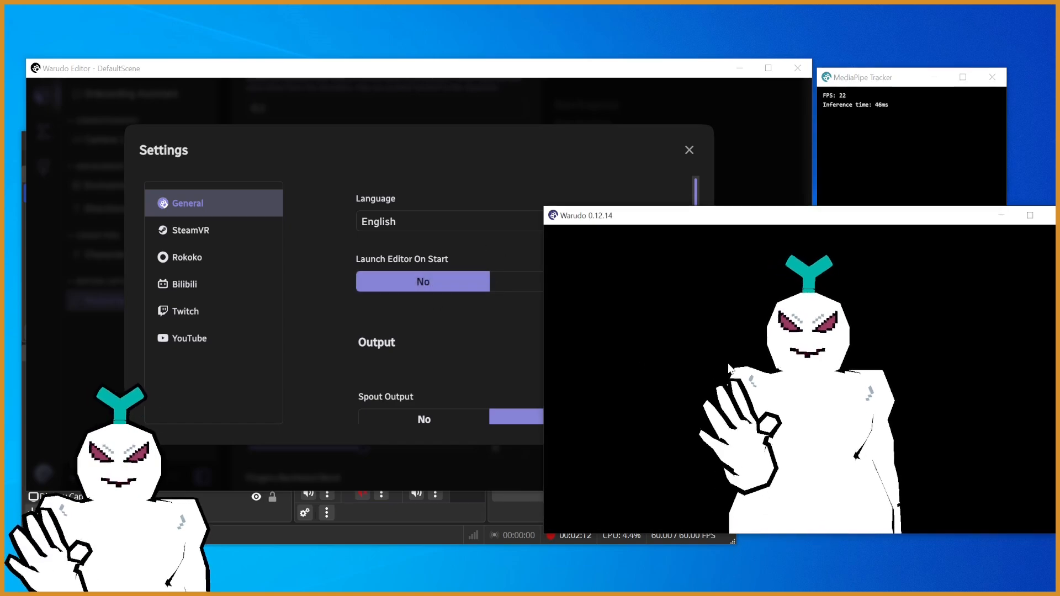
{"action": "left_click", "coordinate": [593, 152]}
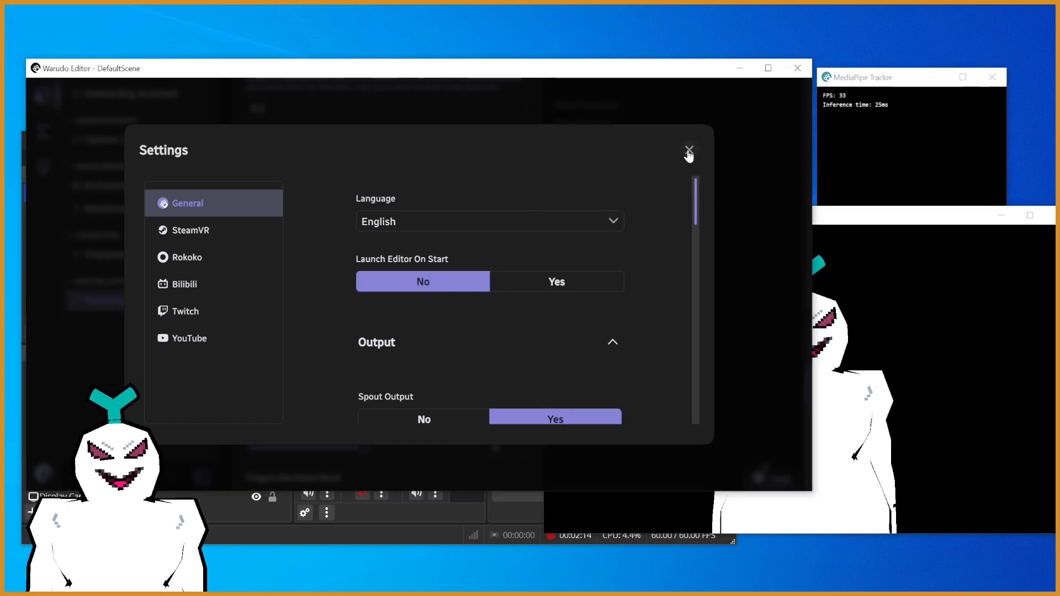
{"action": "left_click", "coordinate": [797, 67]}
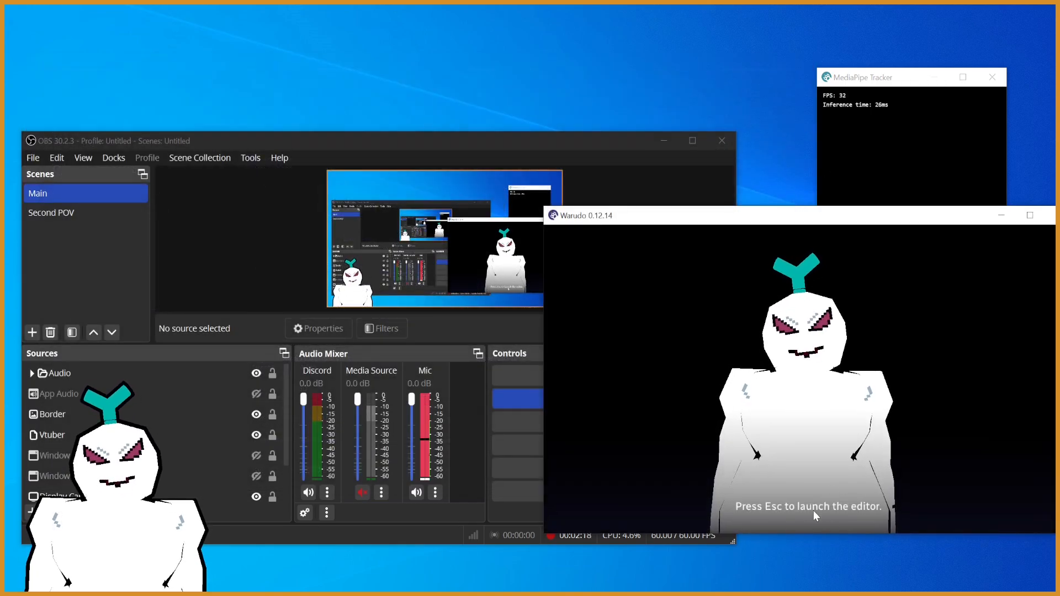
{"action": "key", "text": "Escape"}
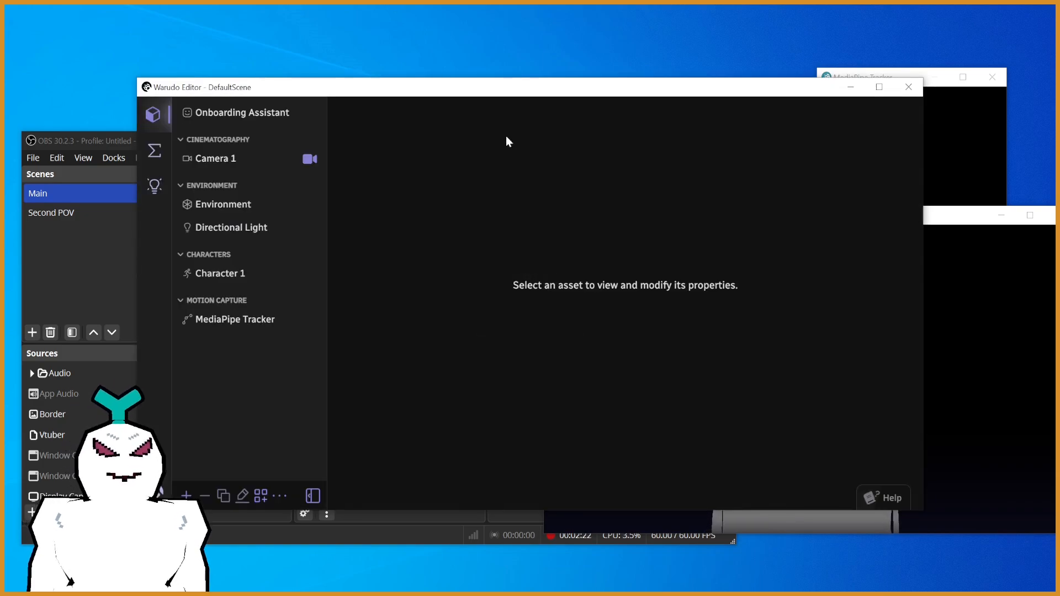
{"action": "left_click_drag", "start_coordinate": [533, 91], "coordinate": [628, 82]}
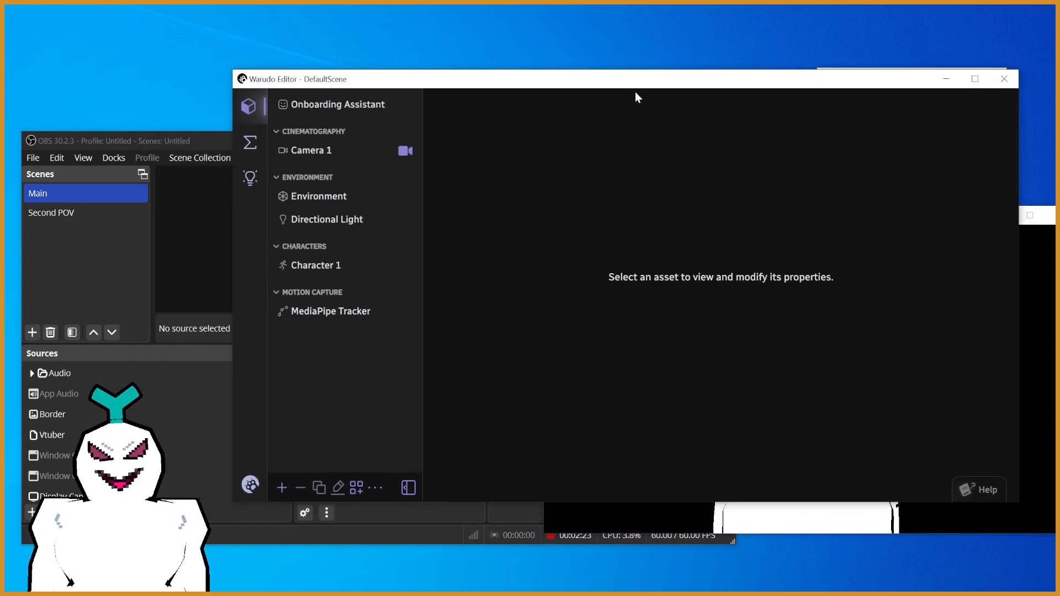
- In Warudo's graphics settings, set the window width to 960 and height to 480 with Fixed Window Size enabled
{"action": "left_click", "coordinate": [247, 485]}
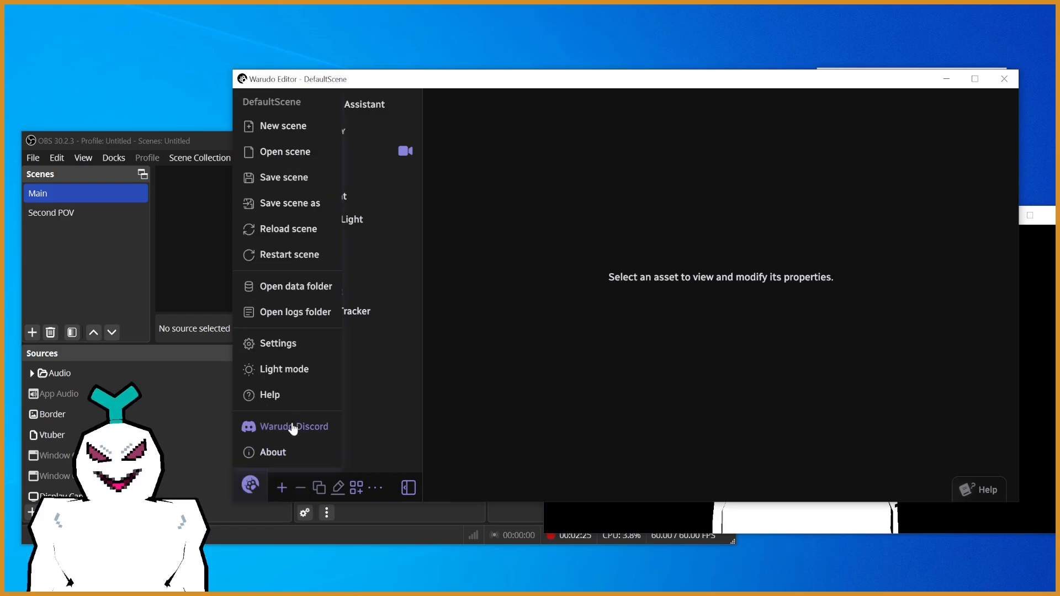
{"action": "left_click", "coordinate": [278, 346]}
{"action": "left_click_drag", "start_coordinate": [903, 218], "coordinate": [902, 287]}
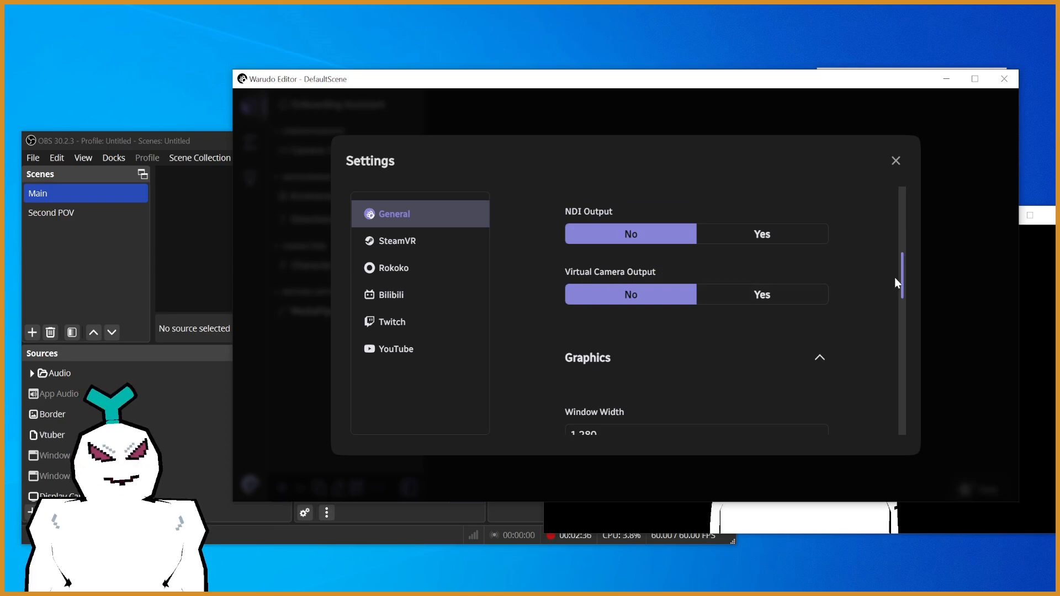
{"action": "left_click_drag", "start_coordinate": [901, 284], "coordinate": [897, 322]}
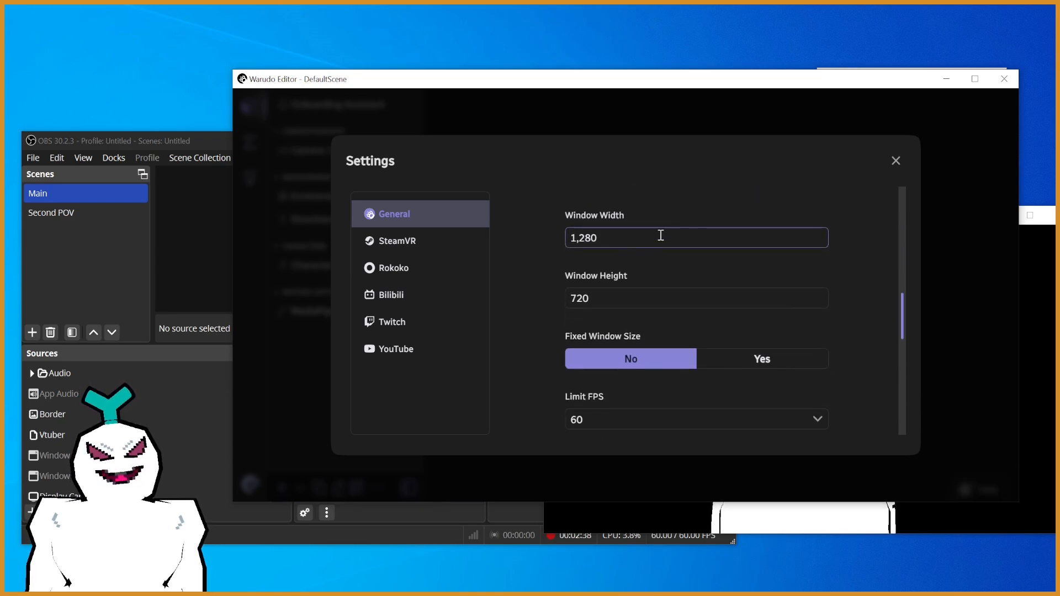
{"action": "left_click", "coordinate": [745, 362]}
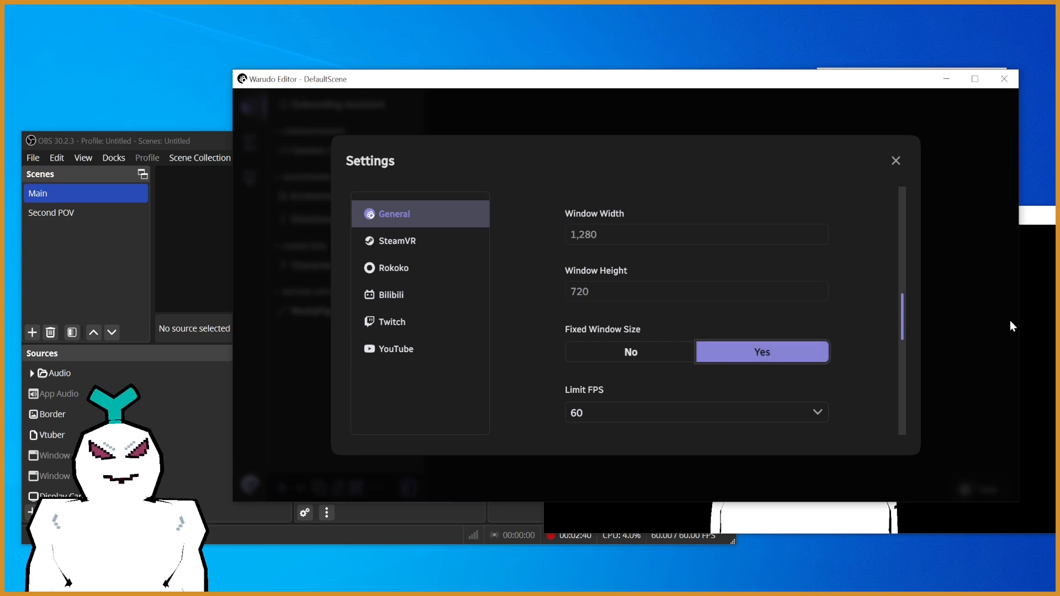
{"action": "left_click", "coordinate": [626, 356]}
{"action": "left_click", "coordinate": [613, 232]}
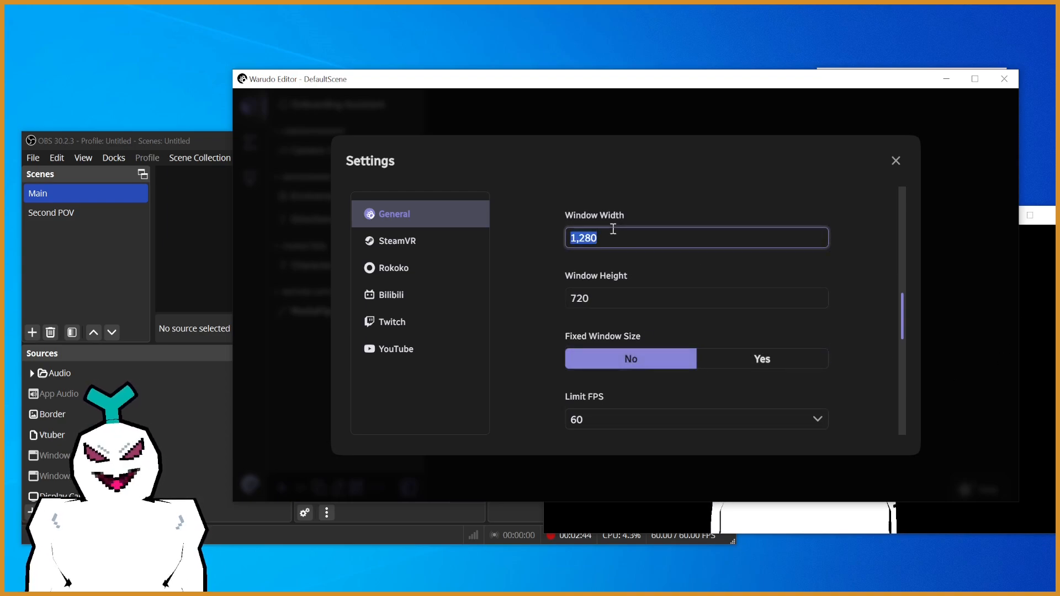
{"action": "left_click", "coordinate": [651, 307]}
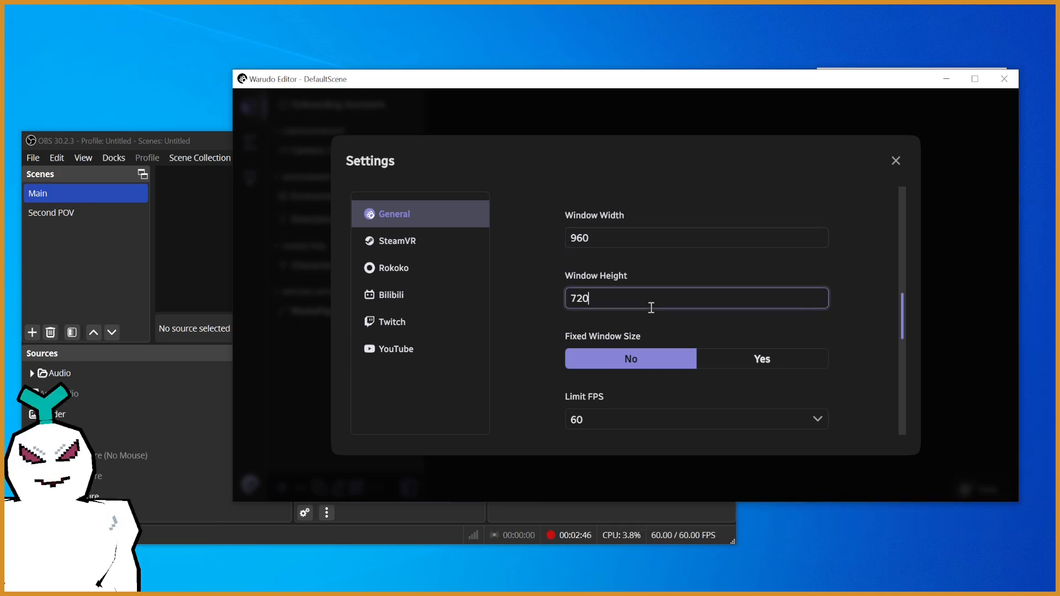
{"action": "left_click", "coordinate": [745, 361]}
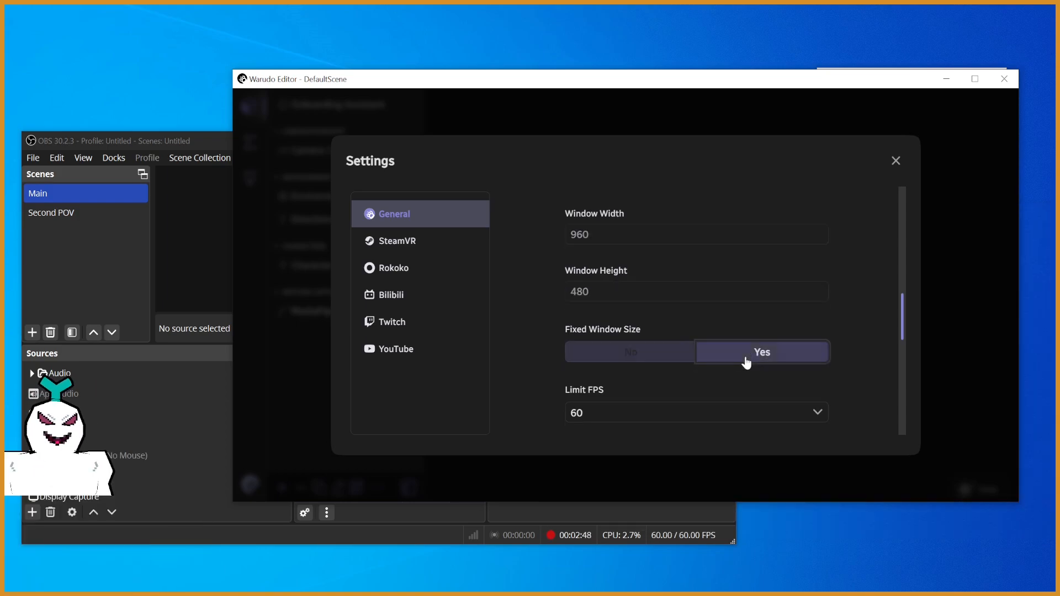
- Switch to OBS and rescale and reposition the Vtuber source along the canvas's bottom edge, leaving about 516 px above it
{"action": "left_click", "coordinate": [222, 244]}
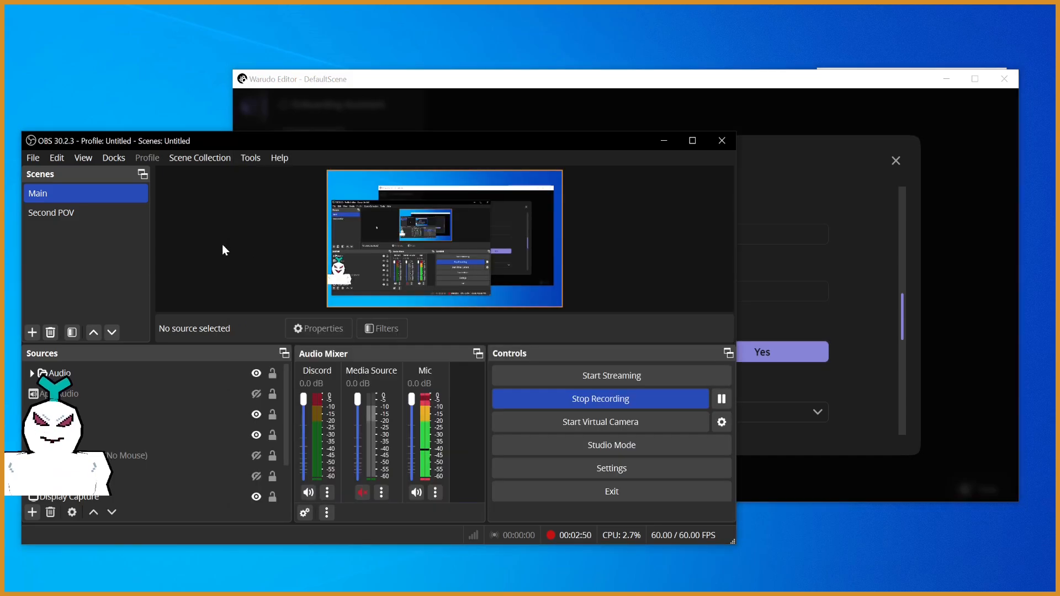
{"action": "left_click", "coordinate": [384, 284]}
{"action": "left_click_drag", "start_coordinate": [340, 281], "coordinate": [372, 264]}
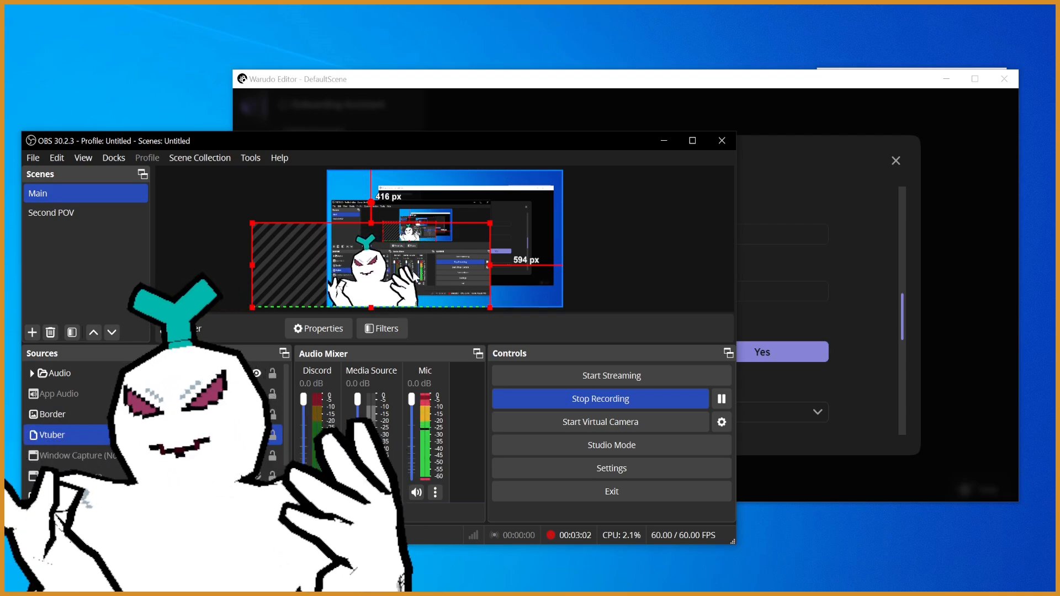
{"action": "left_click_drag", "start_coordinate": [375, 285], "coordinate": [386, 285]}
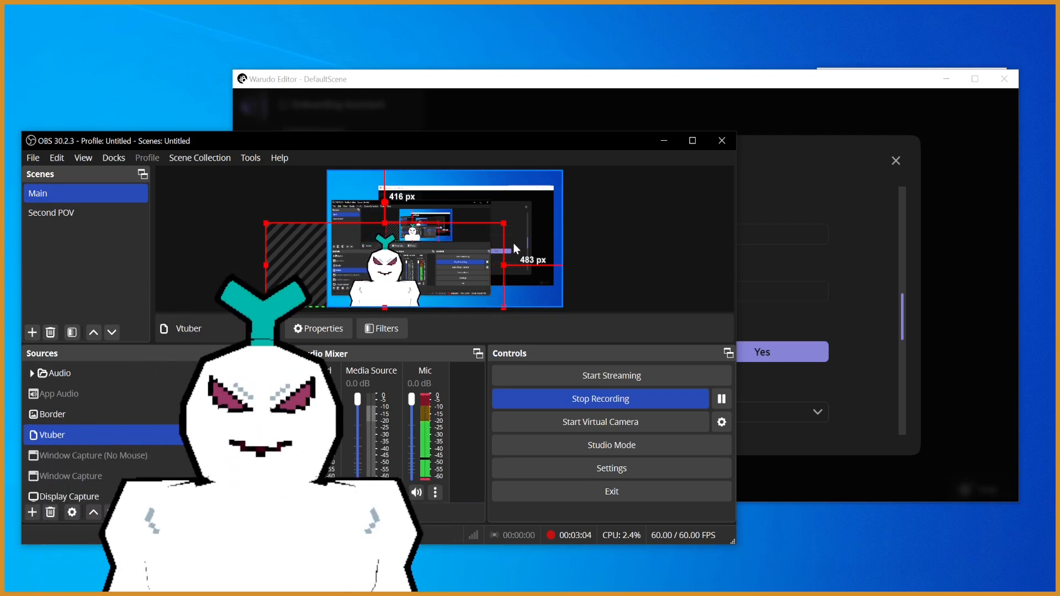
{"action": "left_click_drag", "start_coordinate": [502, 224], "coordinate": [473, 239]}
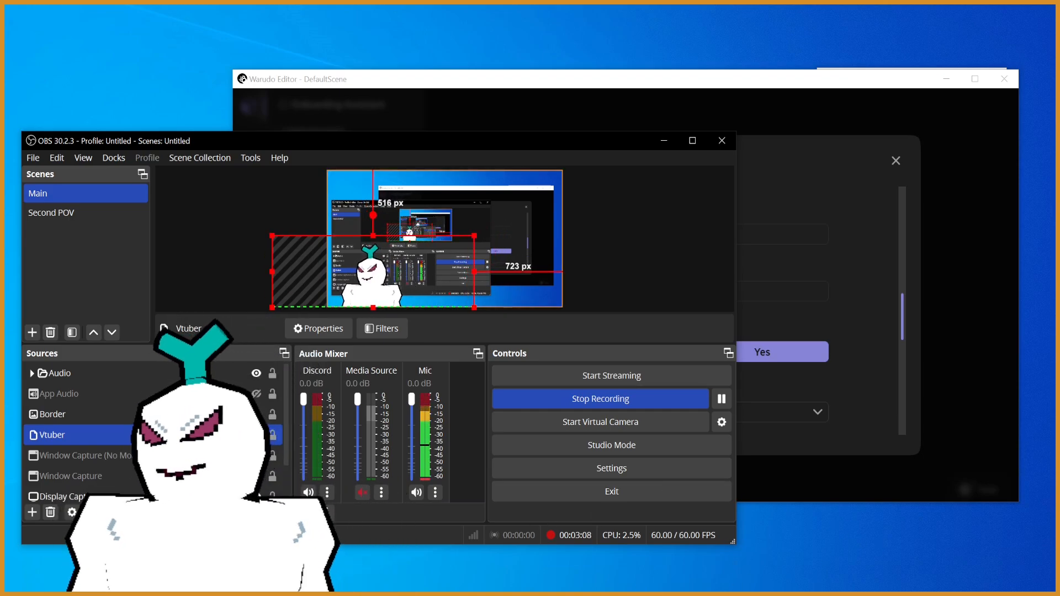
- Bring up the resized Warudo avatar window, move it aside to inspect it, and return to the editor settings
{"action": "left_click", "coordinate": [538, 115]}
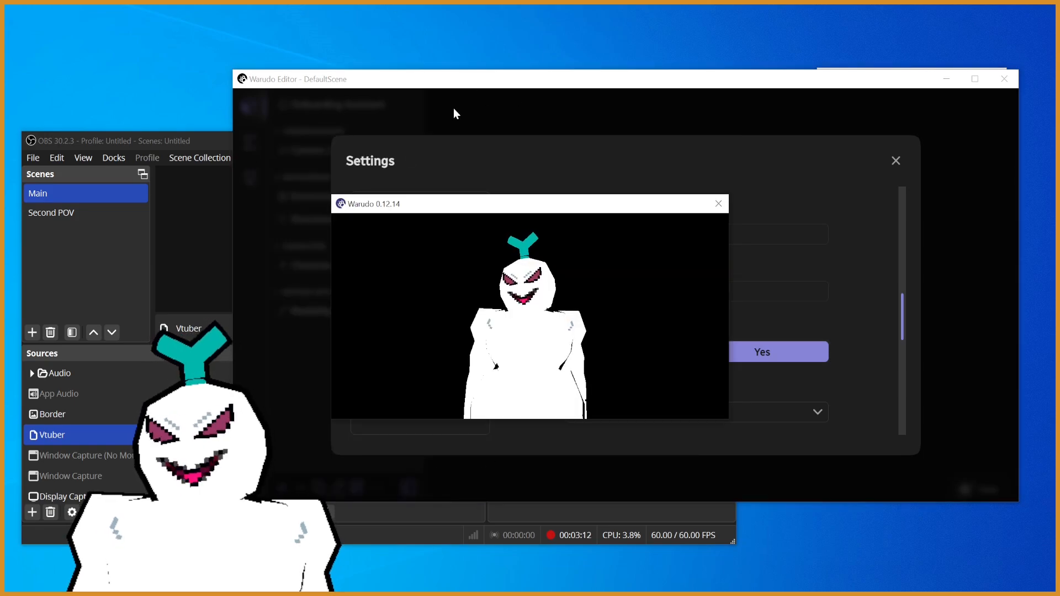
{"action": "left_click_drag", "start_coordinate": [474, 201], "coordinate": [717, 281]}
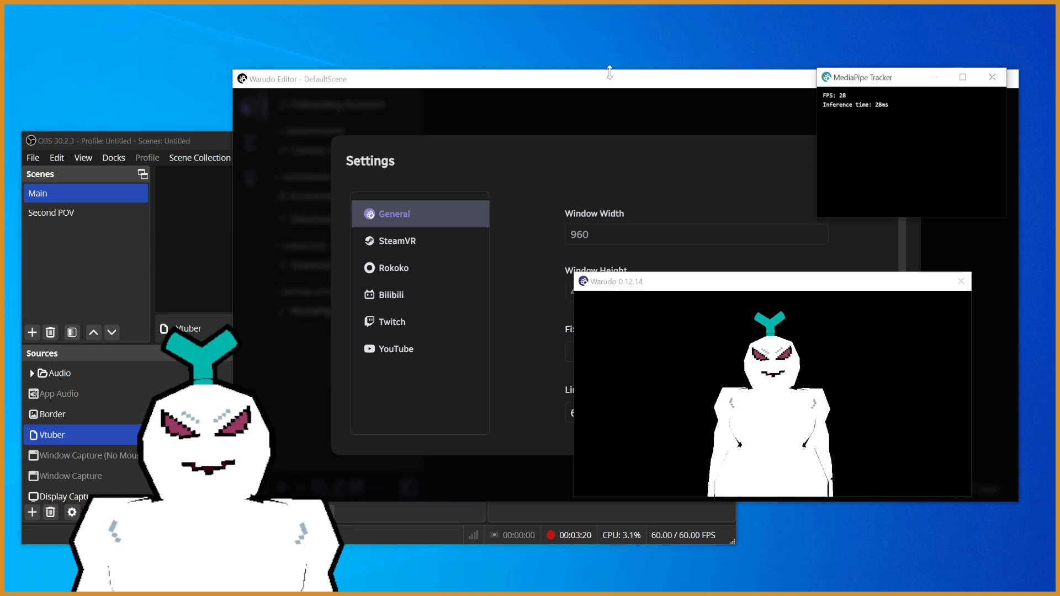
{"action": "double_click", "coordinate": [591, 89]}
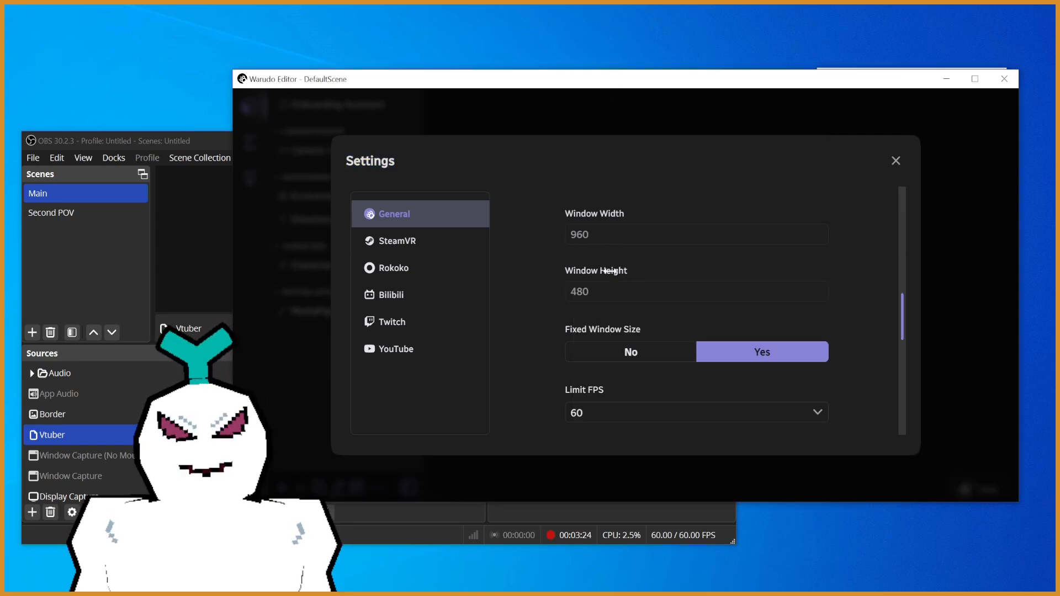
{"action": "left_click", "coordinate": [200, 147]}
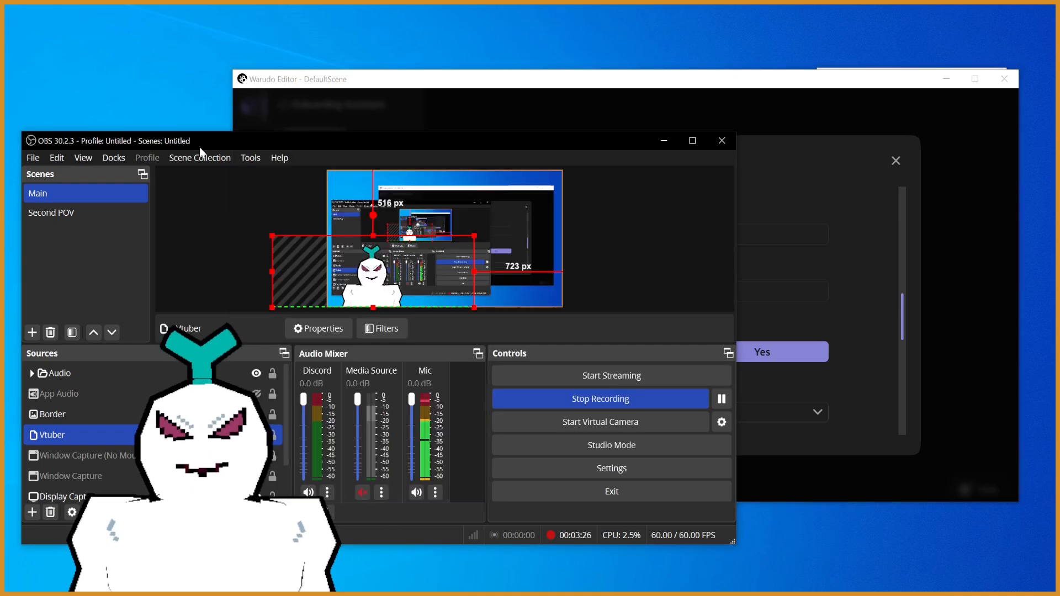
{"action": "left_click", "coordinate": [848, 263]}
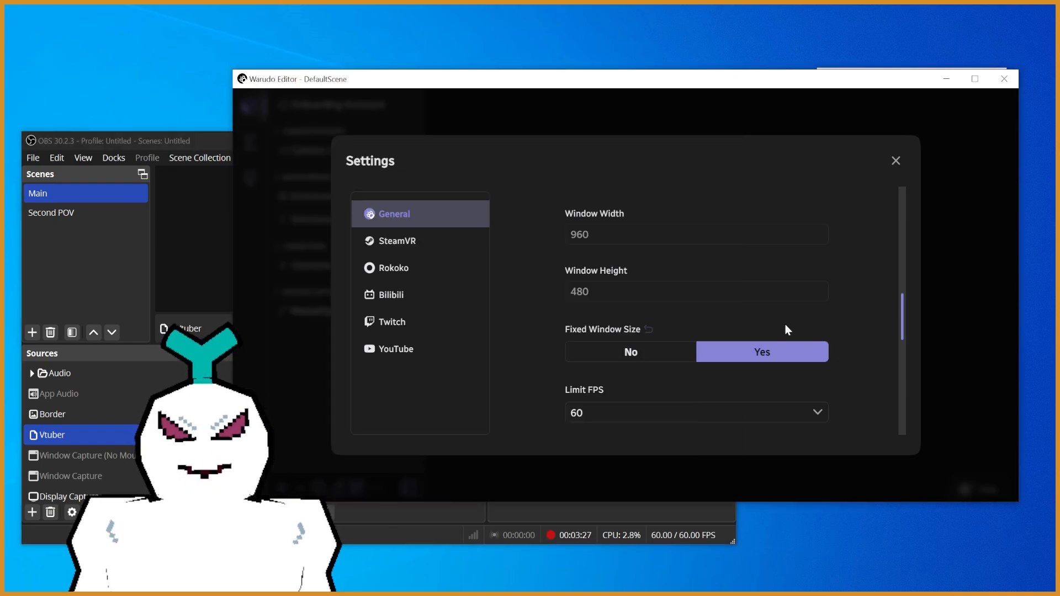
{"action": "left_click", "coordinate": [648, 355]}
{"action": "left_click", "coordinate": [635, 238]}
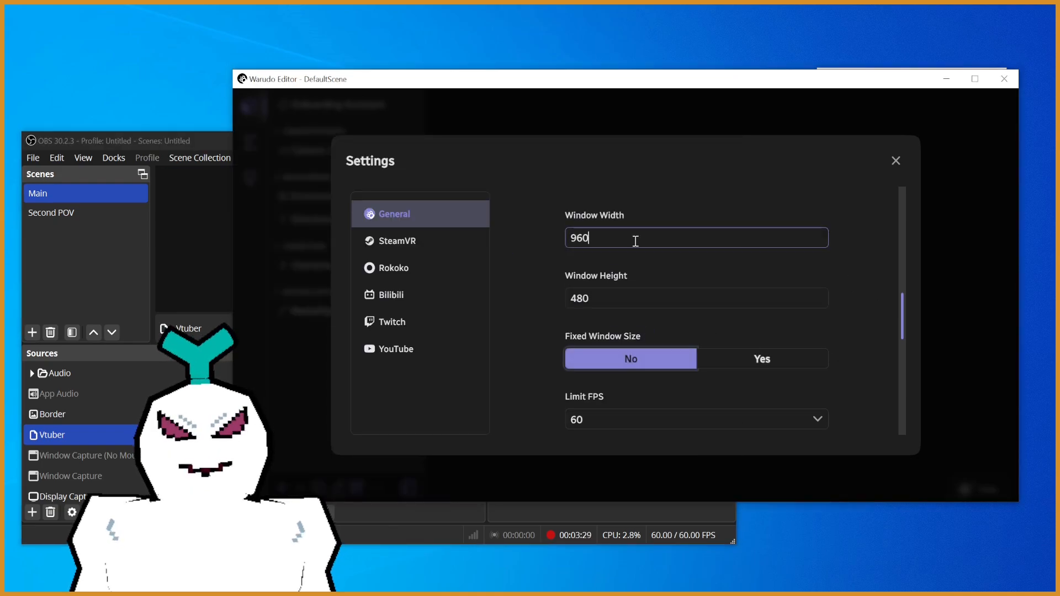
{"action": "left_click", "coordinate": [729, 357]}
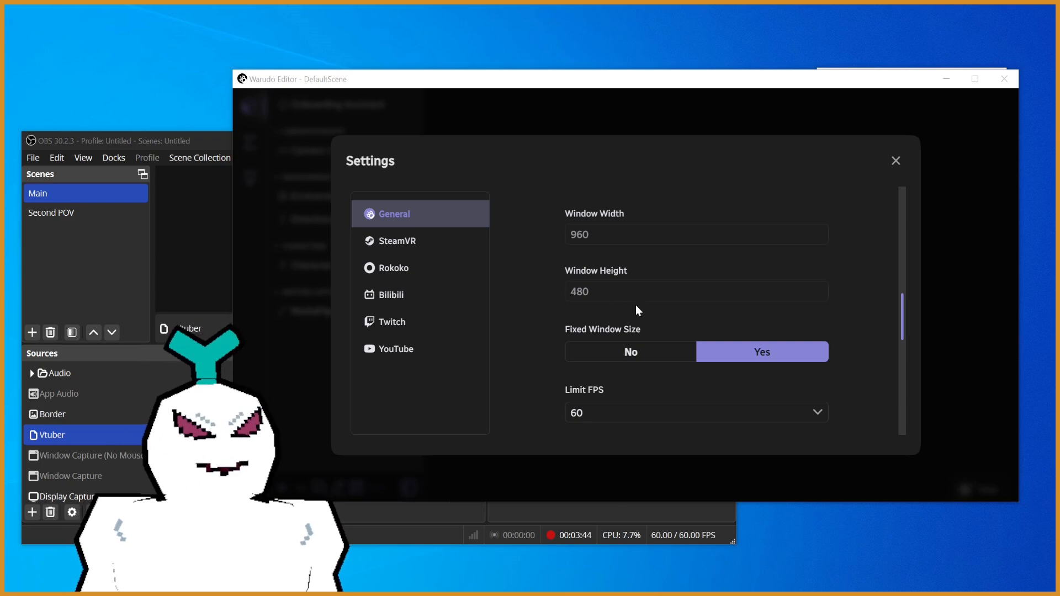
- Set Warudo's window width to 640 with Fixed Window Size enabled, and move the avatar window aside
{"action": "left_click", "coordinate": [630, 353]}
{"action": "left_click", "coordinate": [617, 238]}
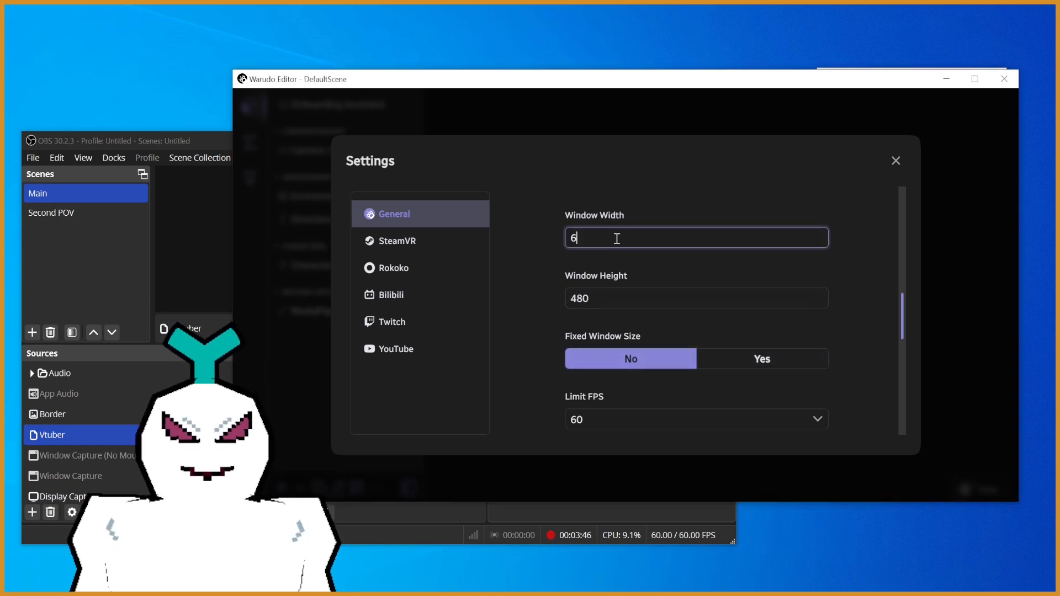
{"action": "left_click", "coordinate": [778, 359]}
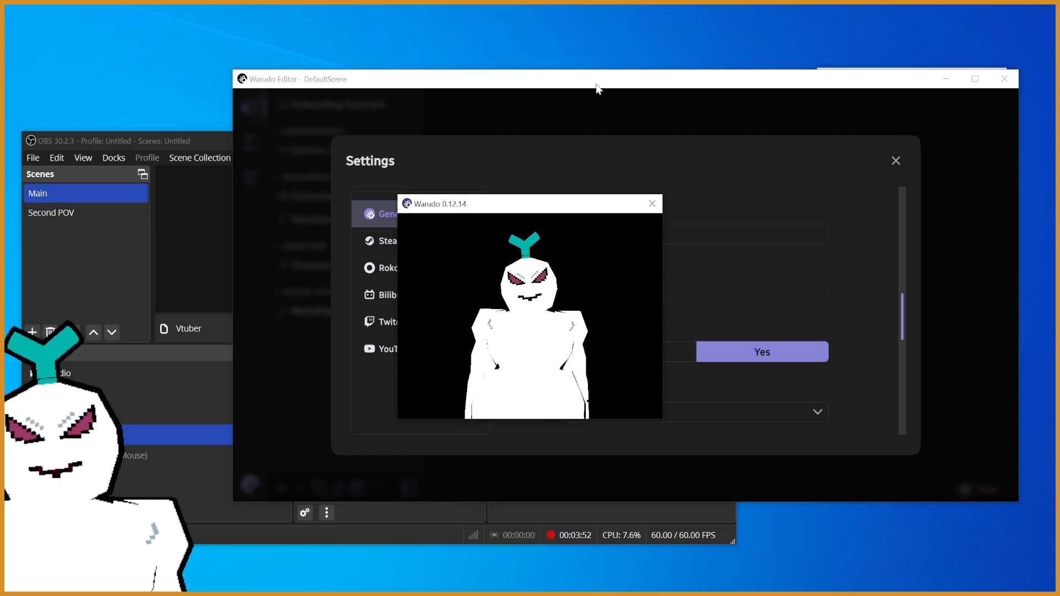
{"action": "left_click_drag", "start_coordinate": [502, 208], "coordinate": [846, 264]}
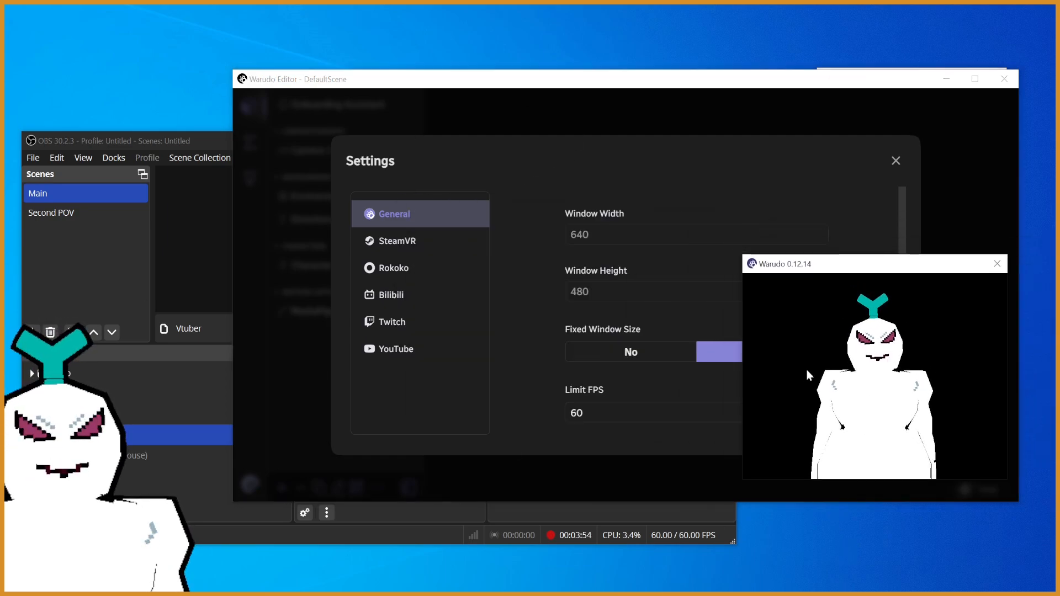
- Switch to OBS, move the Vtuber source right to about 1054 px from the canvas's right edge, and deselect it
{"action": "left_click", "coordinate": [222, 143]}
{"action": "mouse_move", "coordinate": [383, 269]}
{"action": "left_mouse_down"}
{"action": "mouse_move", "coordinate": [406, 272]}
{"action": "mouse_move", "coordinate": [395, 273]}
{"action": "left_mouse_up"}
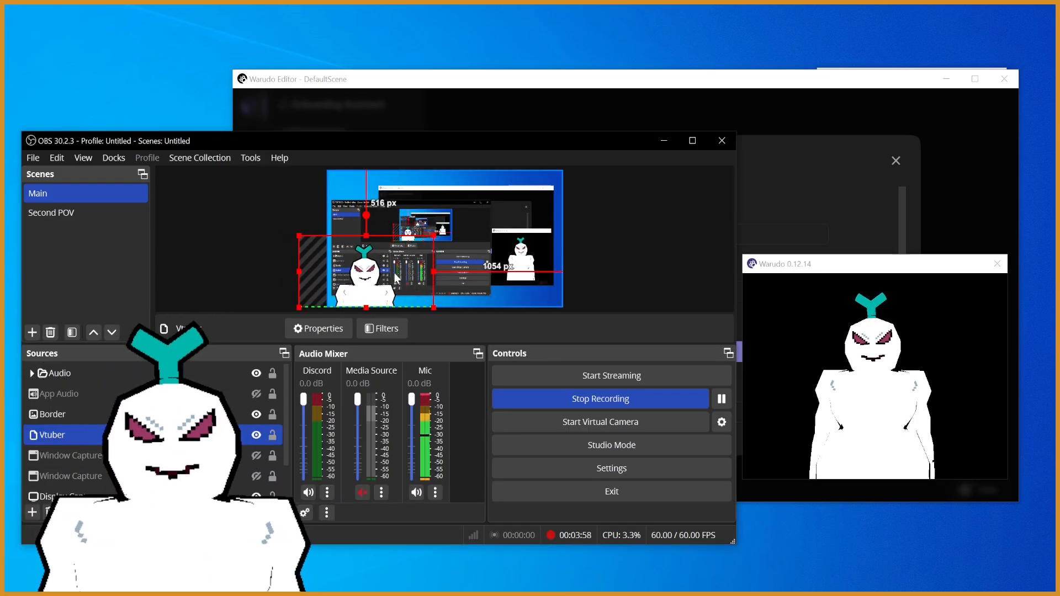
{"action": "left_click", "coordinate": [671, 250]}
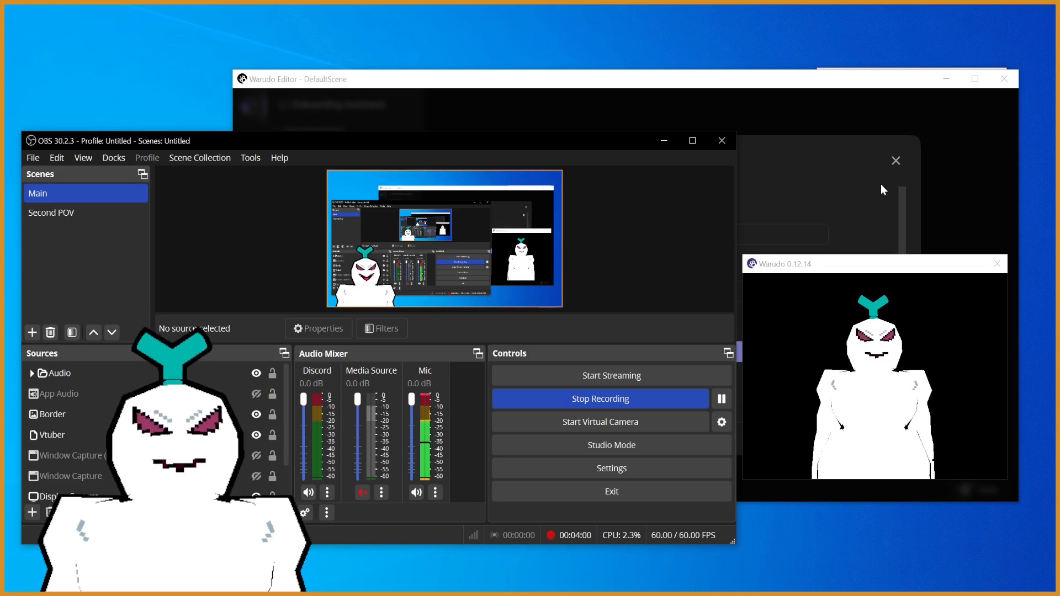
{"action": "left_click", "coordinate": [789, 92]}
{"action": "left_click", "coordinate": [202, 136]}
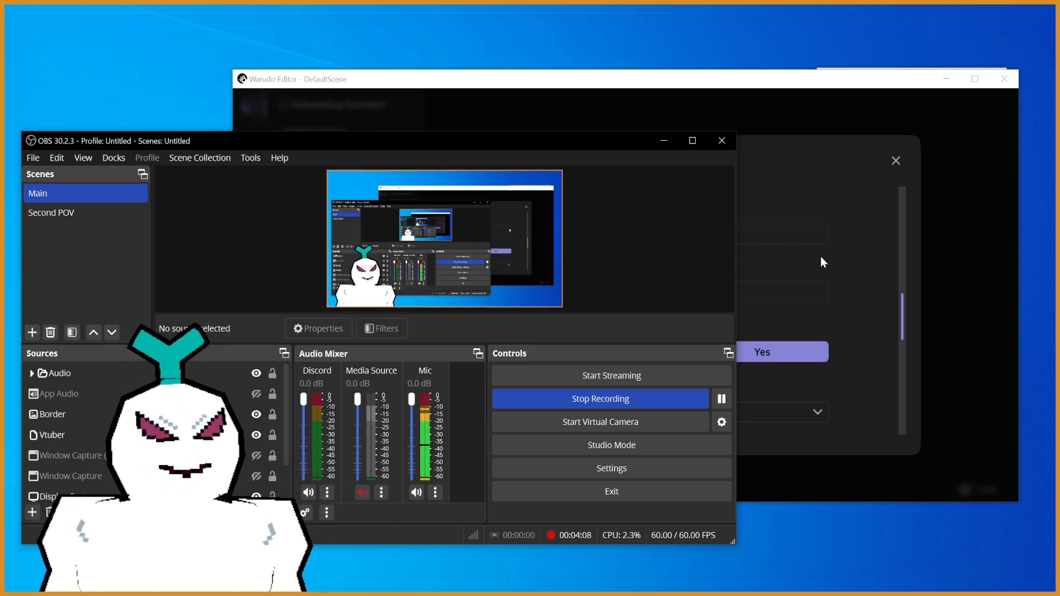
{"action": "left_click", "coordinate": [888, 292]}
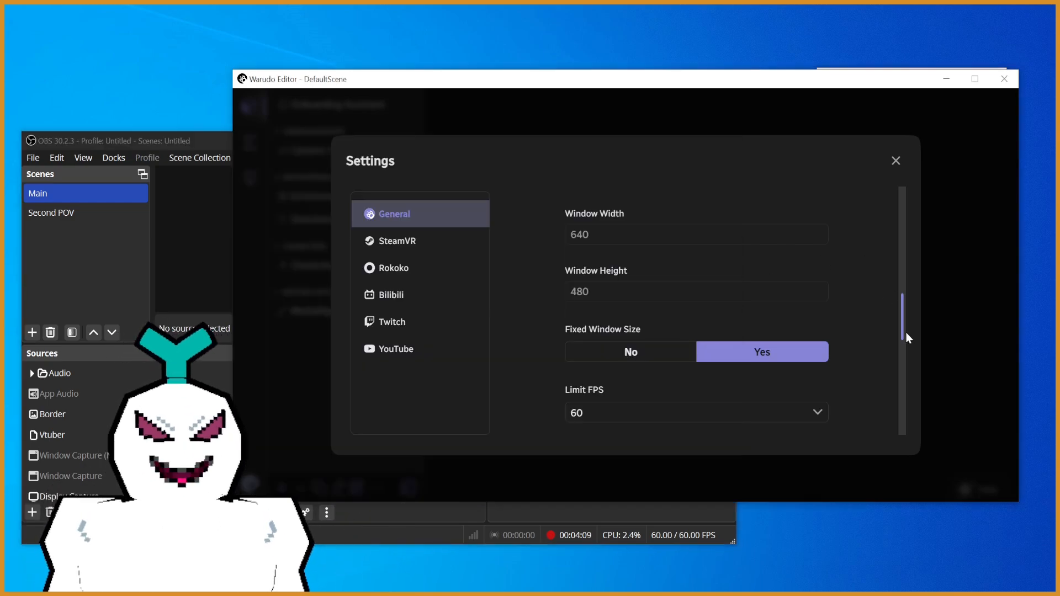
- Set Warudo's Shadow Resolution to Low and Shadow Projection to StableFit, bringing OBS forward after each change to check the avatar
{"action": "left_click", "coordinate": [183, 144]}
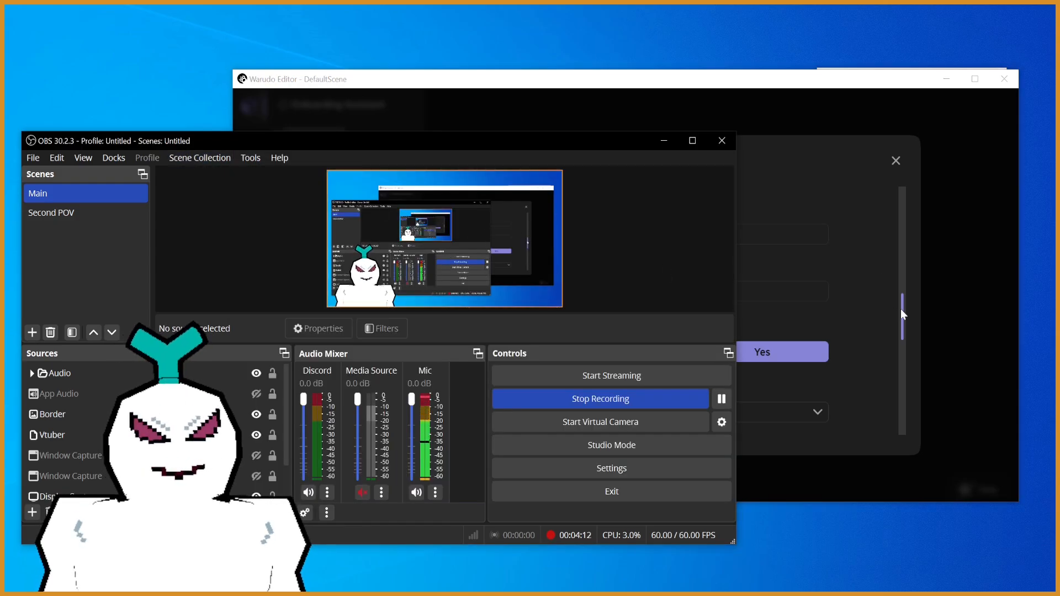
{"action": "left_click_drag", "start_coordinate": [900, 308], "coordinate": [895, 370]}
{"action": "left_click", "coordinate": [773, 326]}
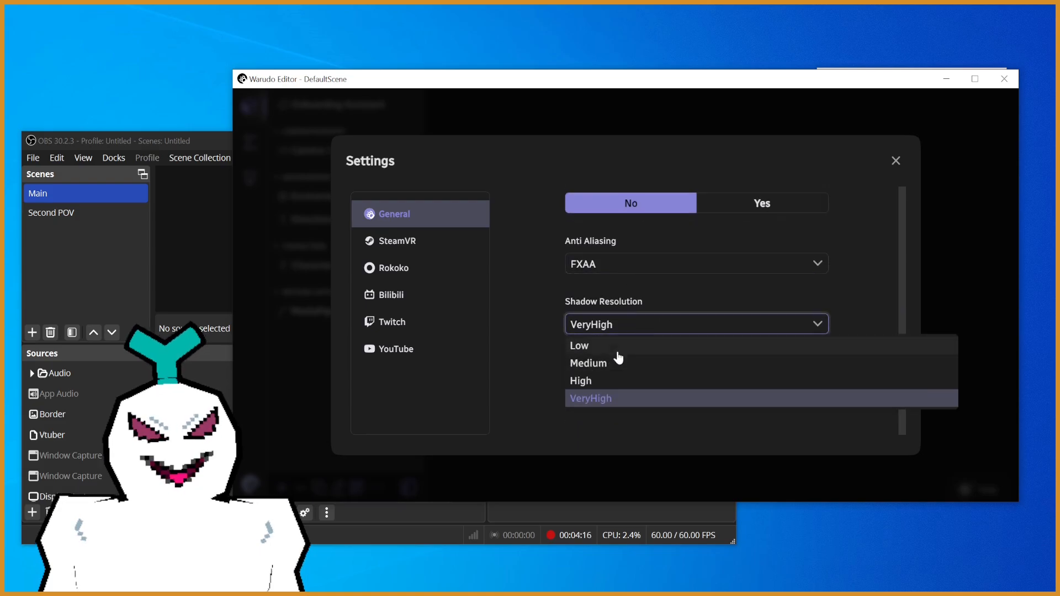
{"action": "left_click", "coordinate": [616, 348]}
{"action": "left_click", "coordinate": [160, 140]}
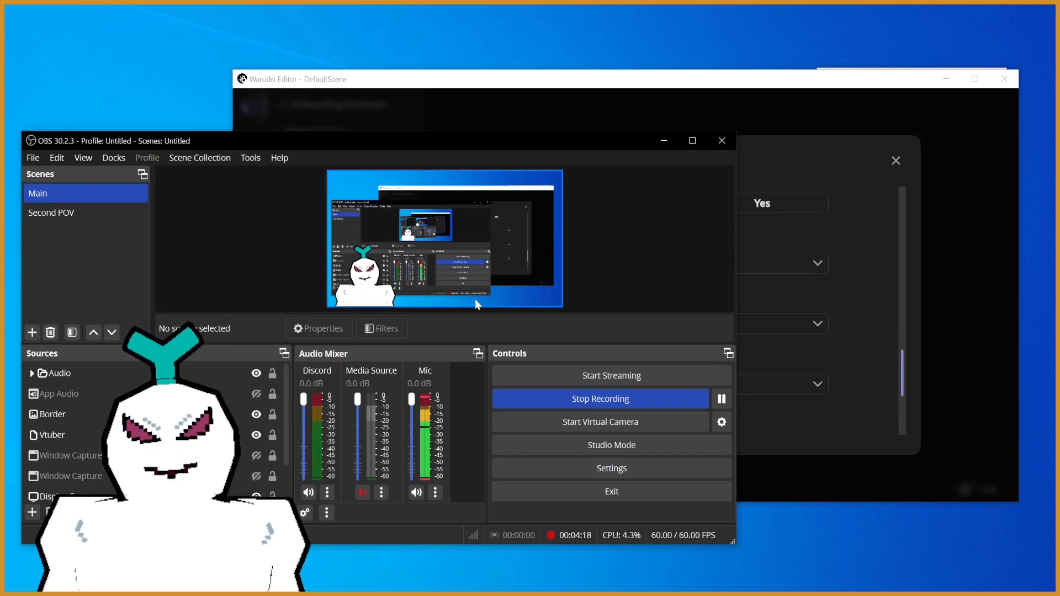
{"action": "left_click", "coordinate": [745, 391]}
{"action": "left_click", "coordinate": [735, 388]}
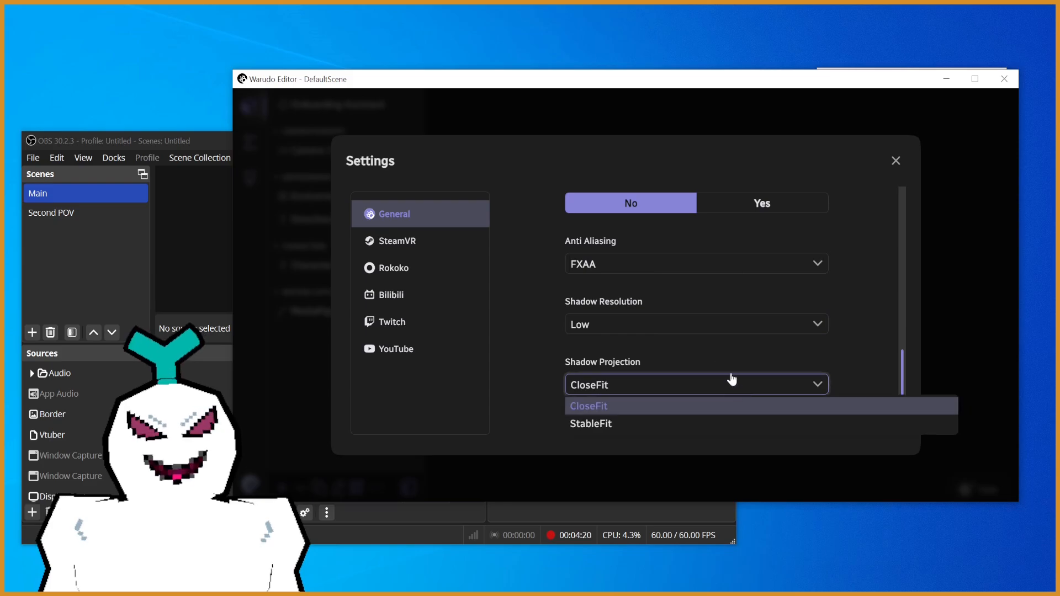
{"action": "left_click", "coordinate": [655, 434]}
{"action": "left_click", "coordinate": [194, 138]}
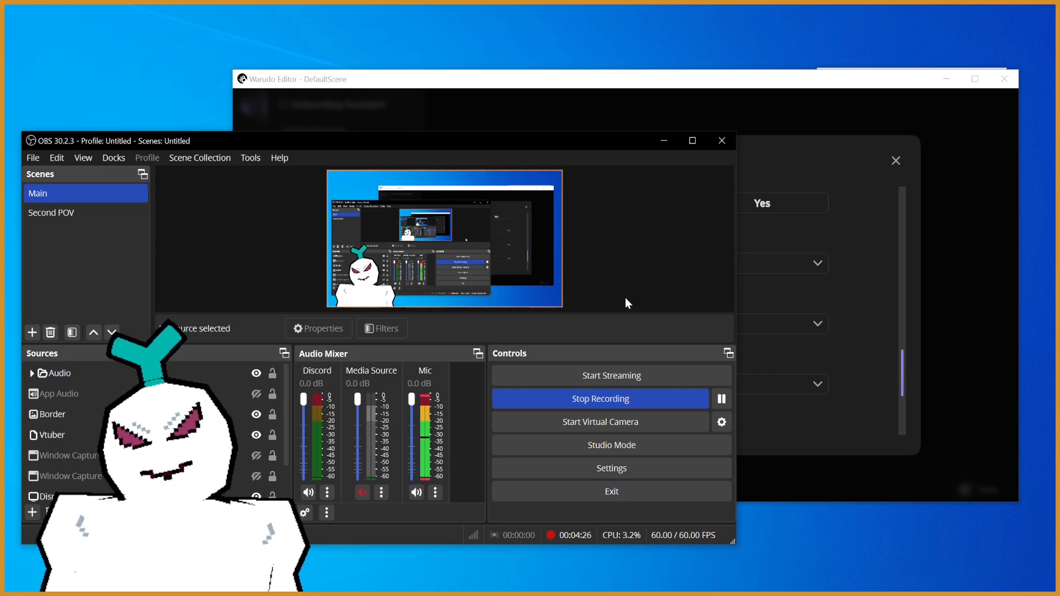
- Turn Warudo's Anti Aliasing off and switch to OBS to check the avatar's rendering
{"action": "left_click", "coordinate": [861, 322]}
{"action": "left_click", "coordinate": [682, 270]}
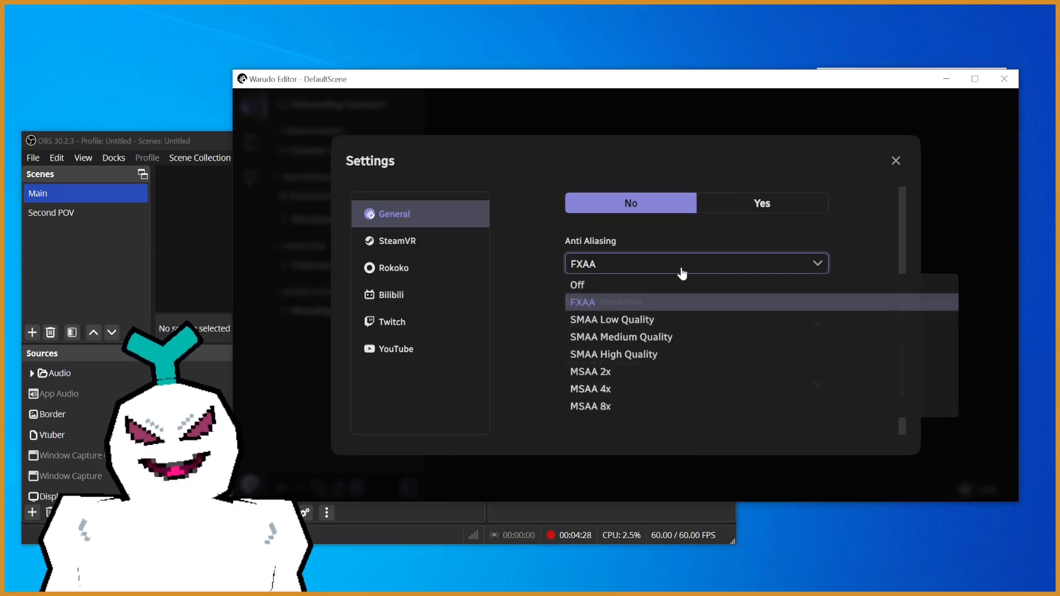
{"action": "left_click", "coordinate": [670, 286]}
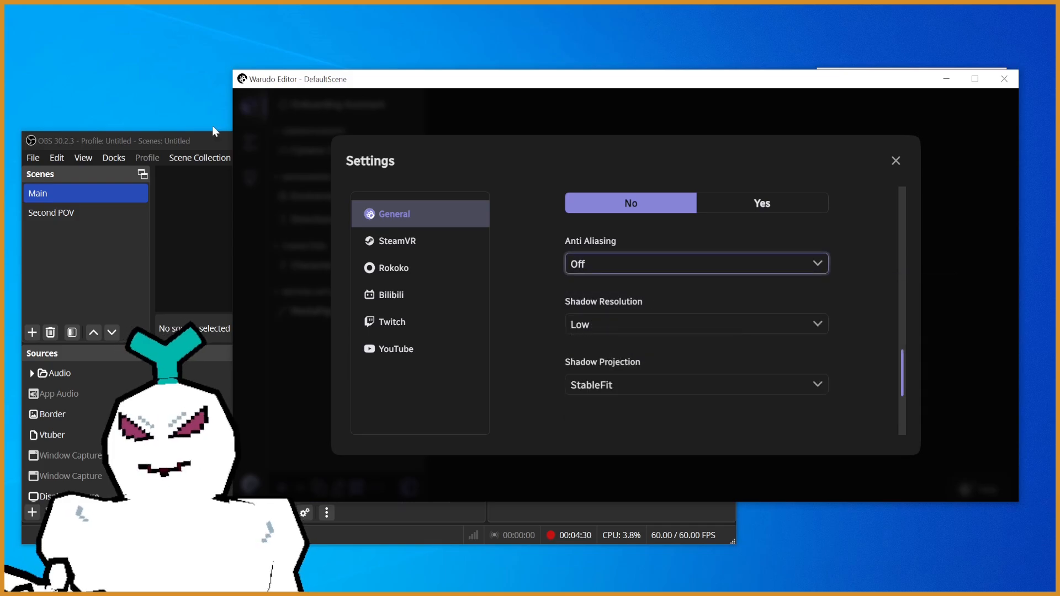
{"action": "left_click", "coordinate": [206, 139]}
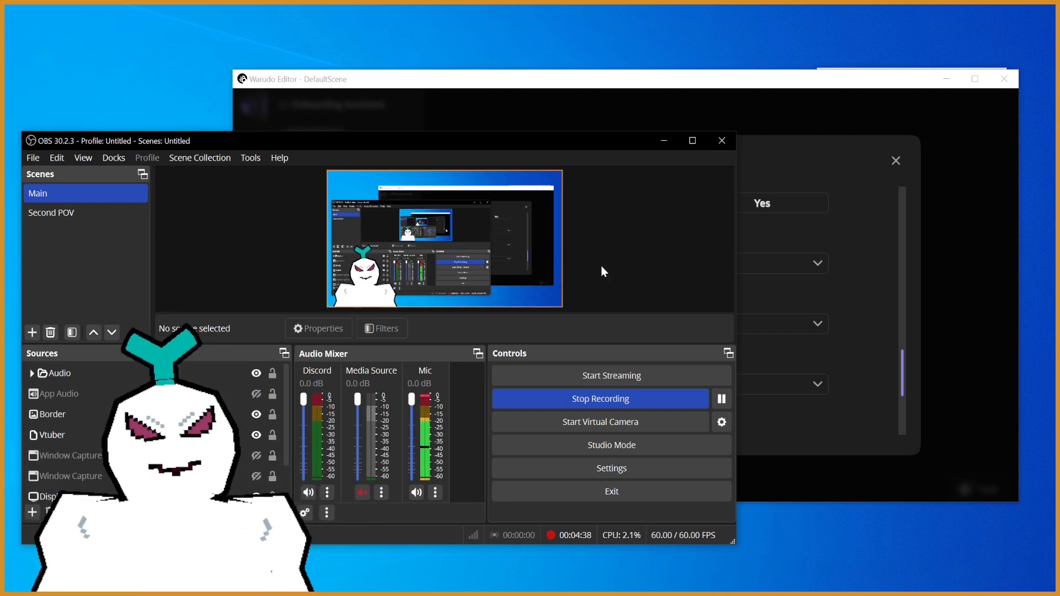
- Return to Warudo, review the Advanced settings, then close the settings and the editor window
{"action": "left_click", "coordinate": [852, 343]}
{"action": "scroll", "coordinate": [904, 412], "scroll_direction": "down", "scroll_amount": 1}
{"action": "scroll", "coordinate": [904, 413], "scroll_direction": "down", "scroll_amount": 2}
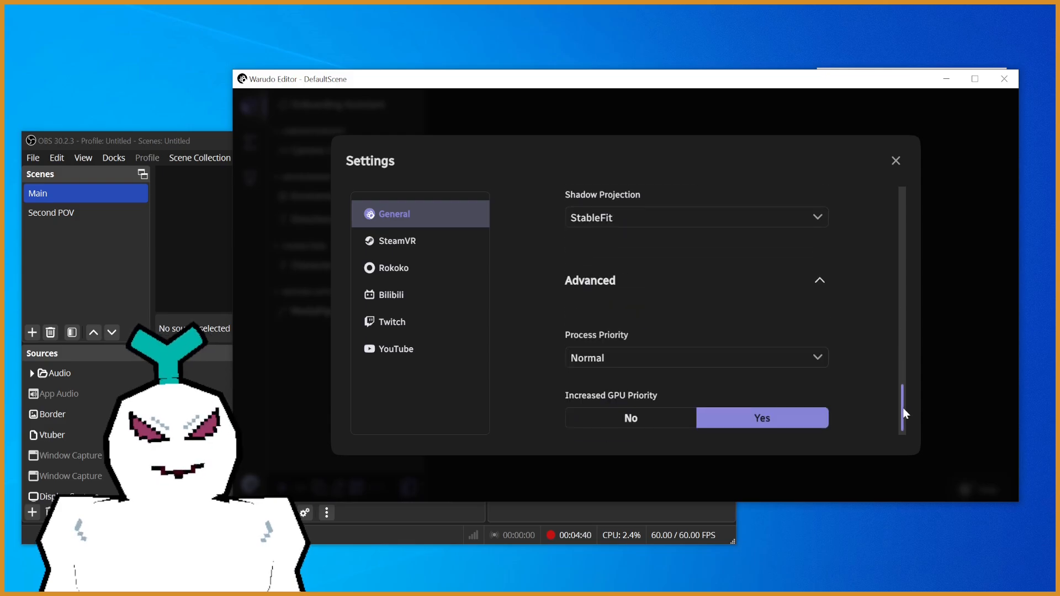
{"action": "left_click", "coordinate": [896, 162]}
{"action": "left_click", "coordinate": [1001, 79]}
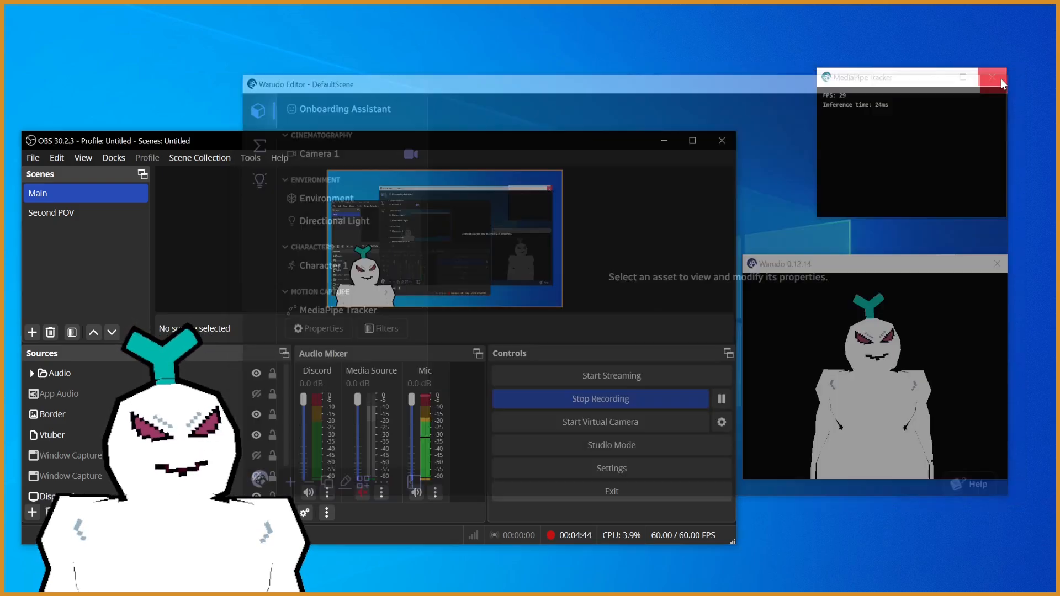